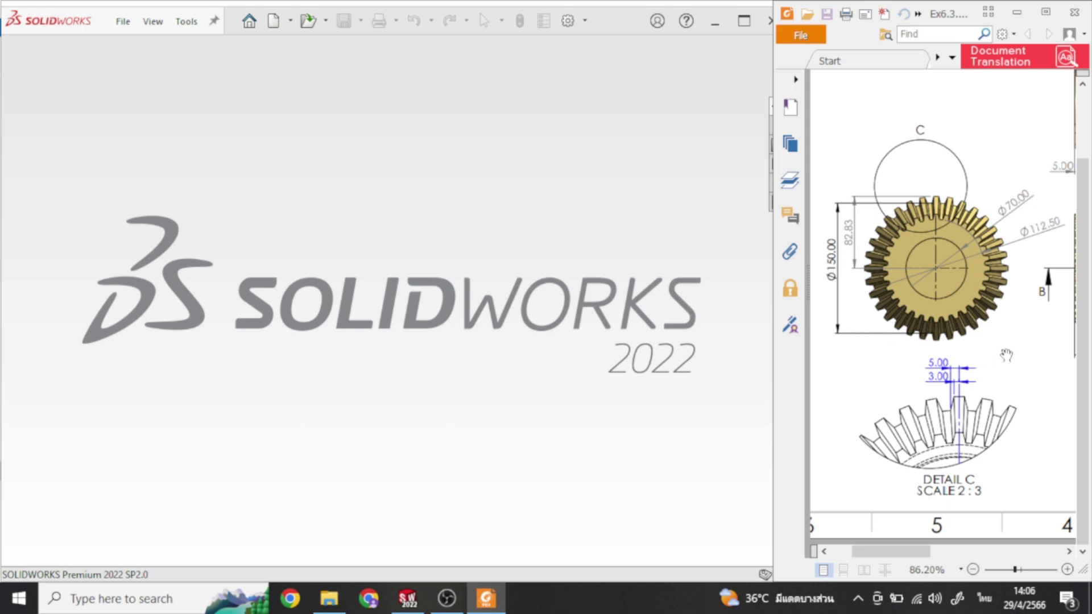
# Create a new part document and set the scene to Plain White
pyautogui.moveTo(1039, 360); pyautogui.dragTo(859, 426)
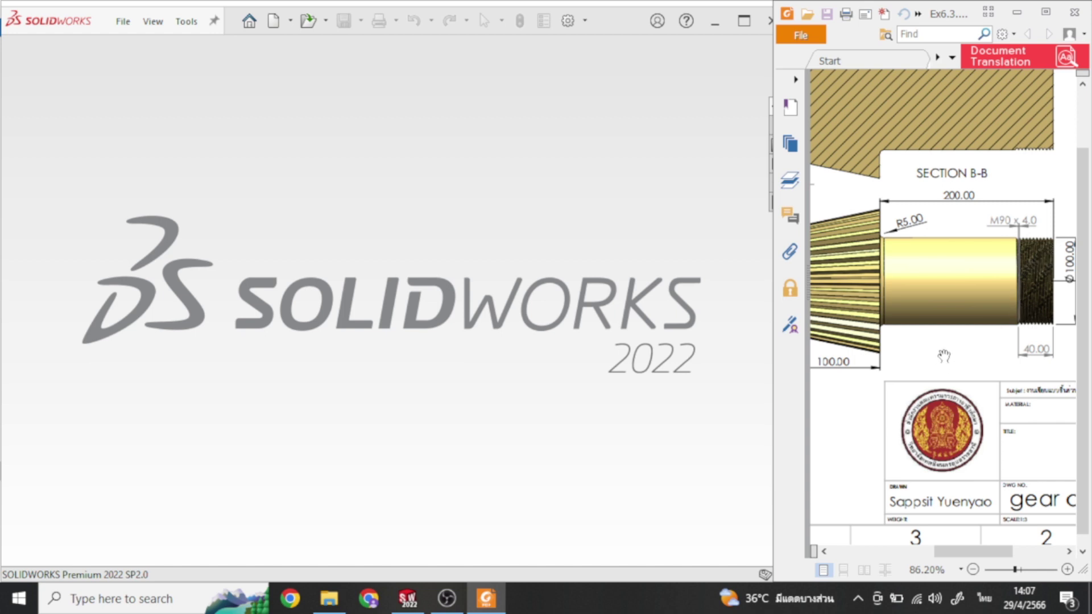
pyautogui.moveTo(843, 419)
pyautogui.mouseDown()
pyautogui.moveTo(970, 385)
pyautogui.moveTo(933, 364)
pyautogui.moveTo(1008, 364)
pyautogui.mouseUp()
pyautogui.moveTo(870, 392); pyautogui.dragTo(861, 370)
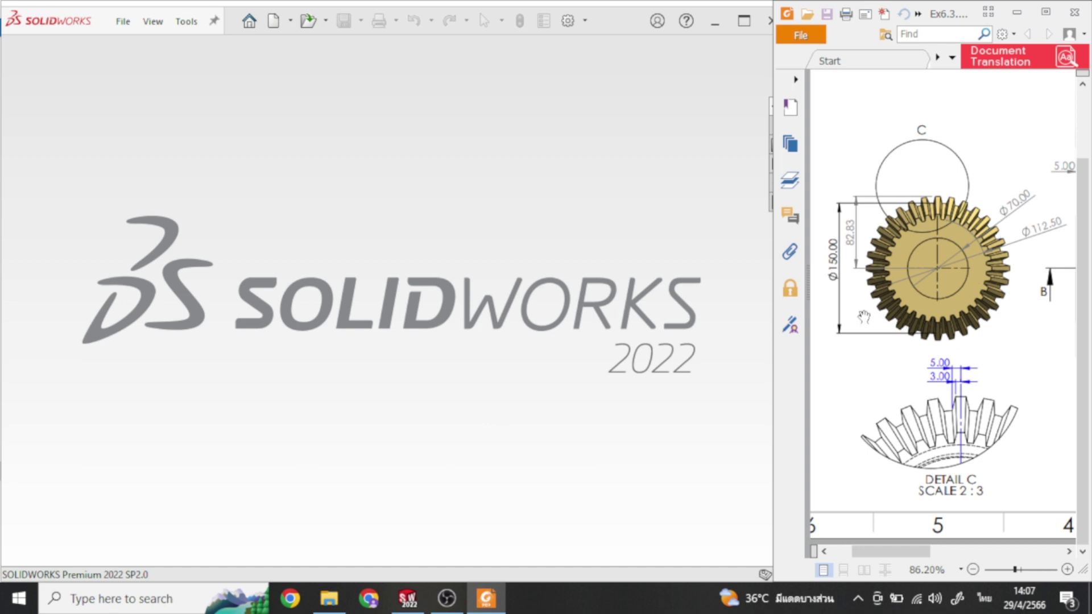
pyautogui.click(274, 21)
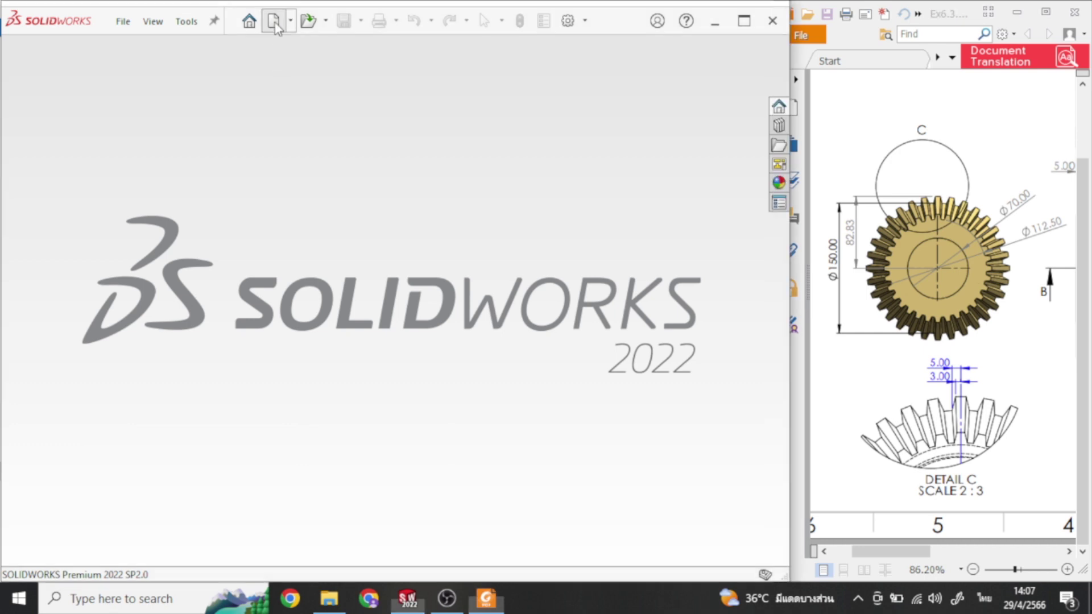
pyautogui.click(555, 444)
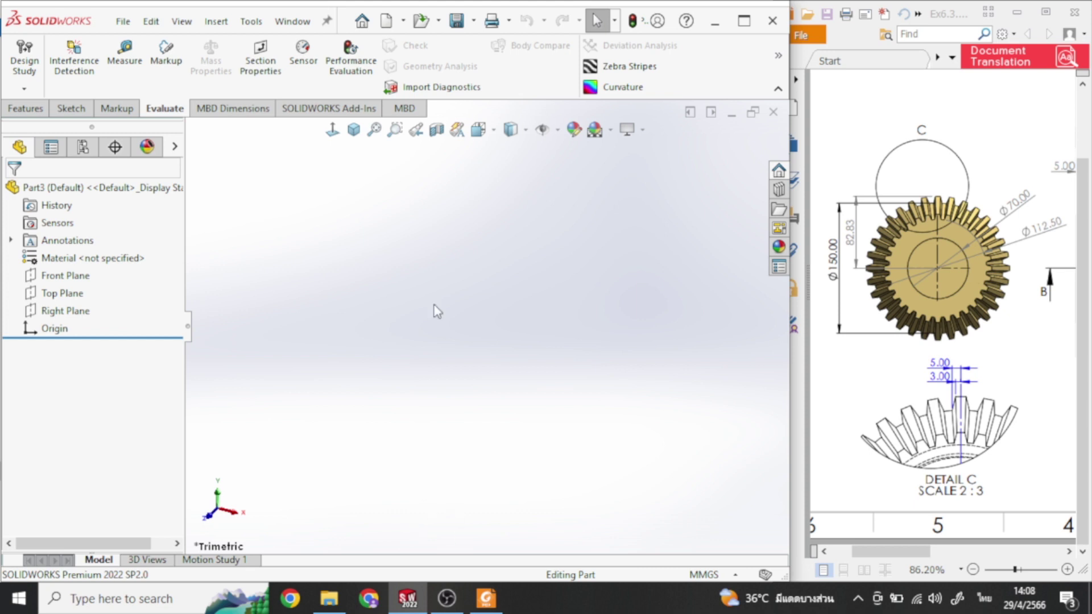
pyautogui.click(611, 130)
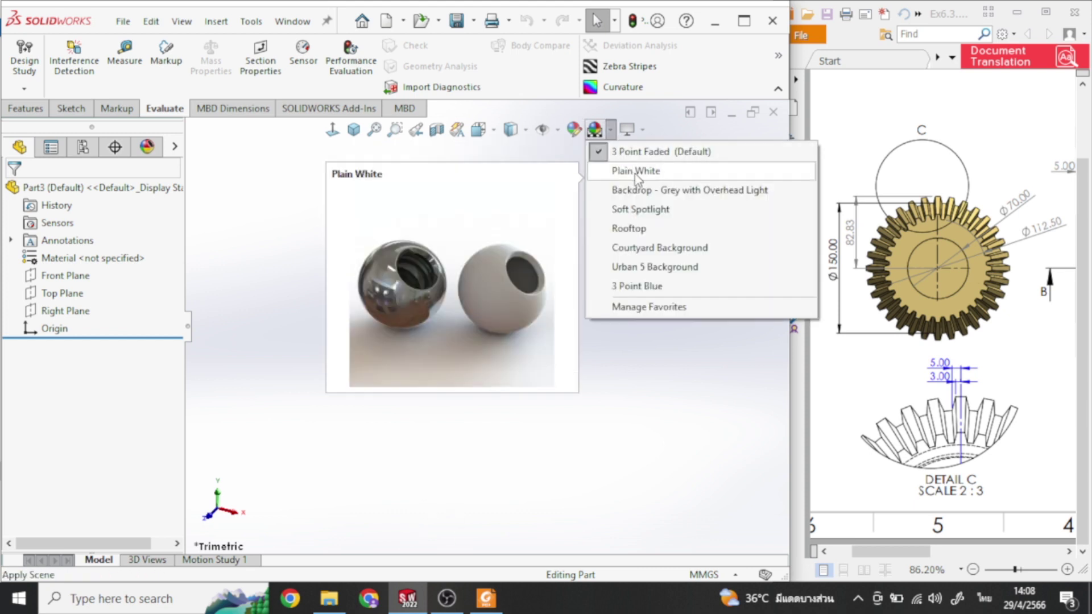
pyautogui.click(636, 171)
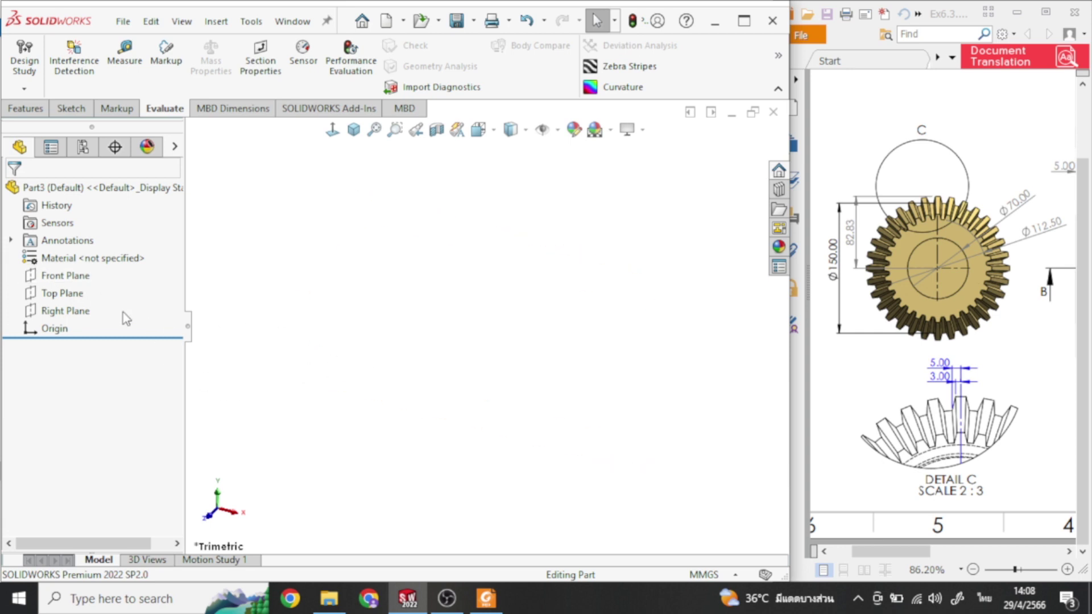
# Begin a sketch on the Front Plane and select its origin
pyautogui.click(64, 276)
pyautogui.click(80, 252)
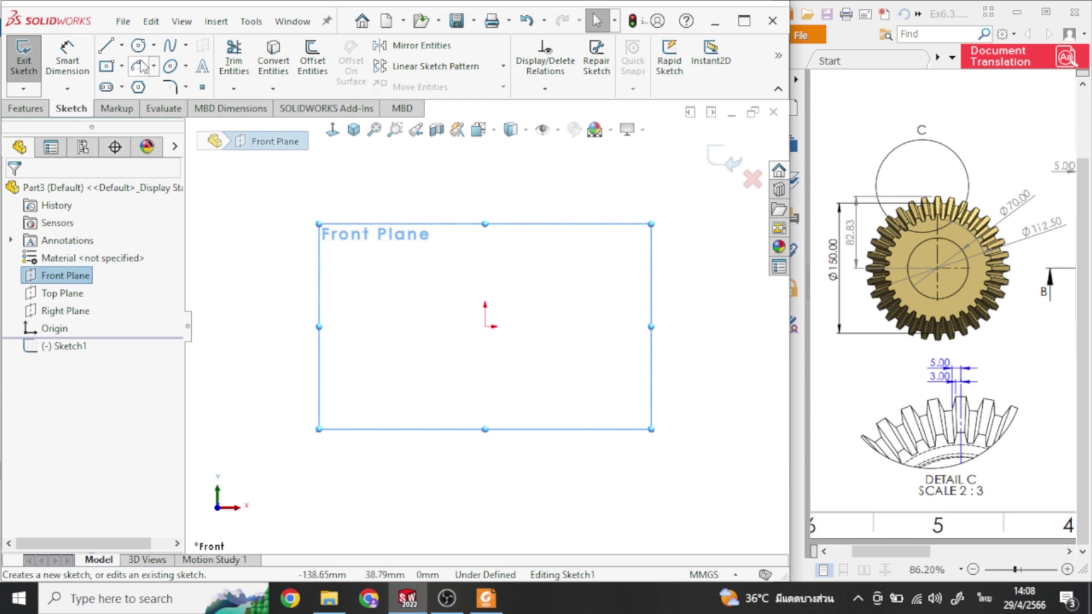
pyautogui.click(485, 327)
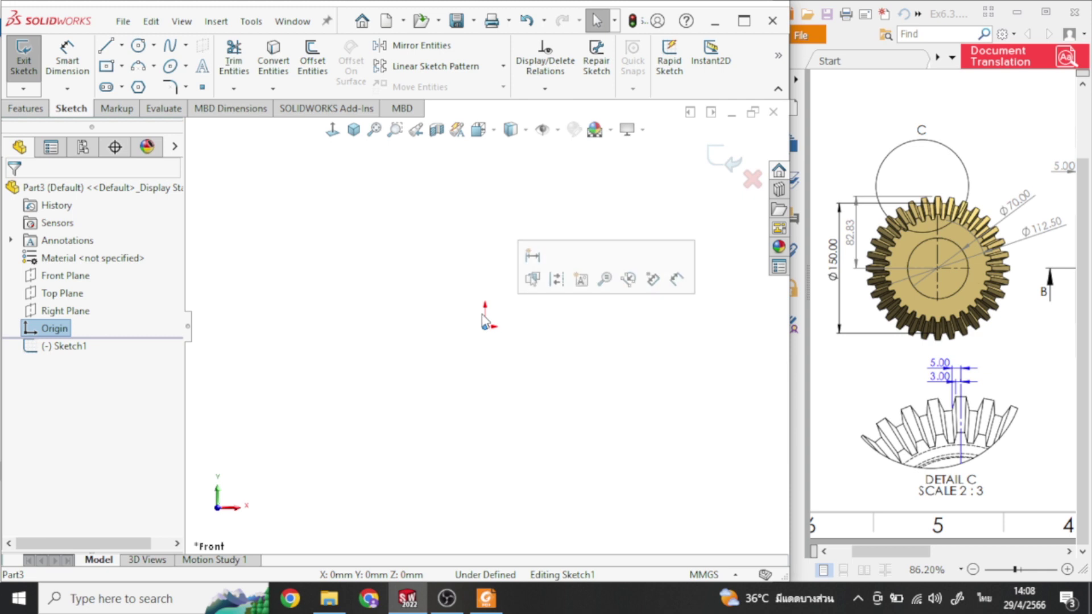
pyautogui.click(138, 46)
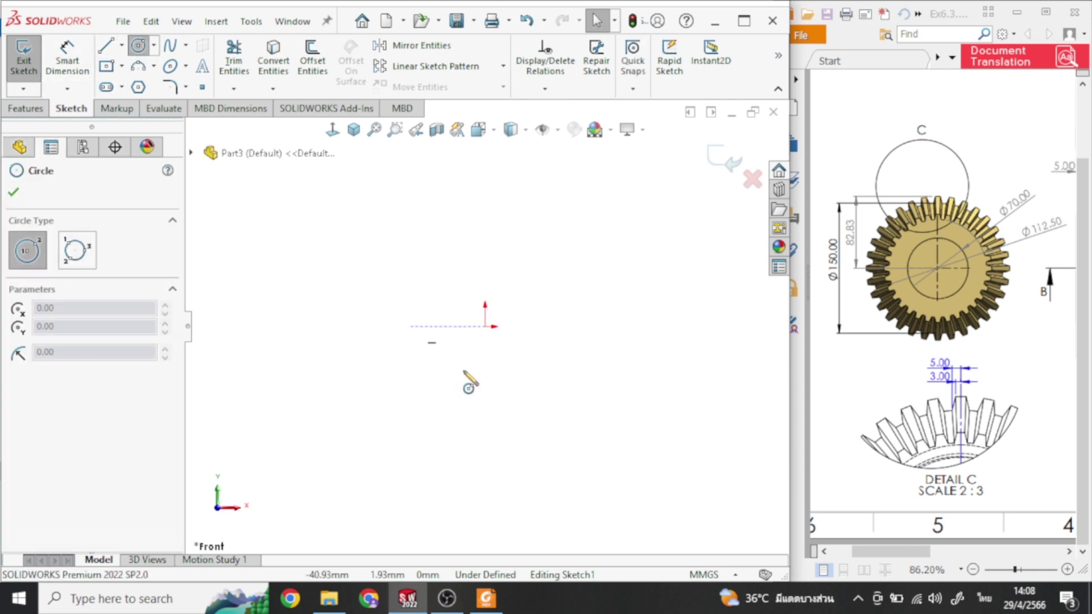
# Draw a circle at the origin and dimension its diameter to Ø150 mm
pyautogui.click(486, 327)
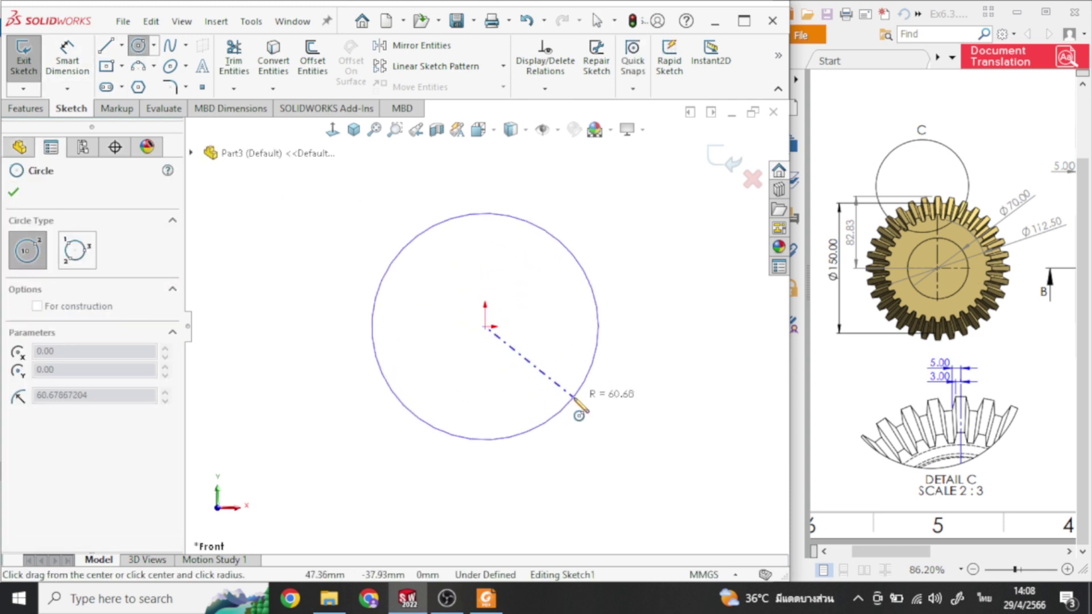
pyautogui.click(573, 399)
pyautogui.rightClick(660, 272)
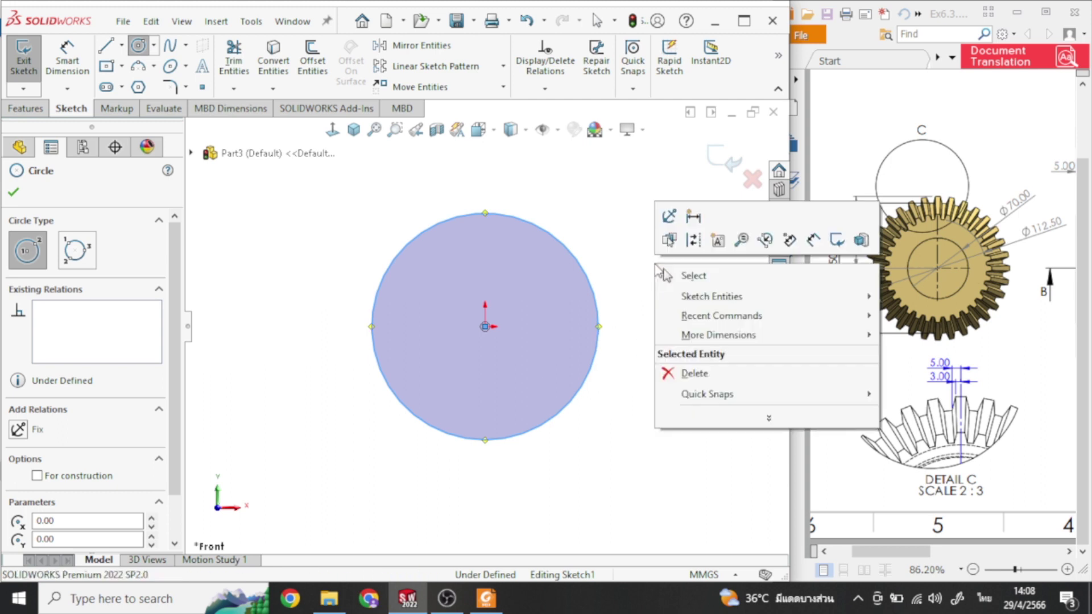
pyautogui.click(813, 240)
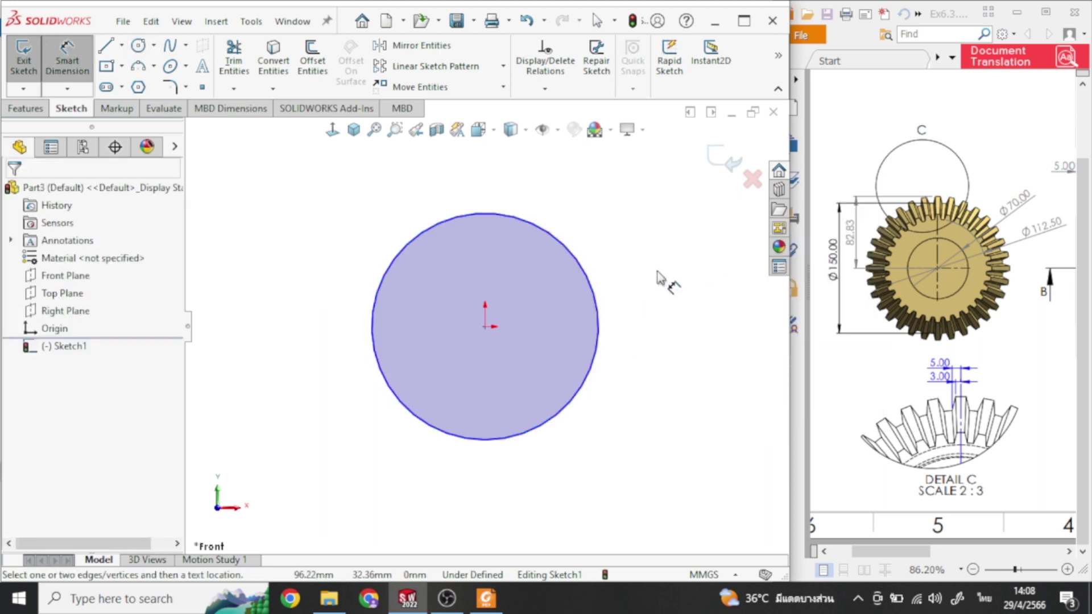
pyautogui.click(598, 301)
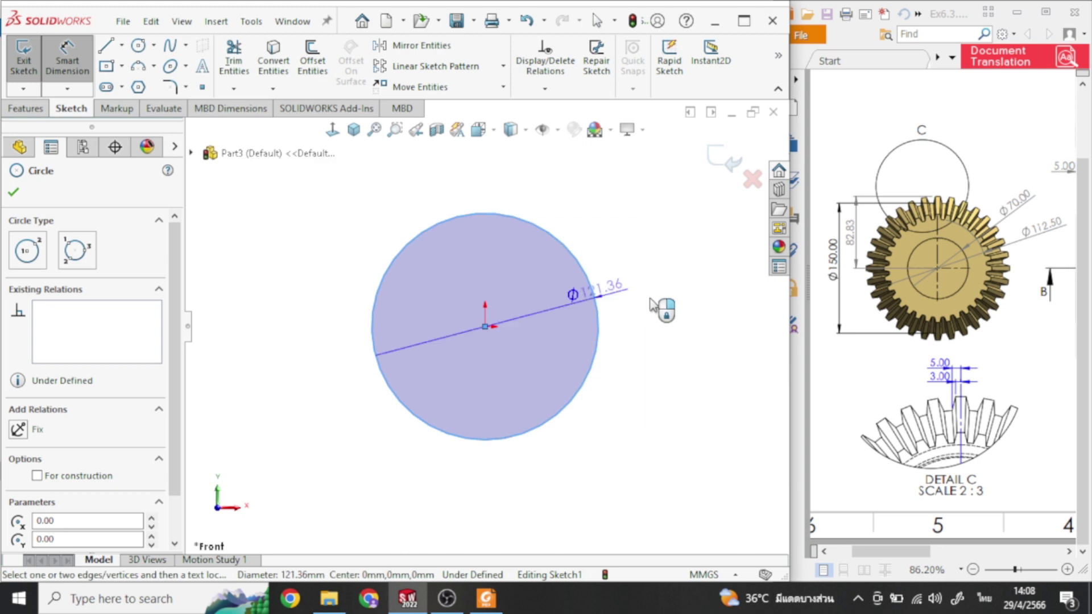
pyautogui.click(652, 307)
pyautogui.write('150')
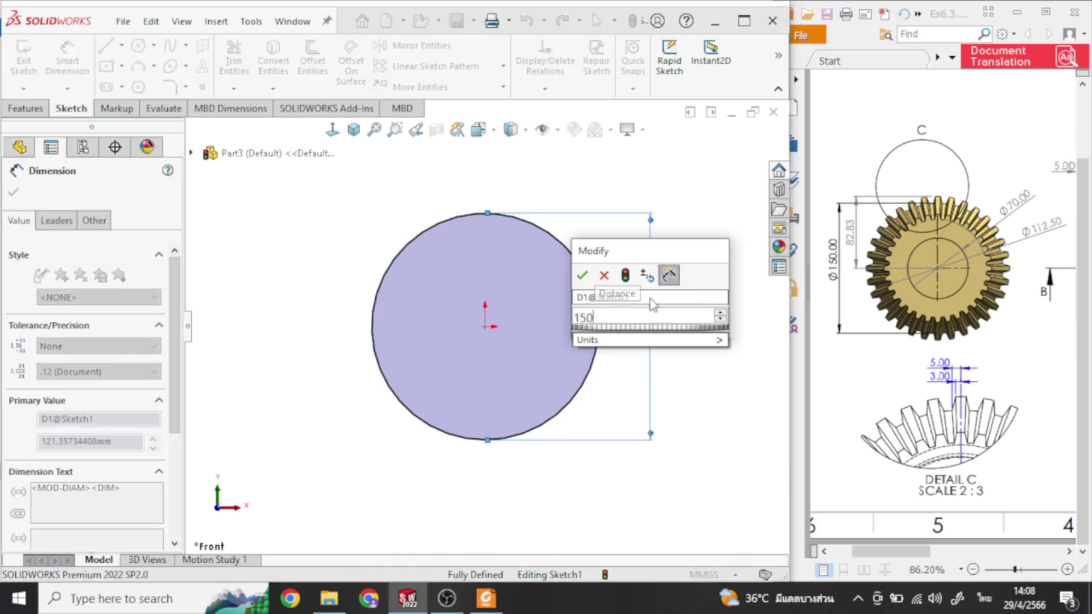
pyautogui.click(586, 275)
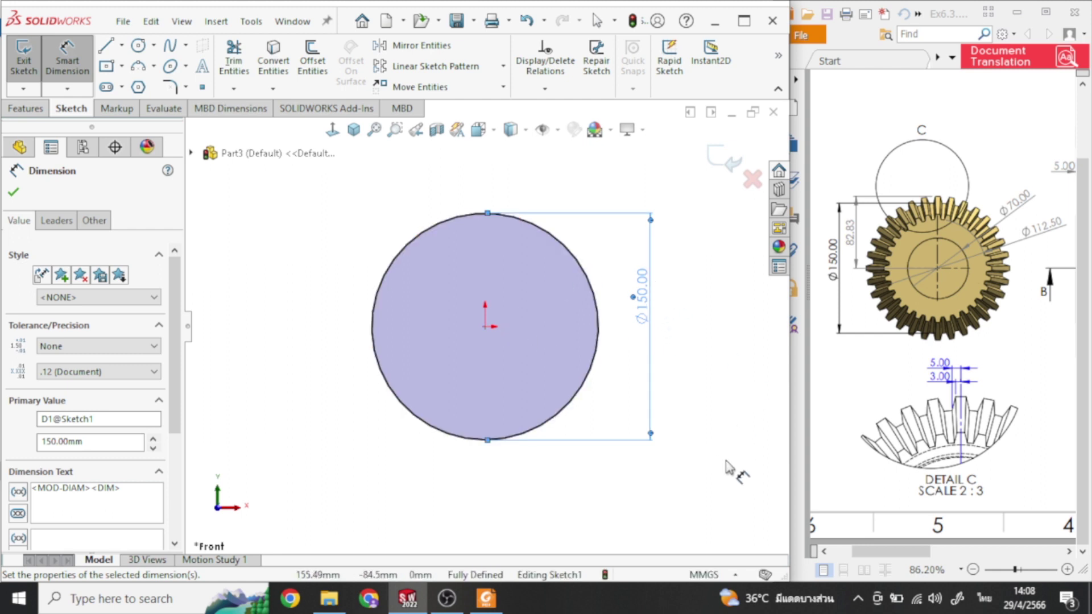
pyautogui.scroll(-3, 480, 239)
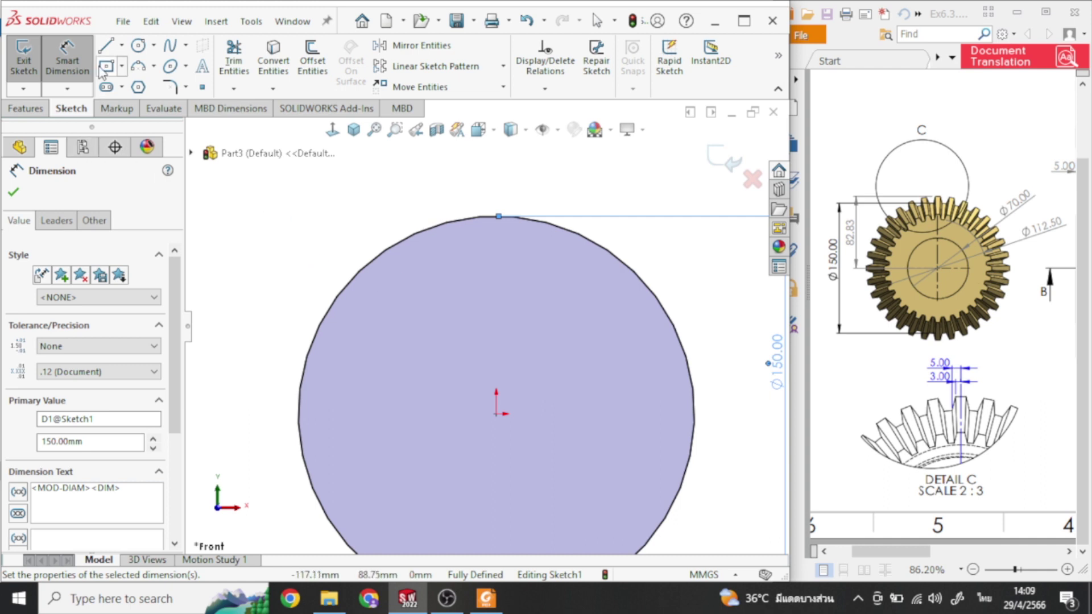
pyautogui.click(121, 45)
# Draw a vertical centerline from the origin up past the circle's top
pyautogui.click(112, 88)
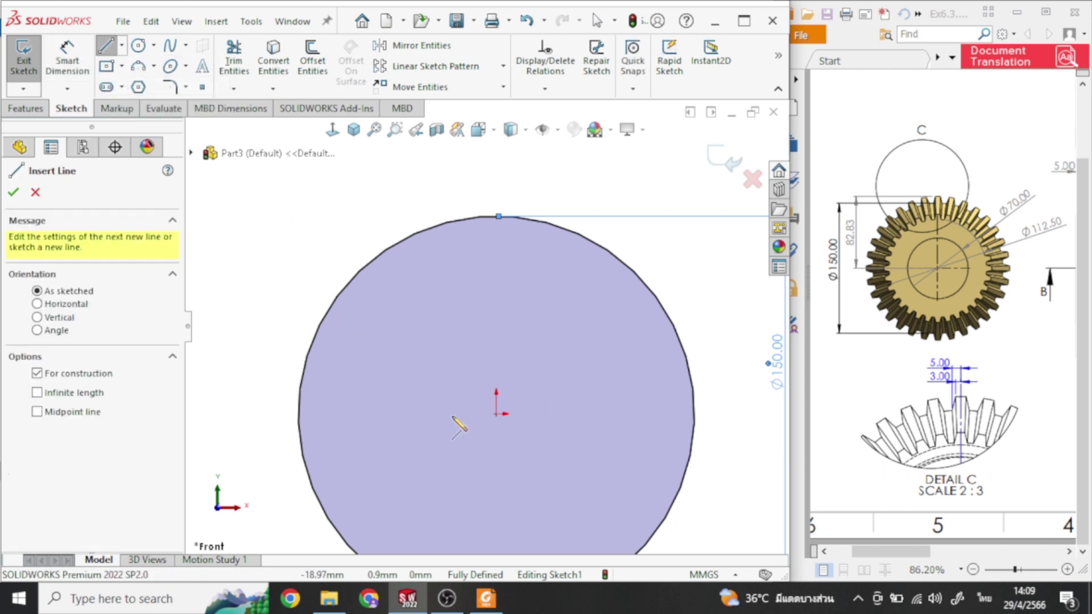
pyautogui.click(496, 413)
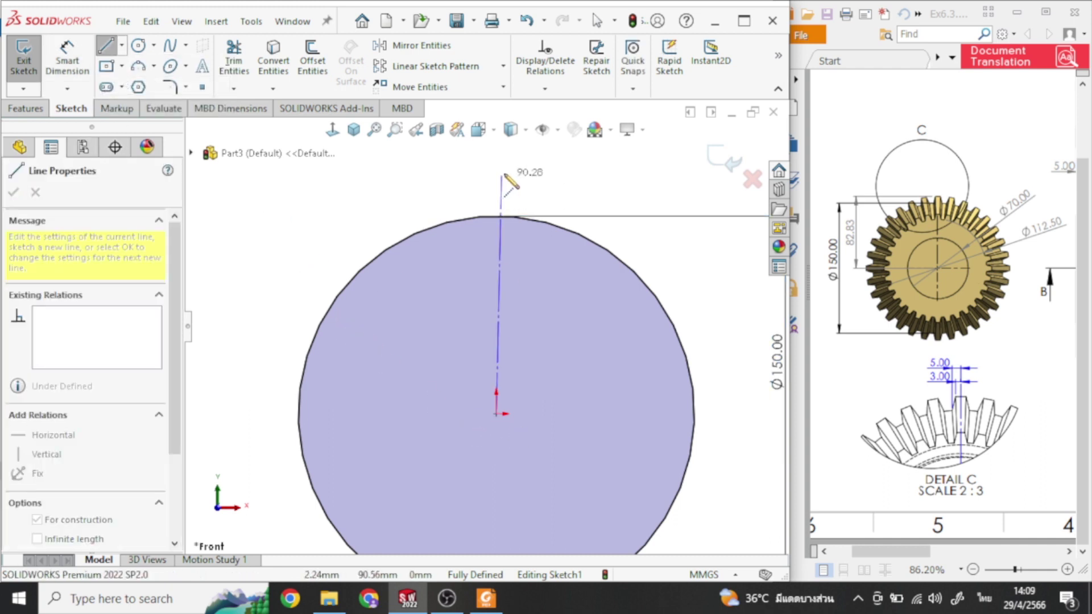
pyautogui.click(496, 163)
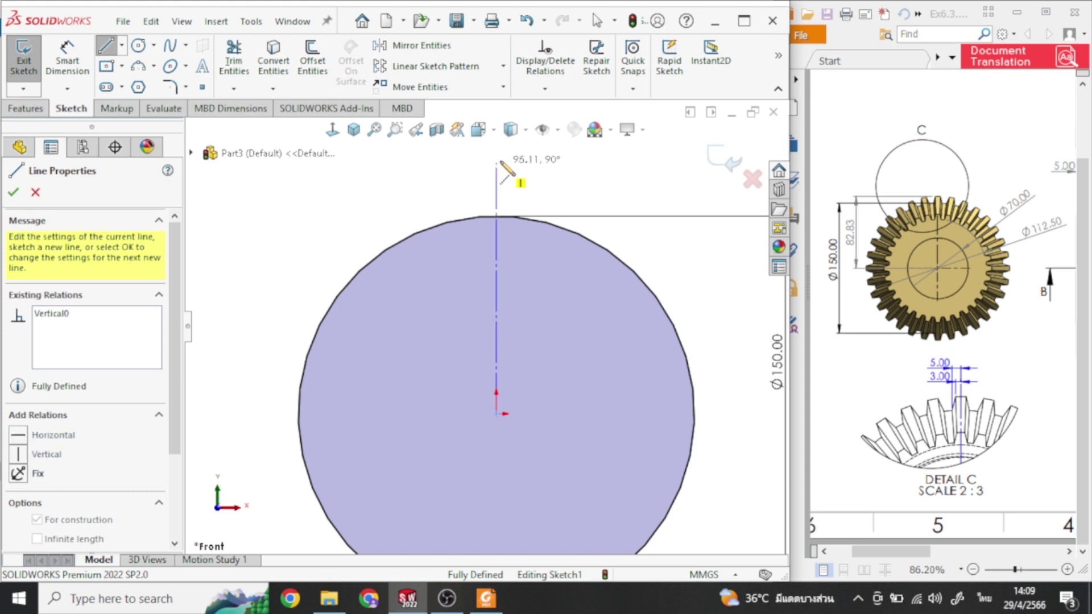
pyautogui.rightClick(541, 181)
pyautogui.click(571, 188)
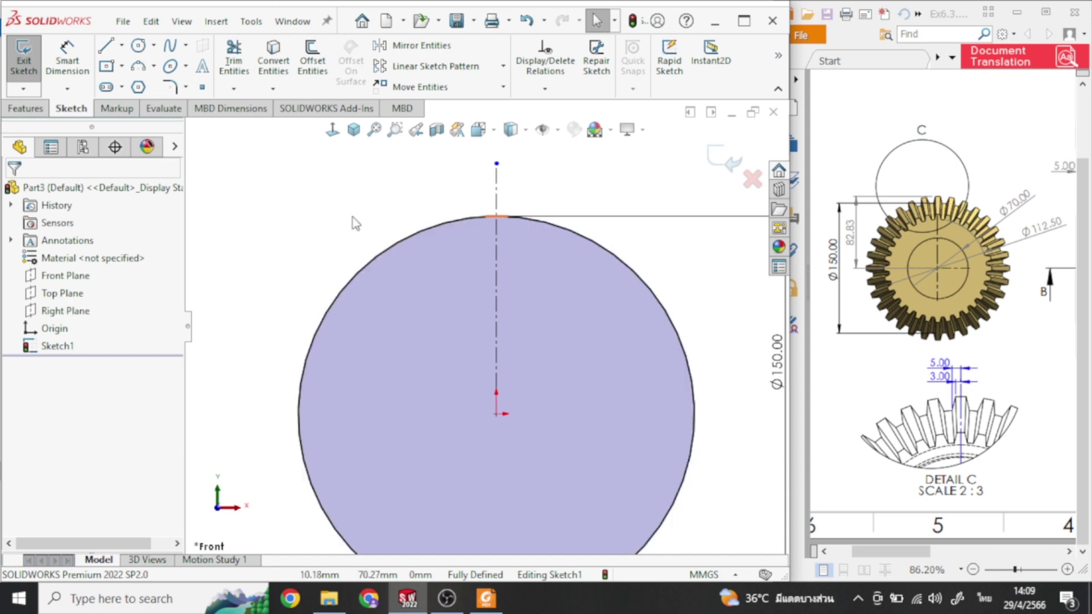
pyautogui.click(106, 51)
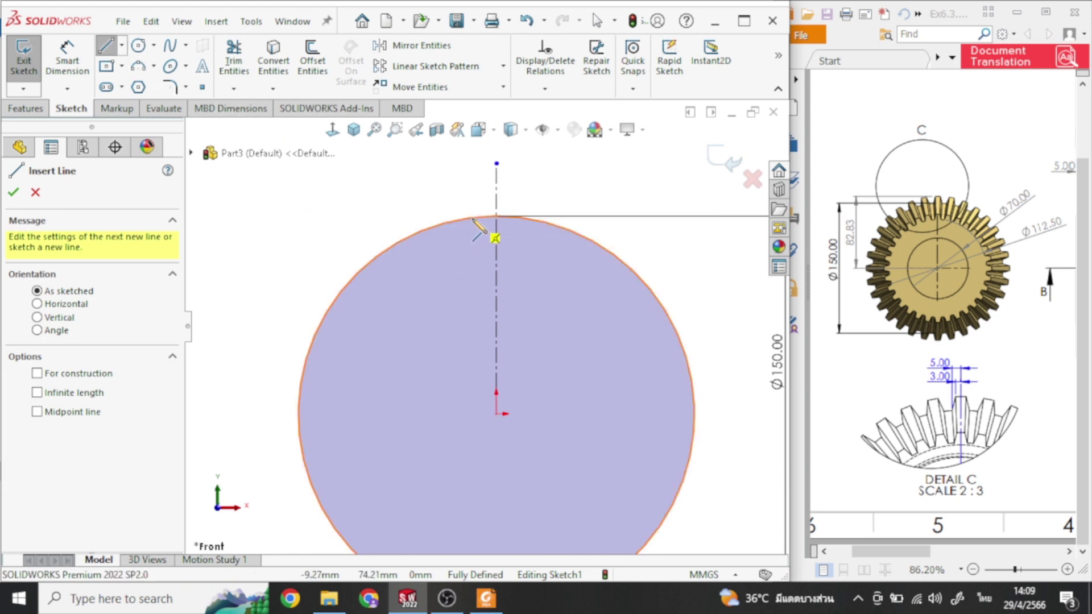
# Sketch the half tooth as a slanted line up from the circle plus a short top line
pyautogui.click(496, 238)
pyautogui.click(472, 217)
pyautogui.click(487, 182)
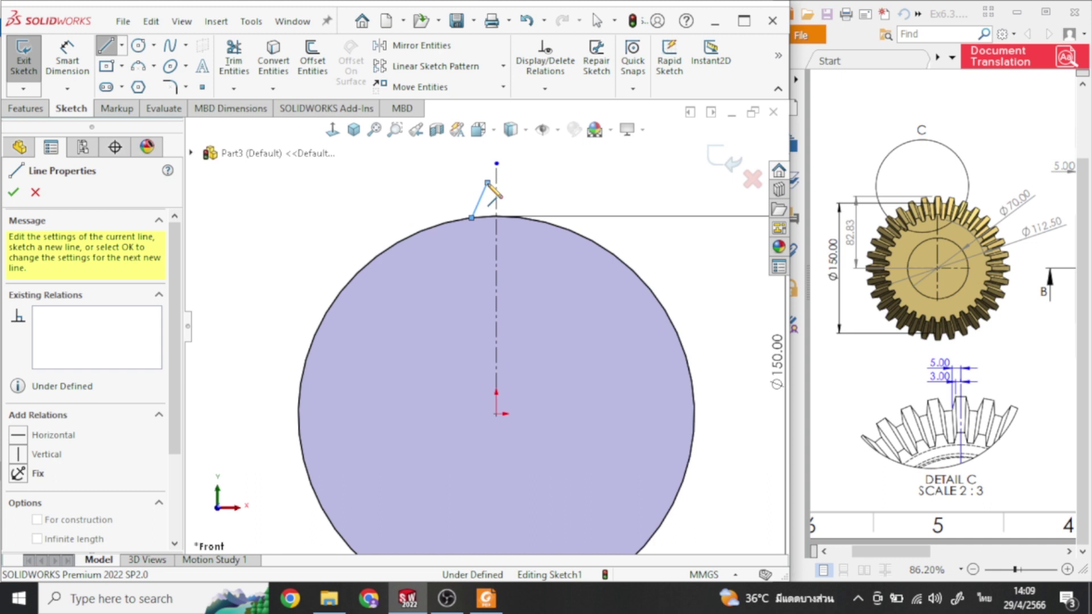
pyautogui.rightClick(558, 164)
pyautogui.click(595, 177)
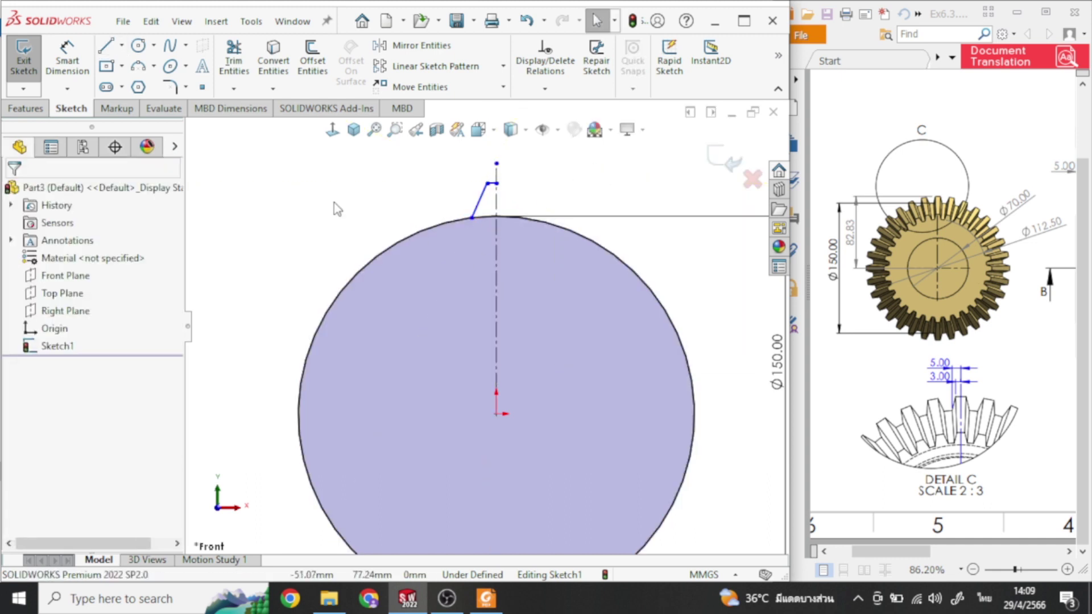
# Dimension the slanted line's upper endpoint 5 mm from the centerline
pyautogui.click(85, 63)
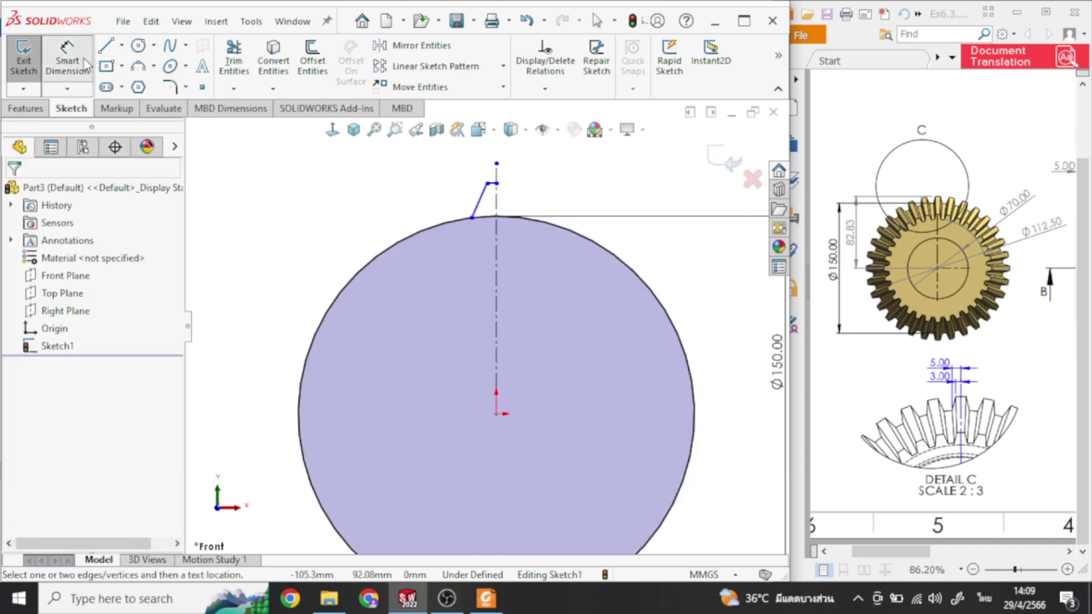
pyautogui.click(472, 218)
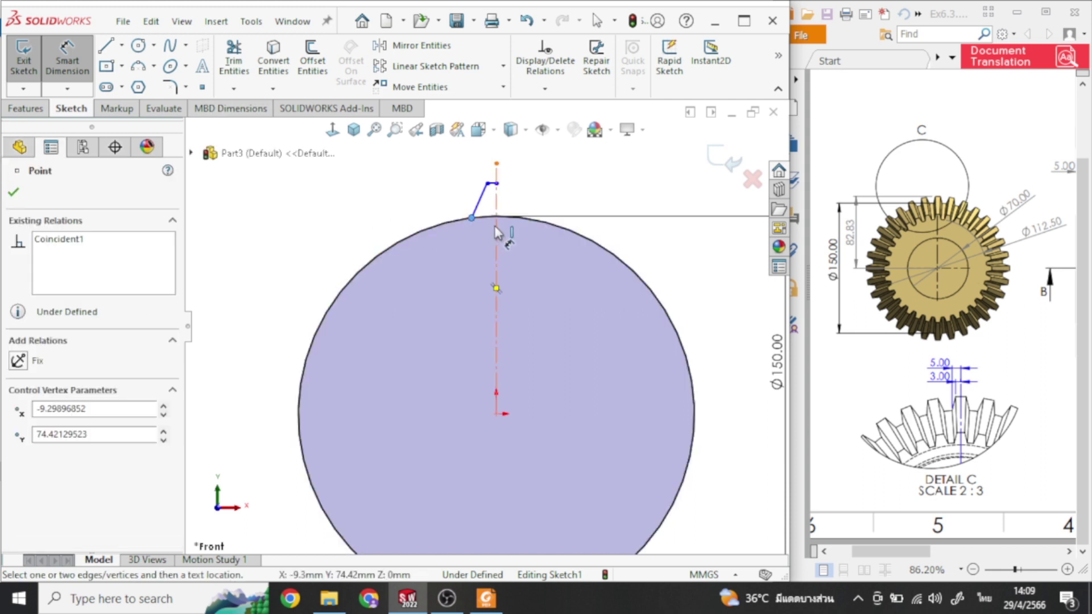
pyautogui.click(497, 233)
pyautogui.click(455, 249)
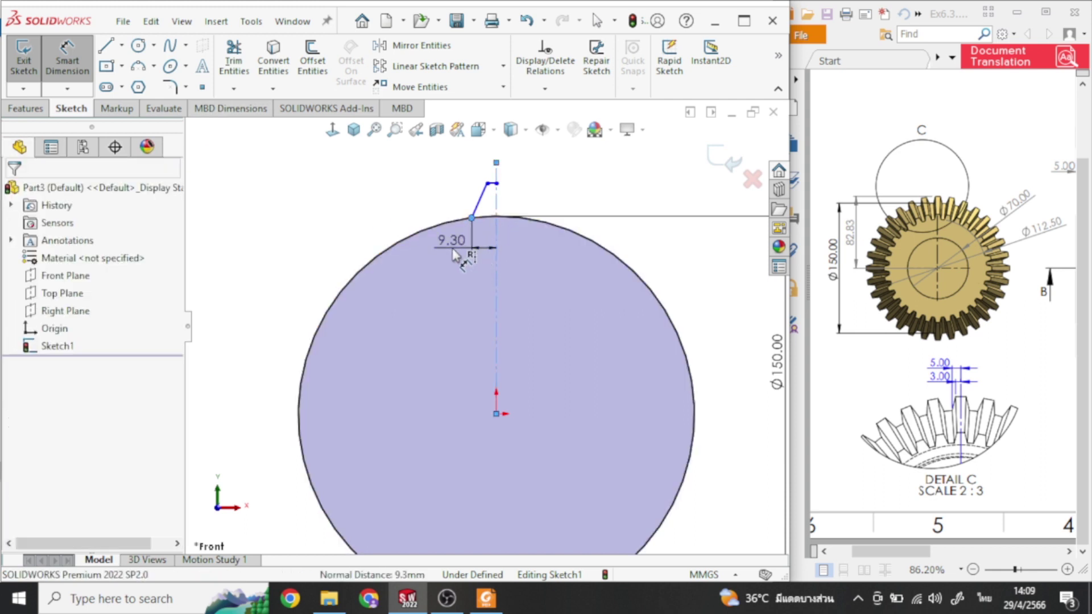
pyautogui.write('5')
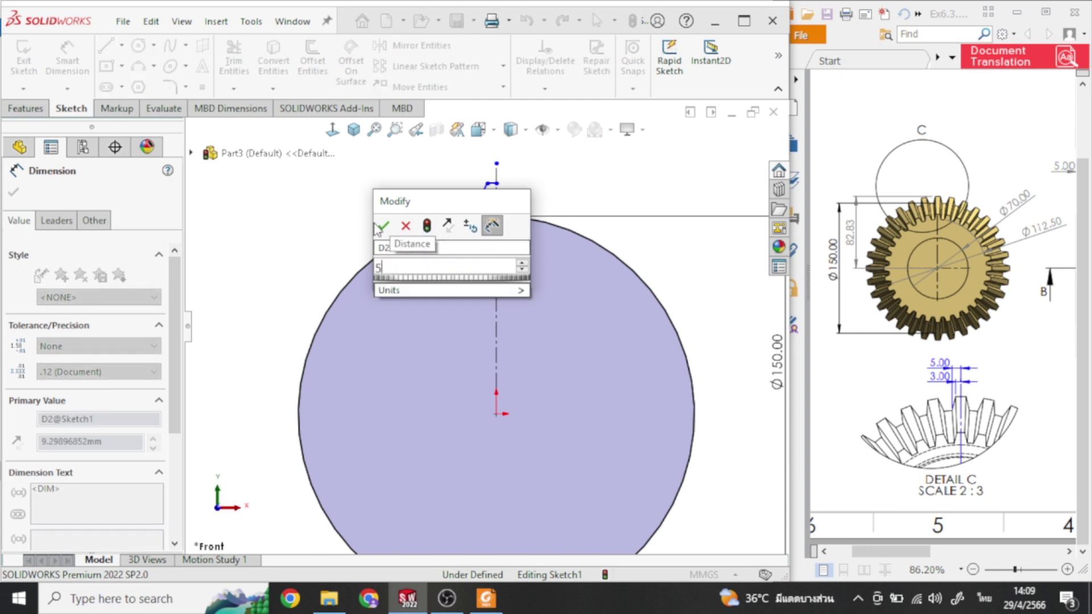
pyautogui.click(383, 228)
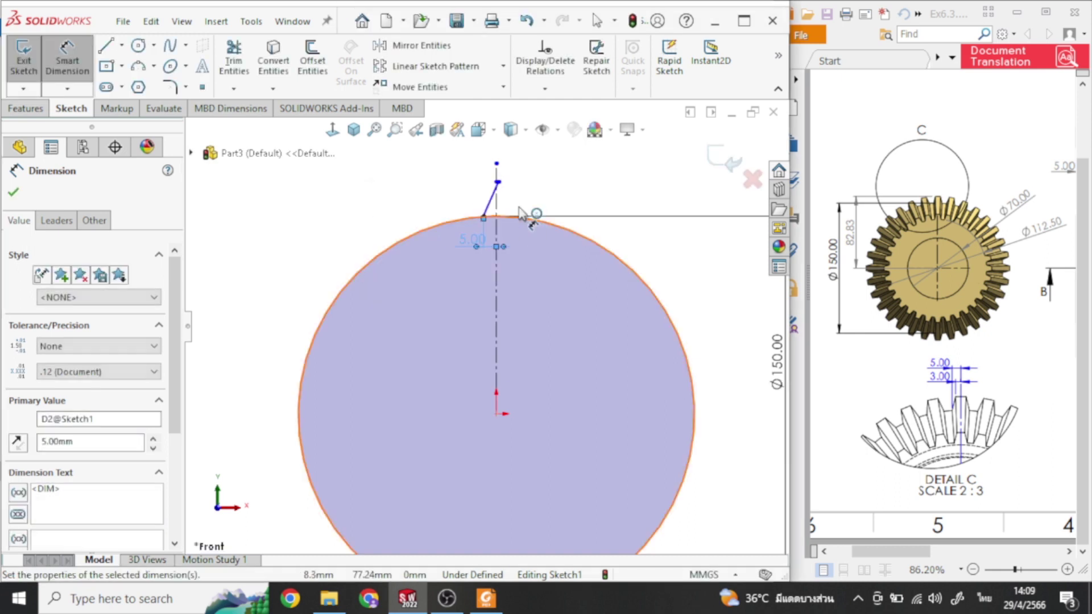
pyautogui.scroll(-5, 513, 188)
pyautogui.scroll(-3, 475, 236)
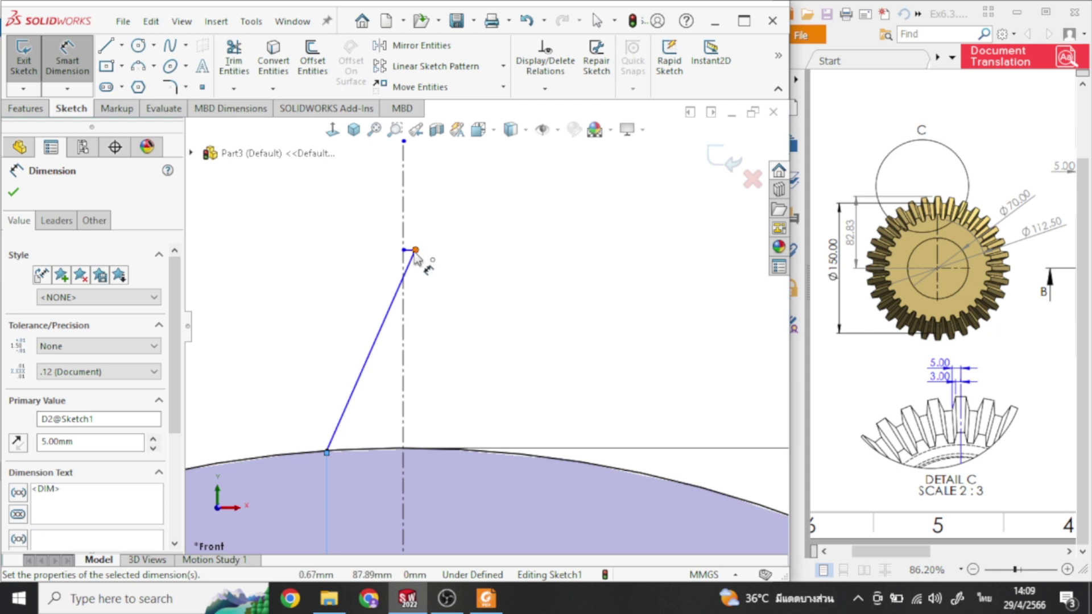
pyautogui.click(415, 250)
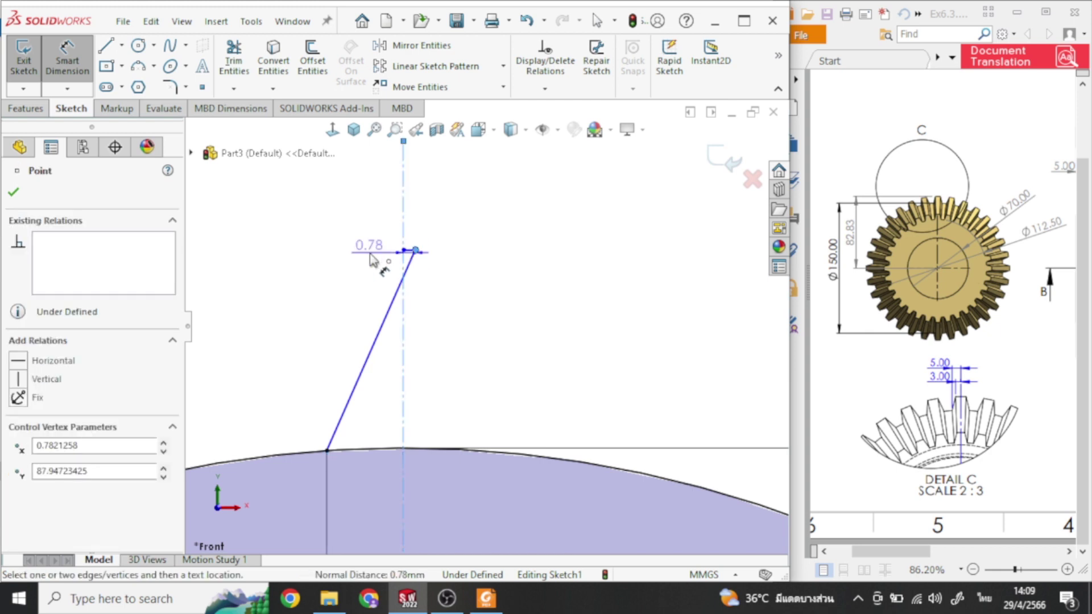
pyautogui.press('Escape')
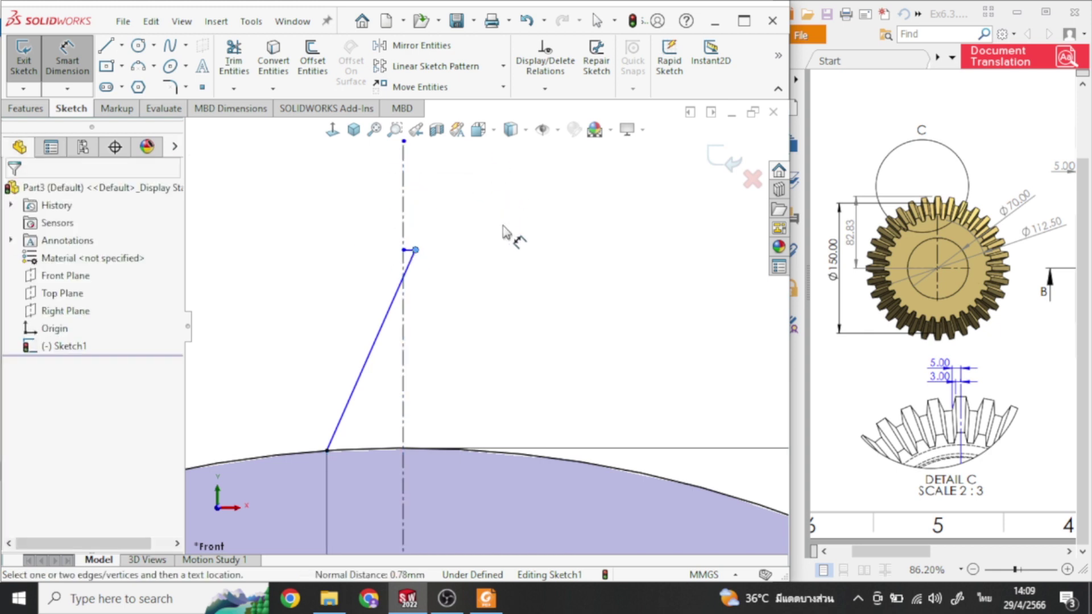
pyautogui.rightClick(511, 223)
pyautogui.click(541, 262)
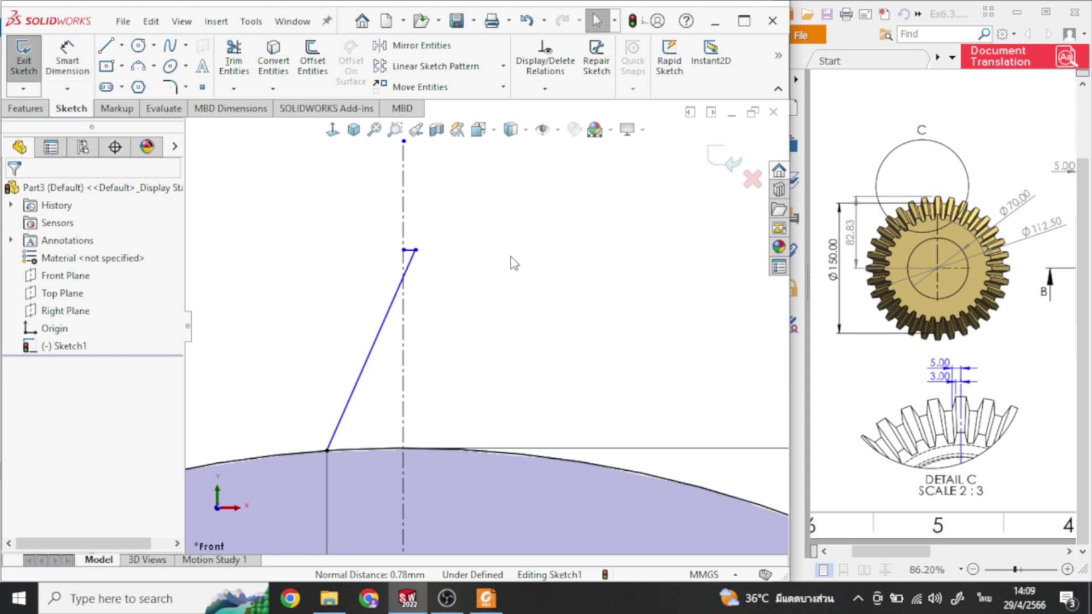
# Drag the tooth's top corner left and dimension the top line to 3.00 mm
pyautogui.moveTo(415, 250); pyautogui.dragTo(385, 252)
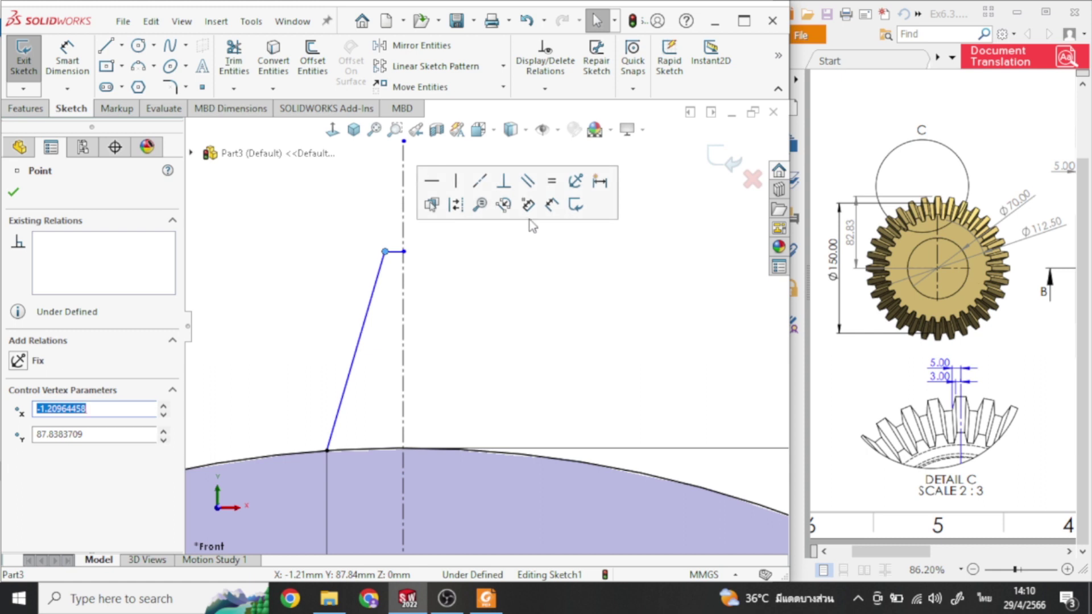
pyautogui.press('d')
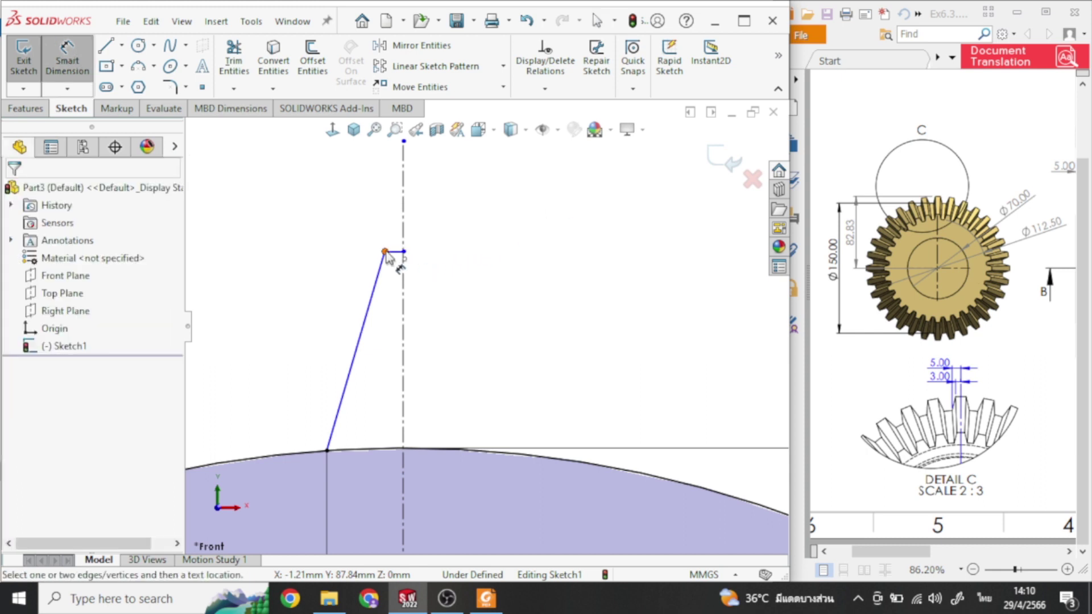
pyautogui.click(404, 251)
pyautogui.click(353, 225)
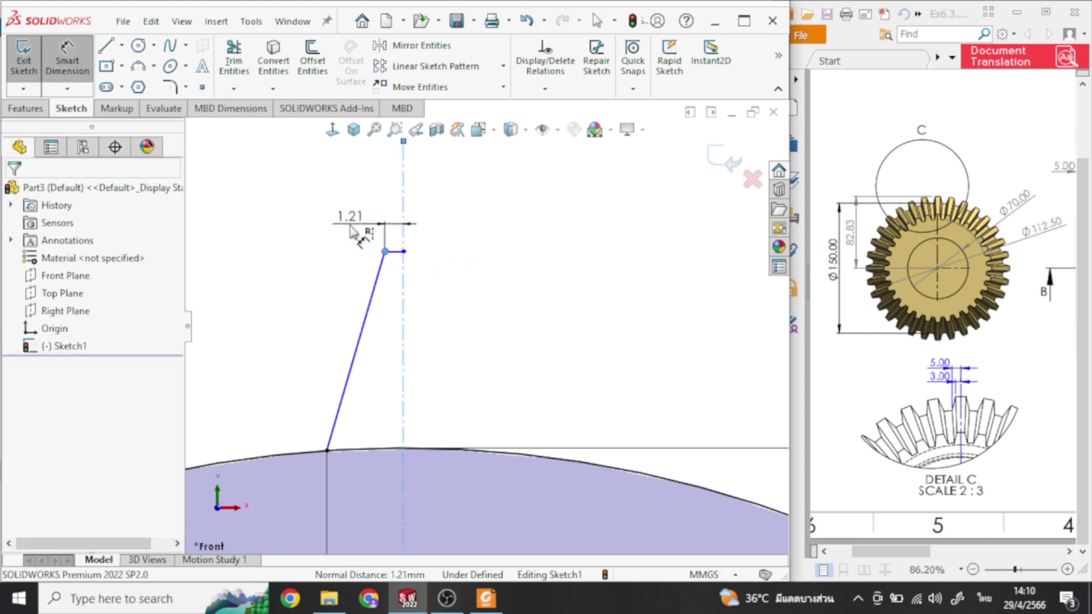
pyautogui.write('3')
pyautogui.press('Return')
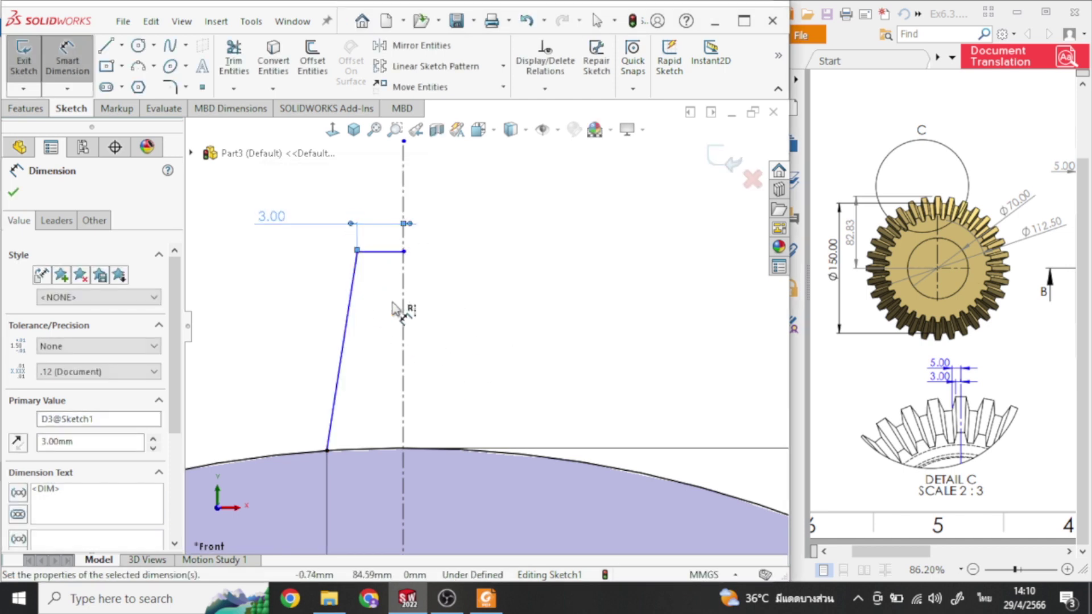
pyautogui.scroll(3, 464, 348)
pyautogui.scroll(3, 471, 349)
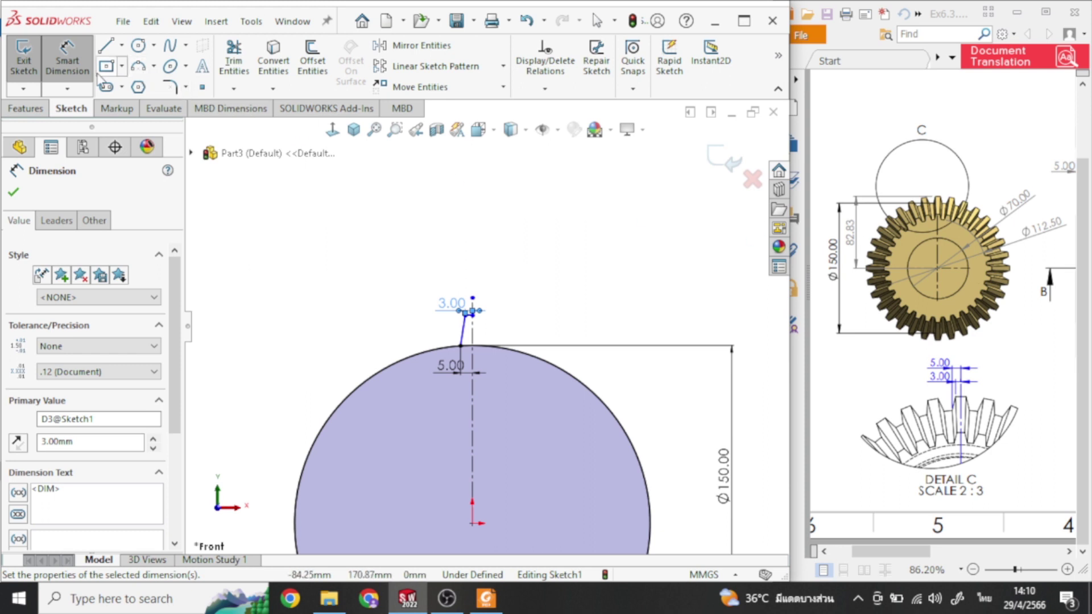
# Set the tooth top's height above the origin to 82.83 mm
pyautogui.click(472, 523)
pyautogui.scroll(-4, 480, 326)
pyautogui.scroll(-4, 473, 342)
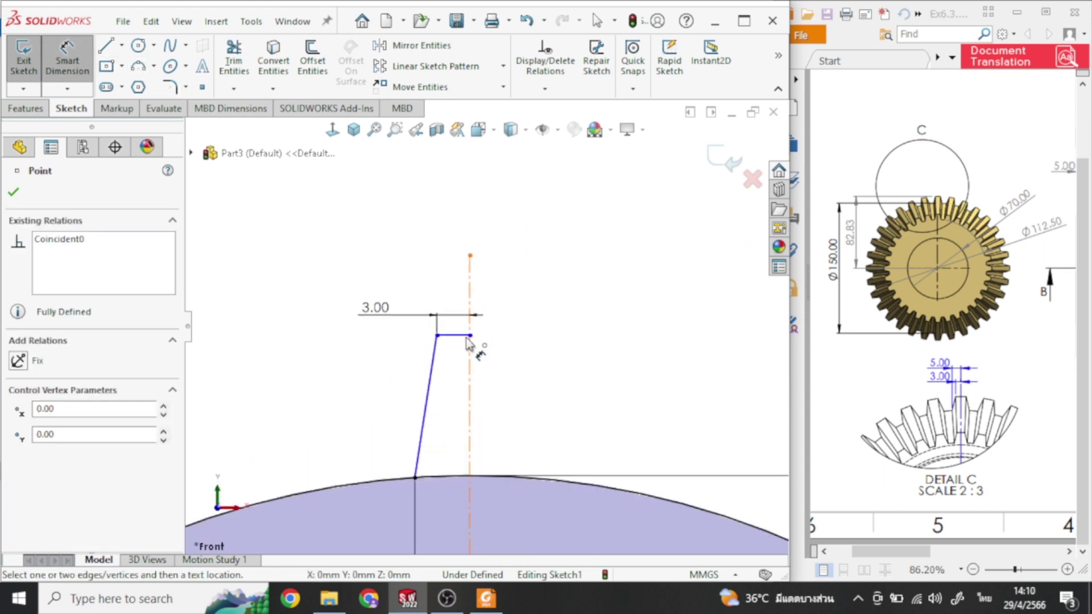
pyautogui.click(470, 336)
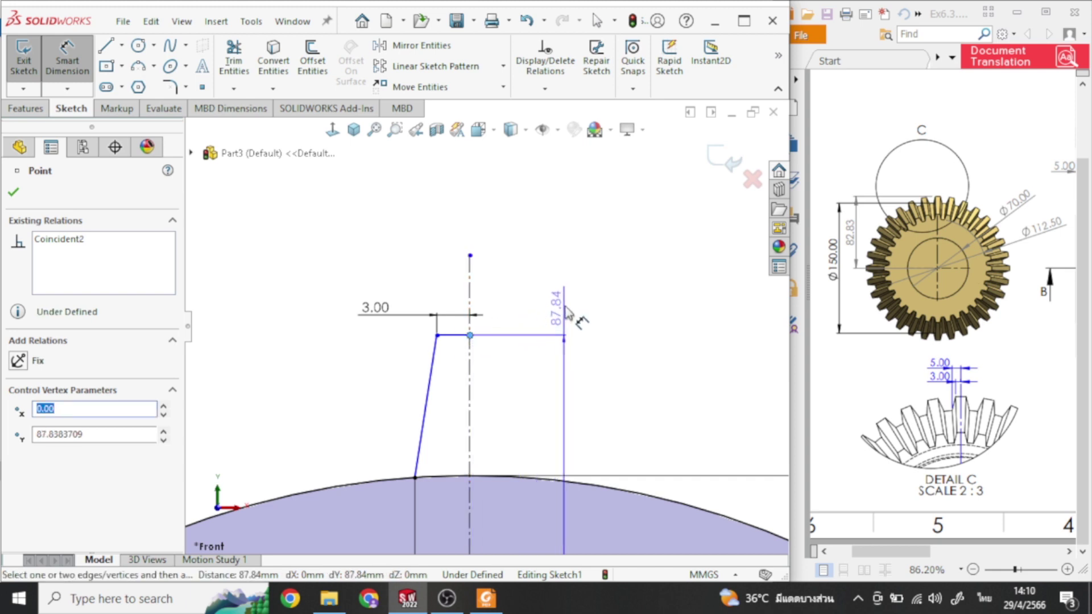
pyautogui.click(566, 301)
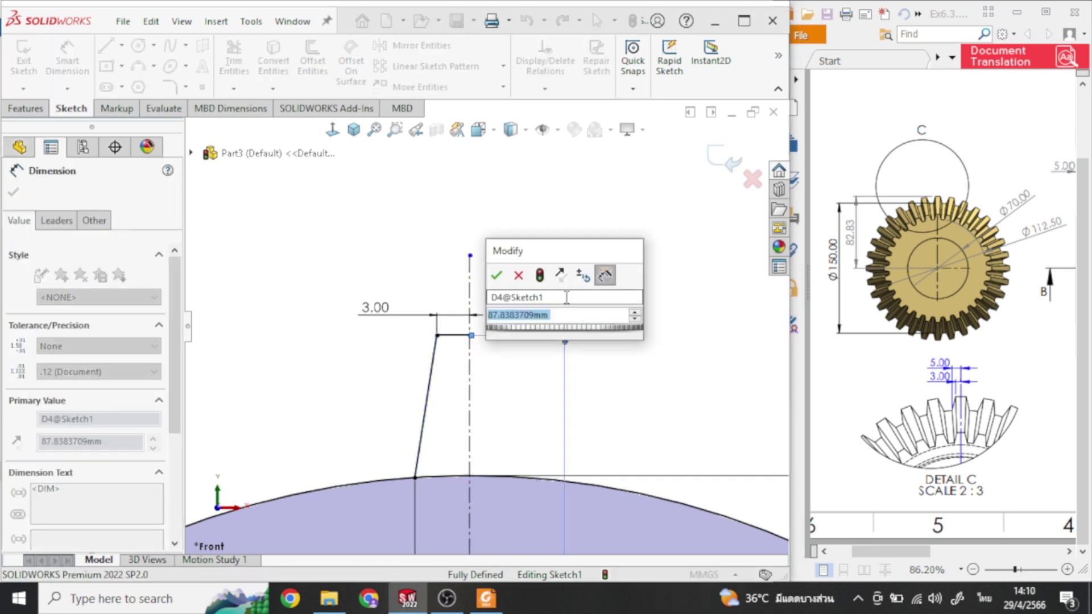
pyautogui.write('.83')
pyautogui.press('Return')
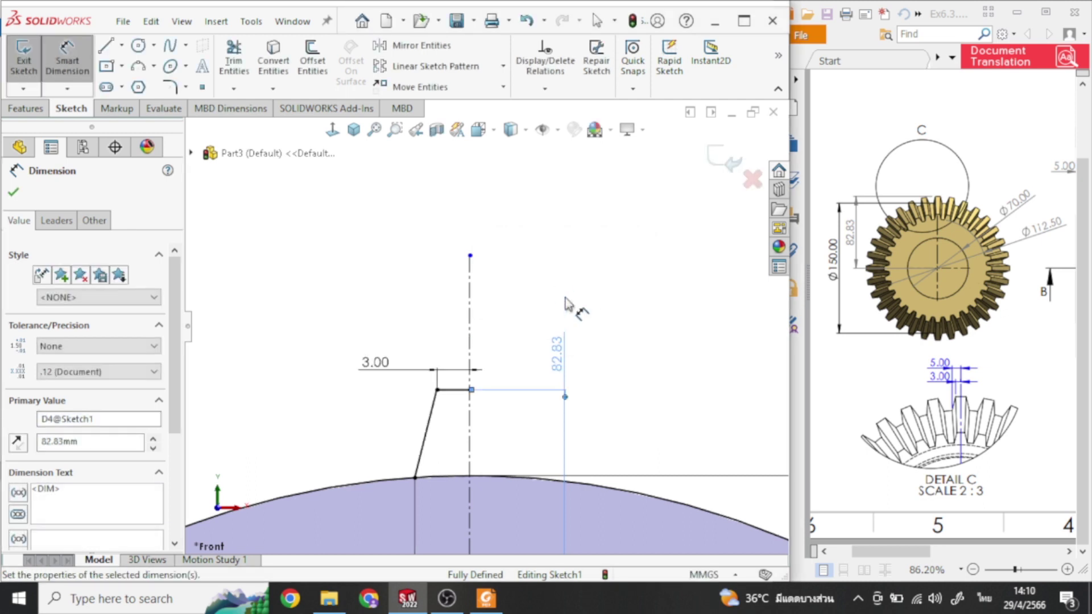
pyautogui.scroll(2, 472, 427)
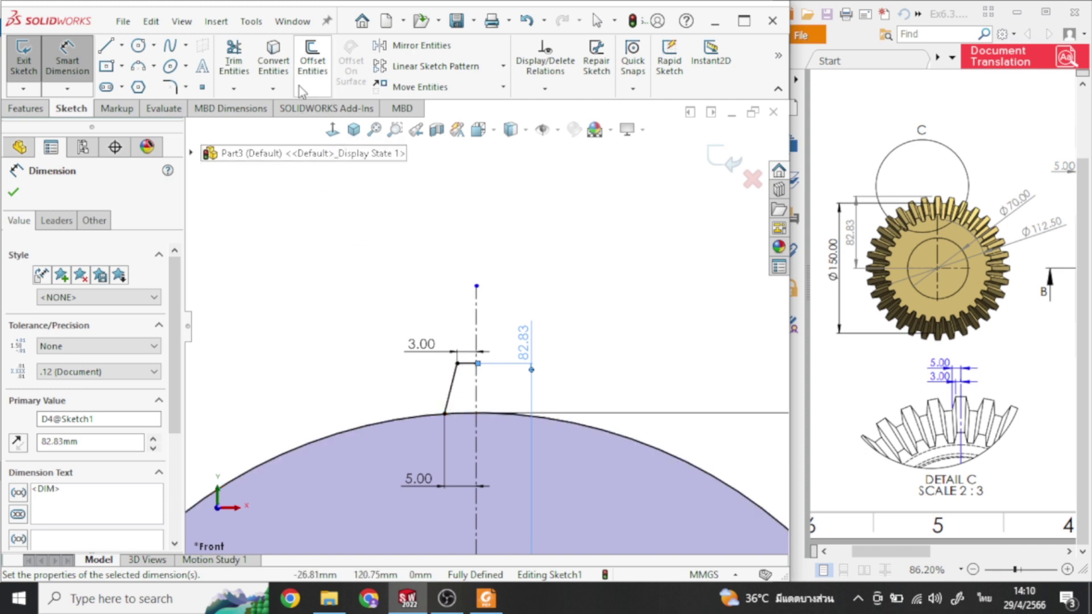
pyautogui.click(420, 46)
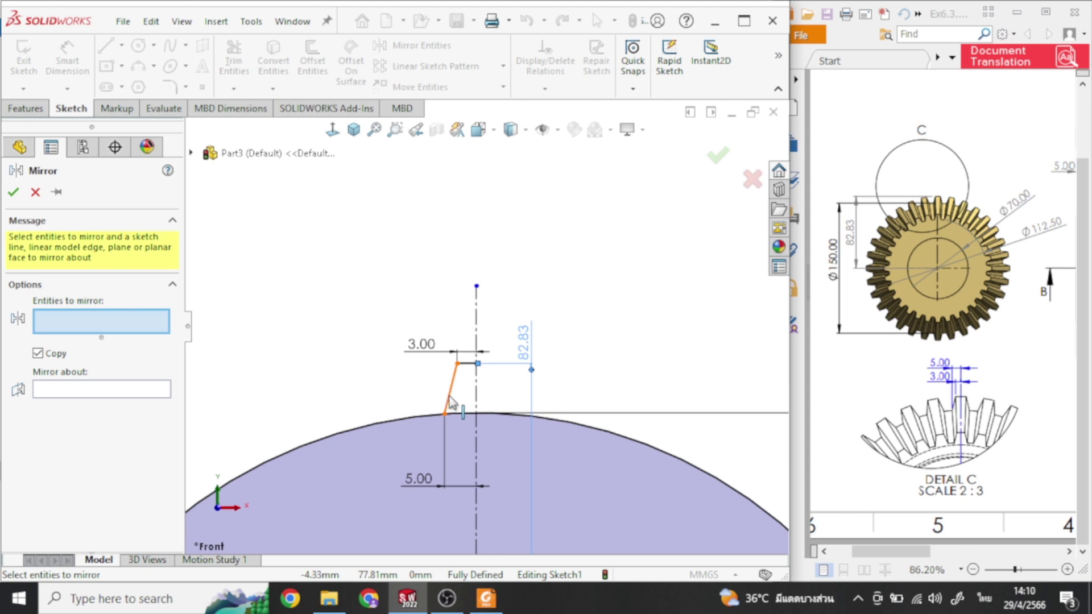
# Mirror the slanted side and short top line about the vertical centerline
pyautogui.click(455, 378)
pyautogui.click(469, 363)
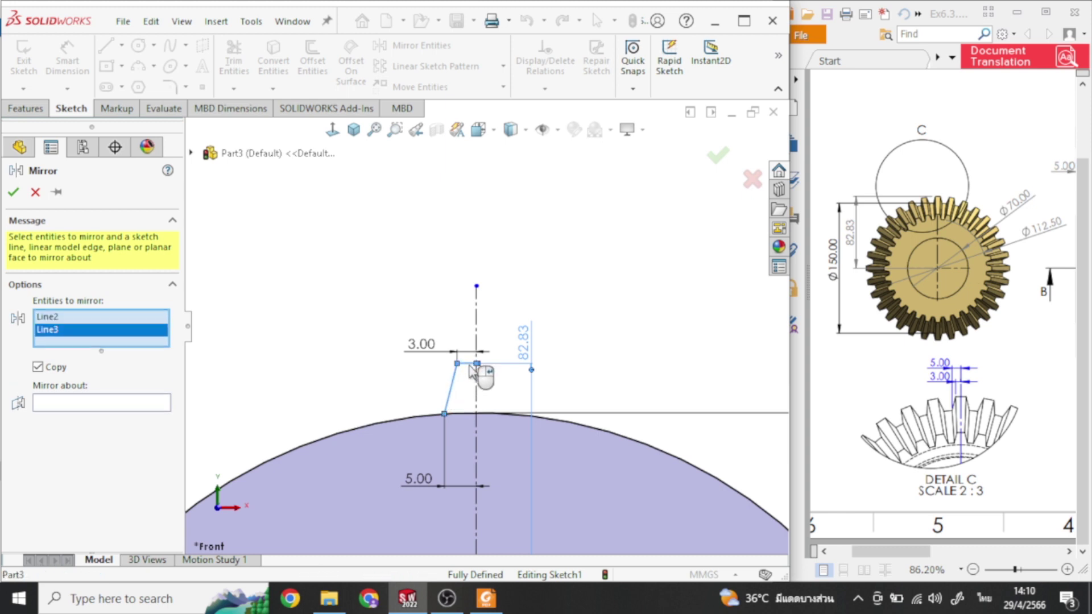
pyautogui.click(66, 402)
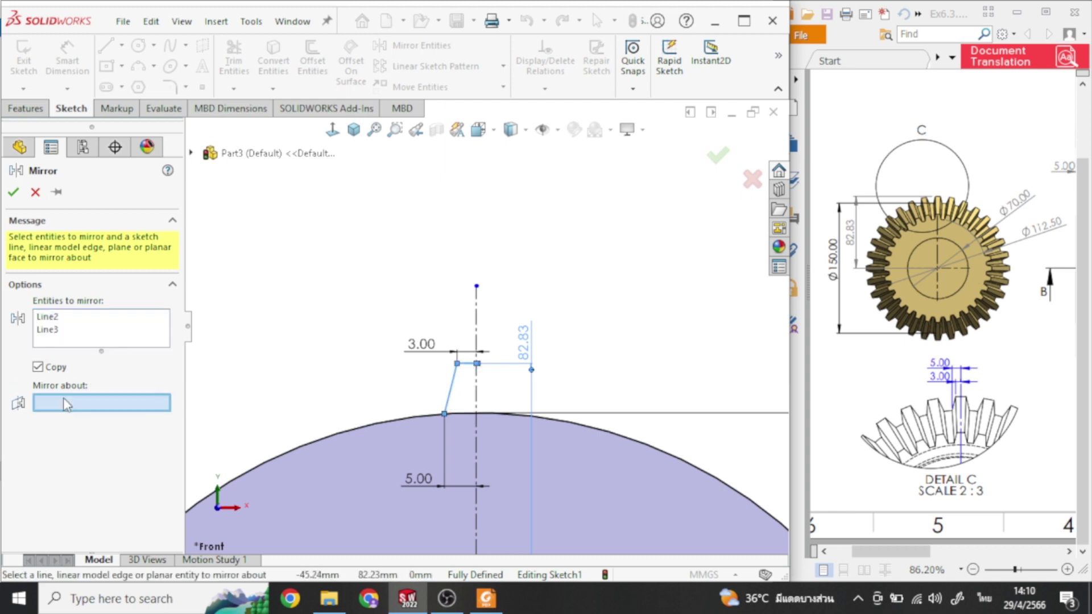
pyautogui.click(477, 399)
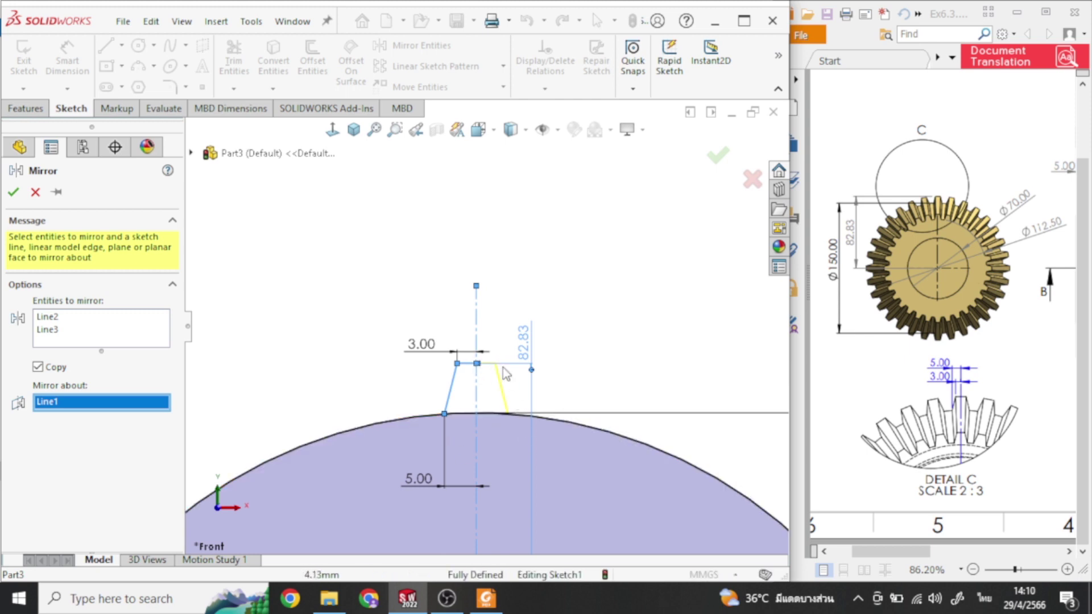
pyautogui.click(13, 192)
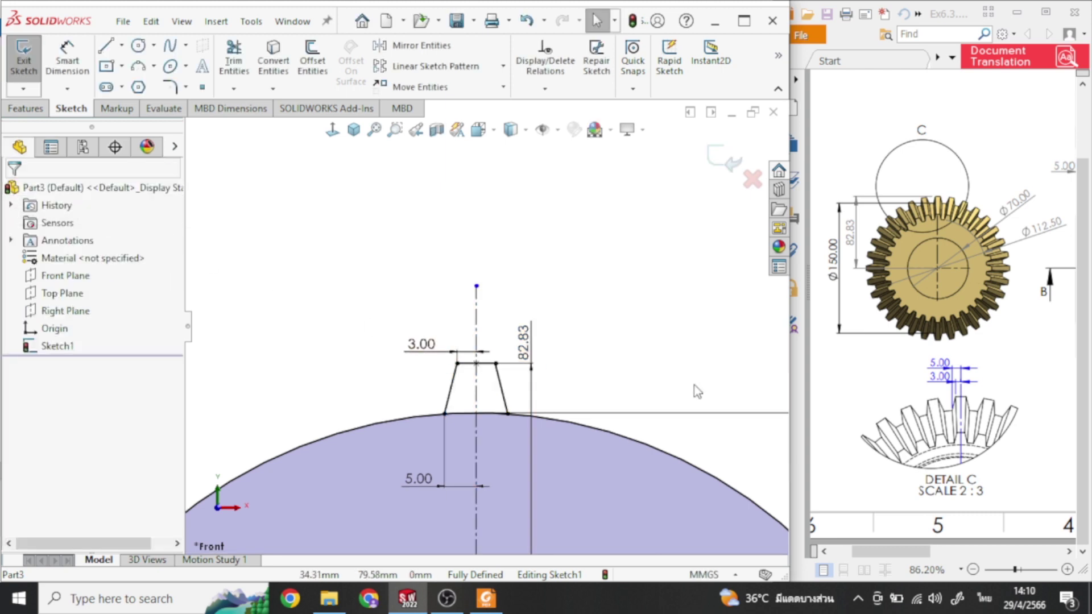
# Zoom to check the full tooth on the Ø150 circle and open the sketch pattern types
pyautogui.scroll(2, 578, 377)
pyautogui.scroll(1, 483, 402)
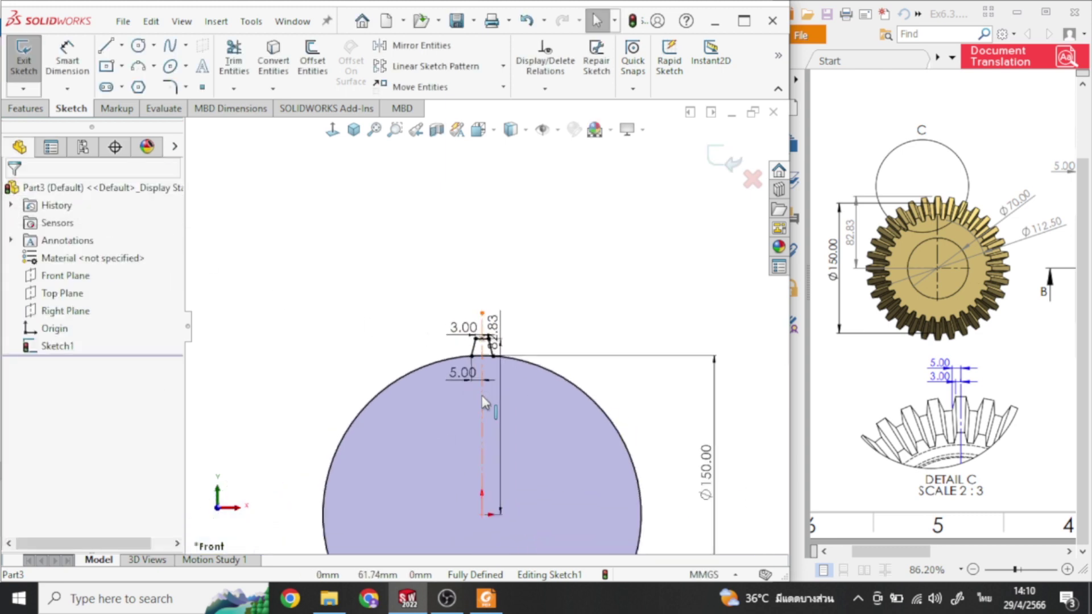
pyautogui.scroll(1, 483, 402)
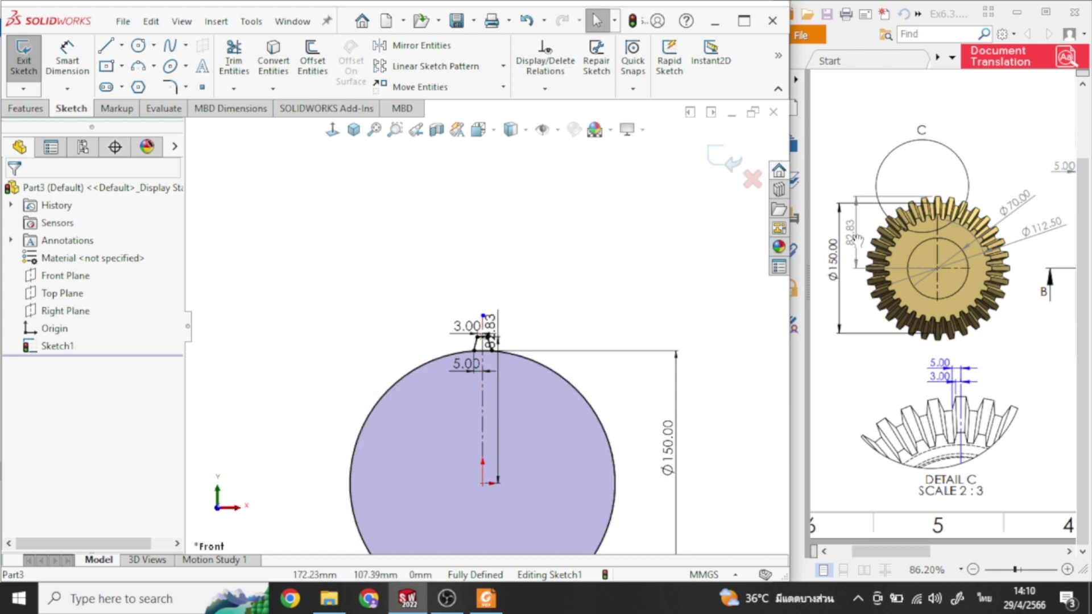
pyautogui.scroll(3, 486, 384)
pyautogui.scroll(-1, 486, 384)
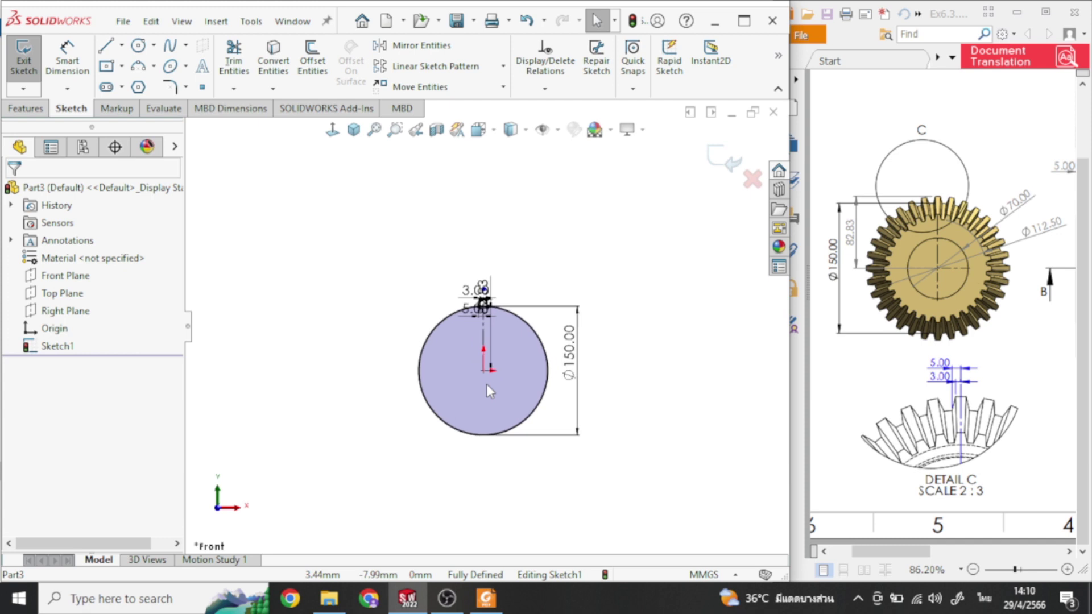
pyautogui.scroll(-3, 462, 240)
pyautogui.scroll(-1, 472, 219)
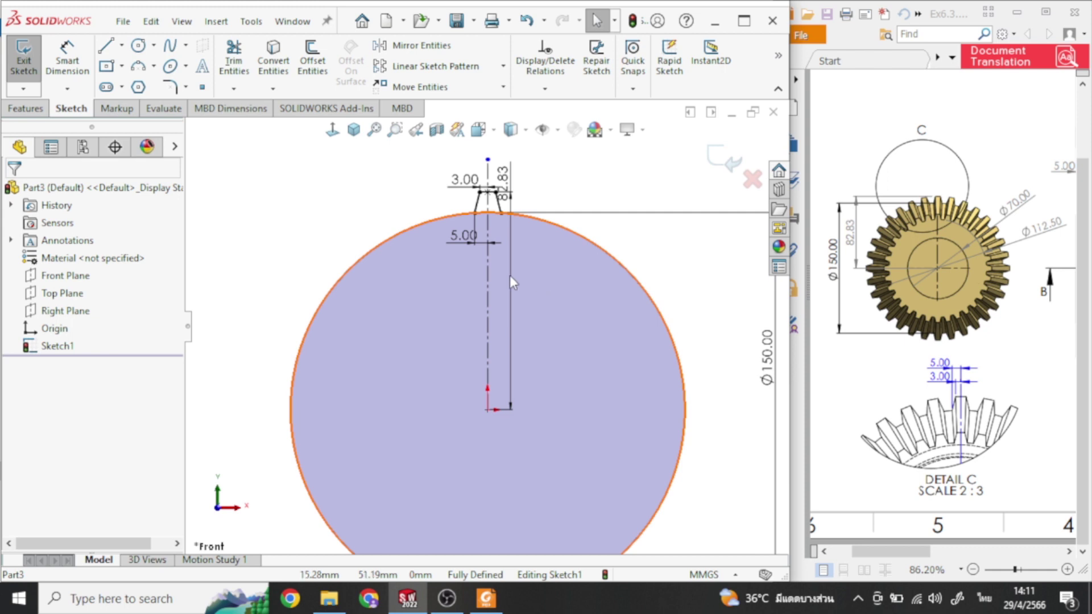
pyautogui.click(504, 69)
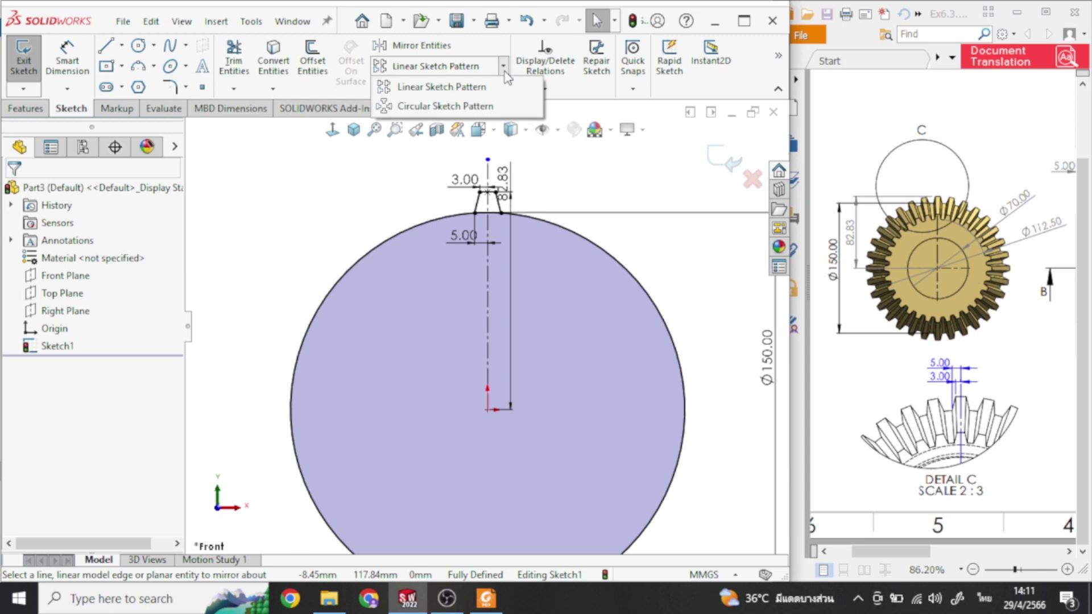
# Pattern the tooth's three edges 32 times over 360° about the circle centre, excluding Arc1
pyautogui.click(477, 108)
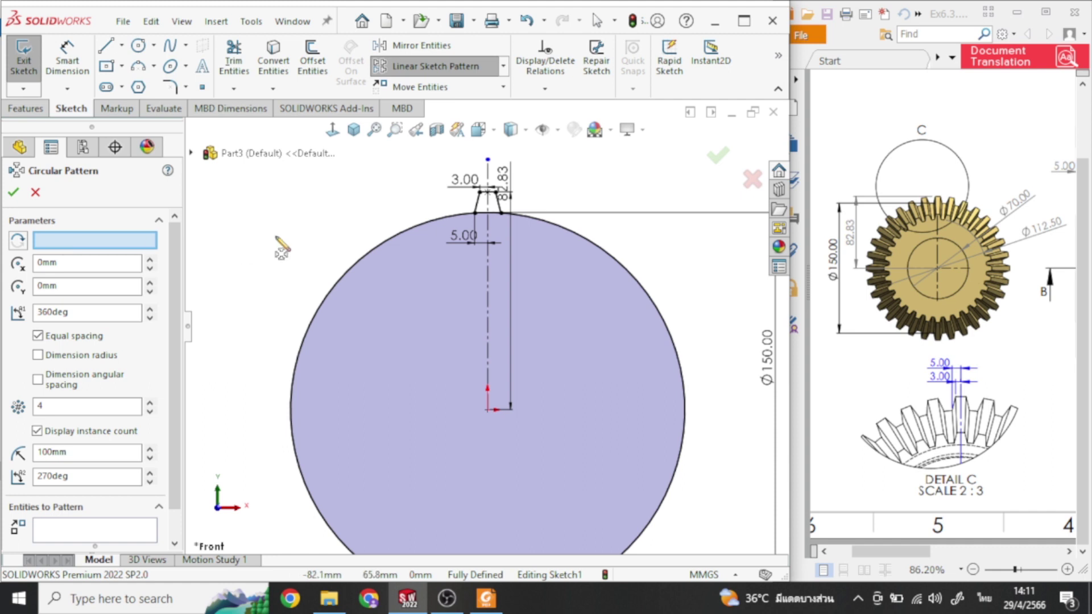
pyautogui.click(414, 231)
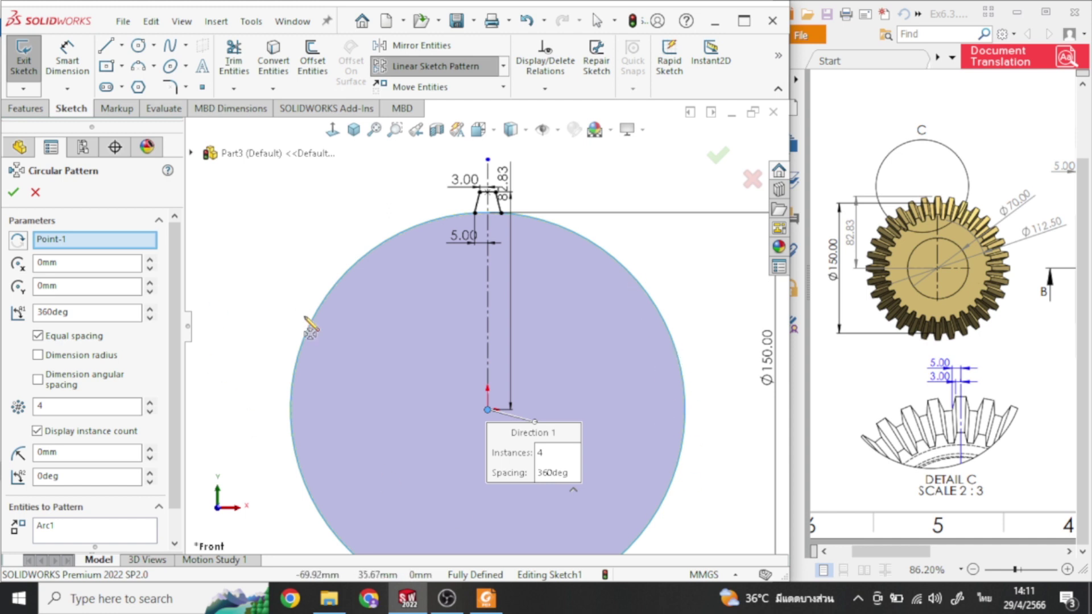
pyautogui.doubleClick(64, 408)
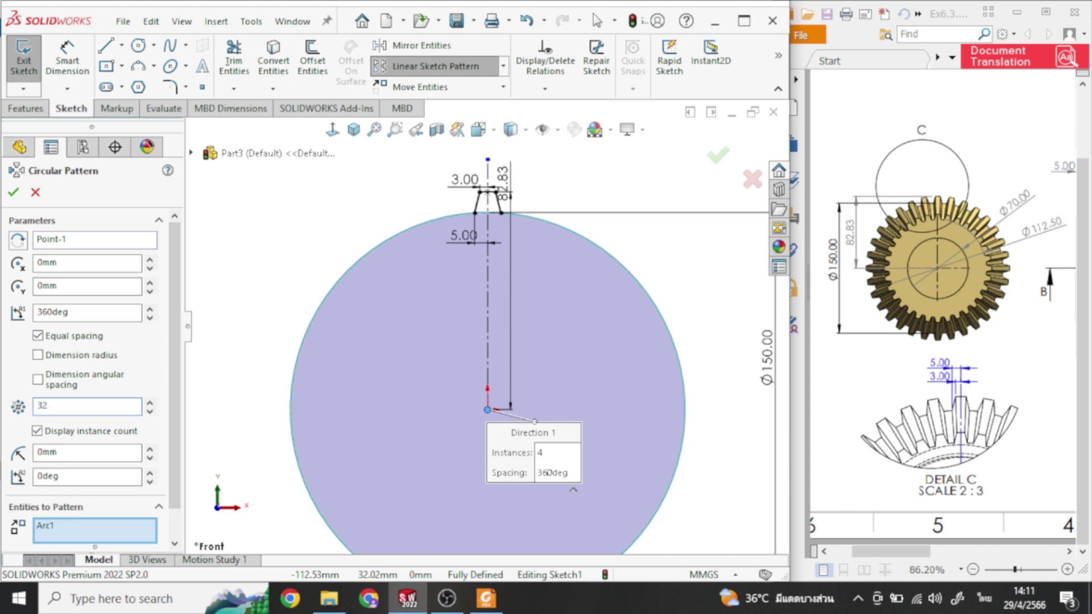
pyautogui.write('32')
pyautogui.scroll(-1, 177, 360)
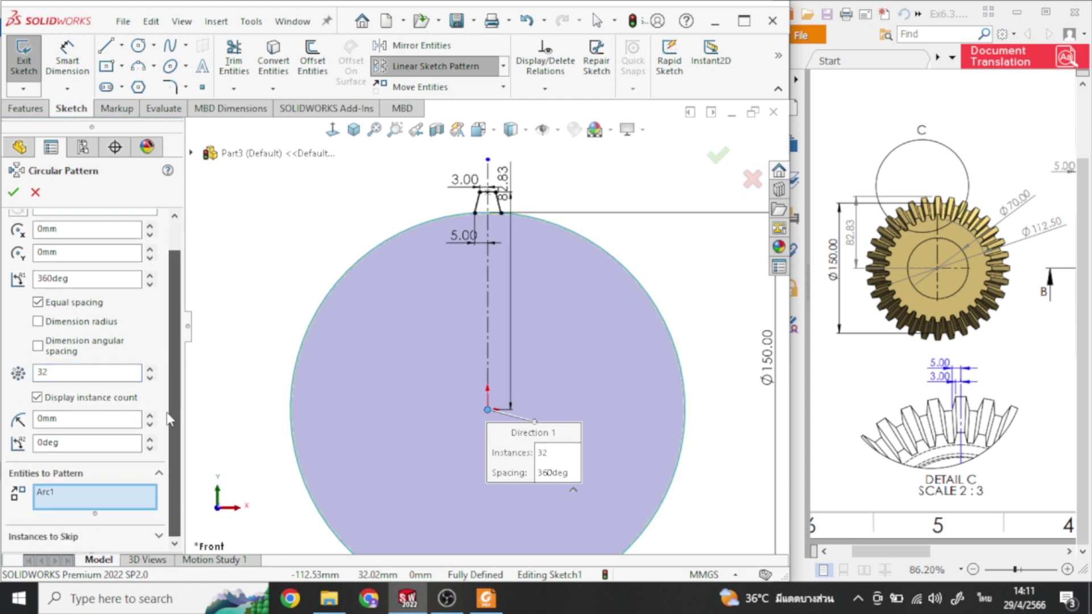
pyautogui.rightClick(90, 495)
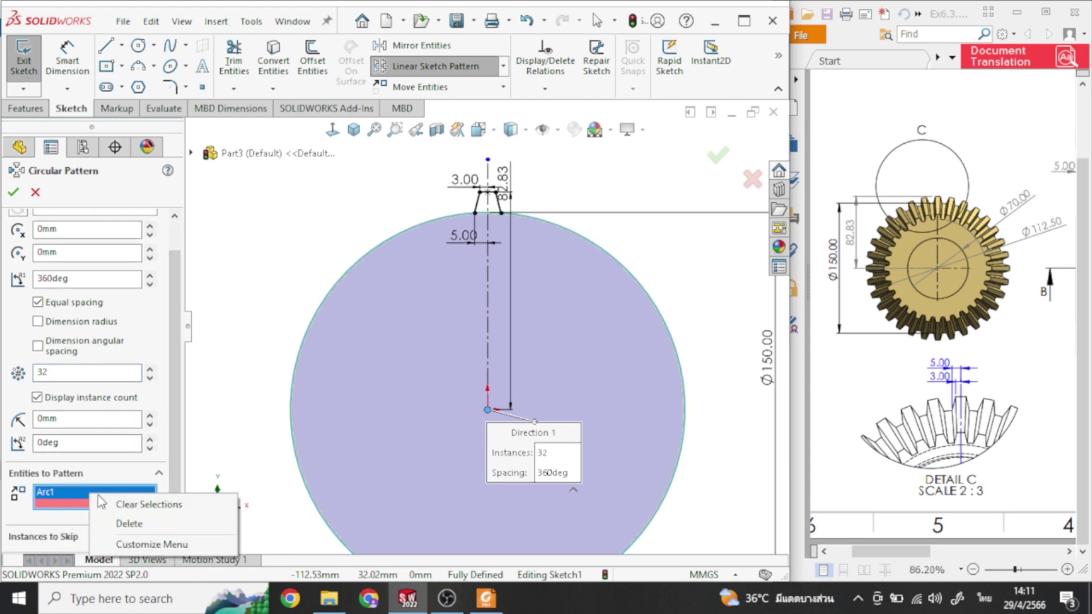
pyautogui.click(130, 524)
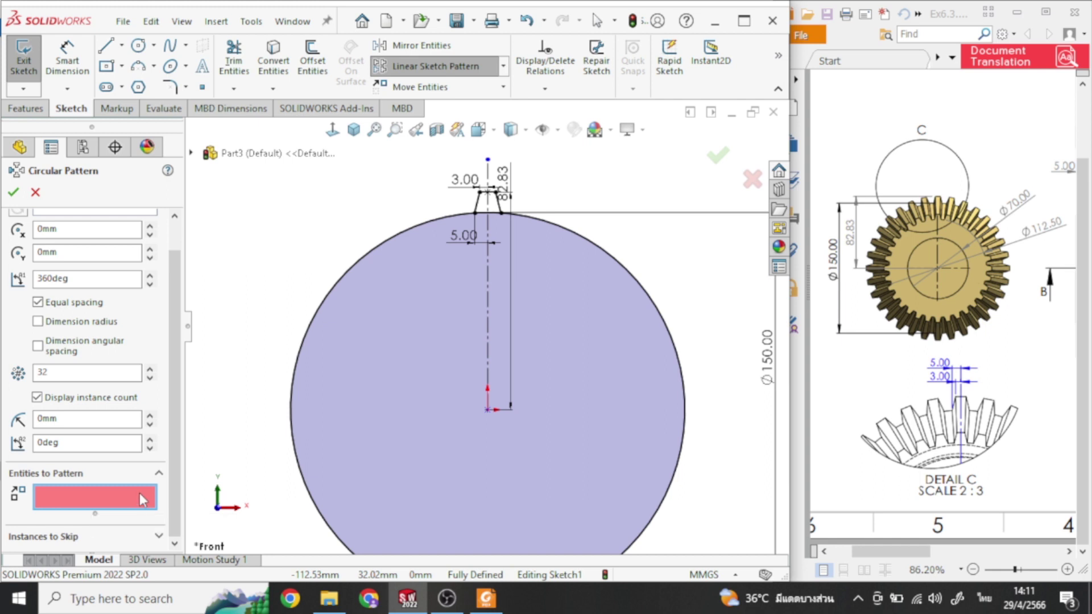
pyautogui.scroll(-3, 483, 250)
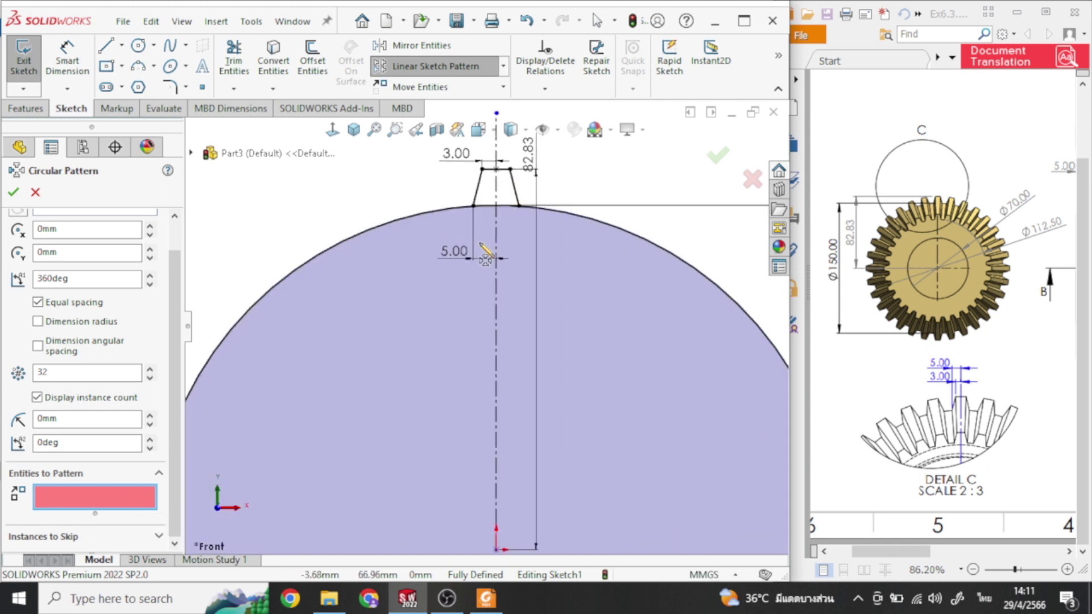
pyautogui.click(485, 180)
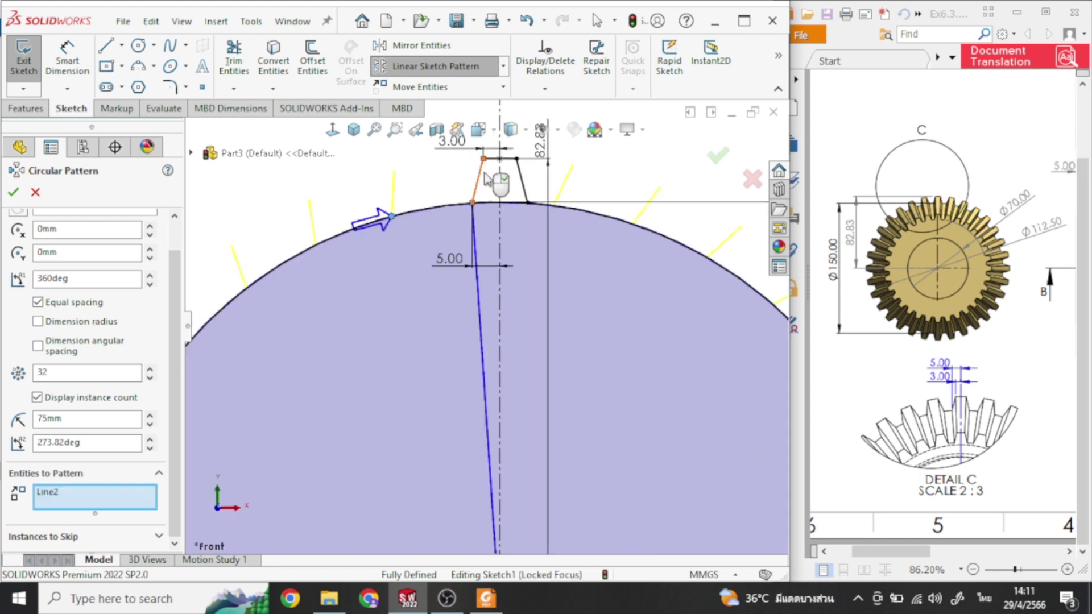
pyautogui.click(509, 159)
pyautogui.click(526, 190)
pyautogui.scroll(2, 526, 205)
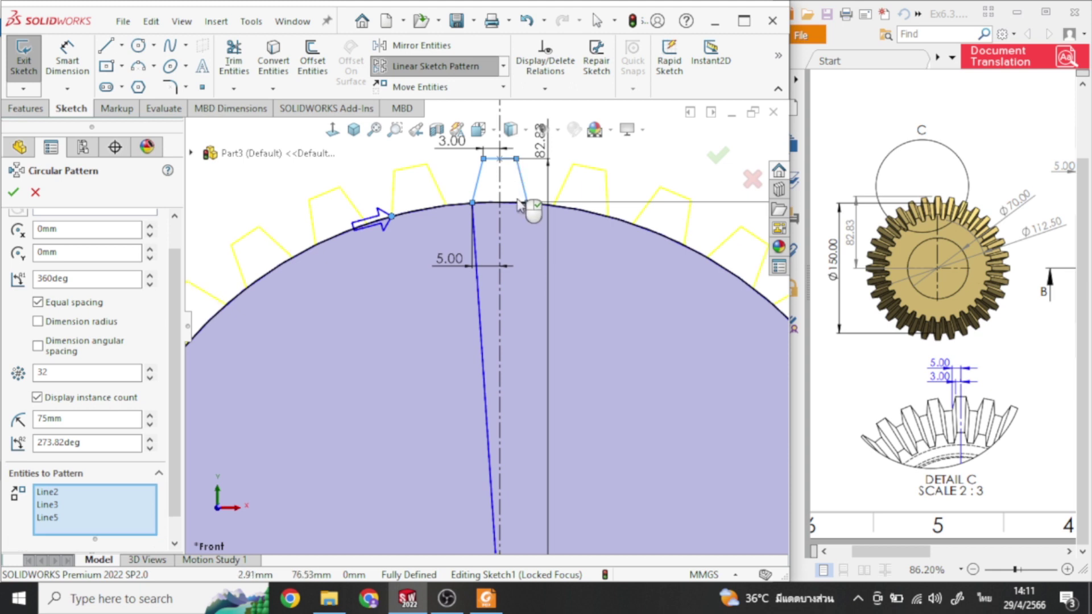
pyautogui.scroll(2, 523, 250)
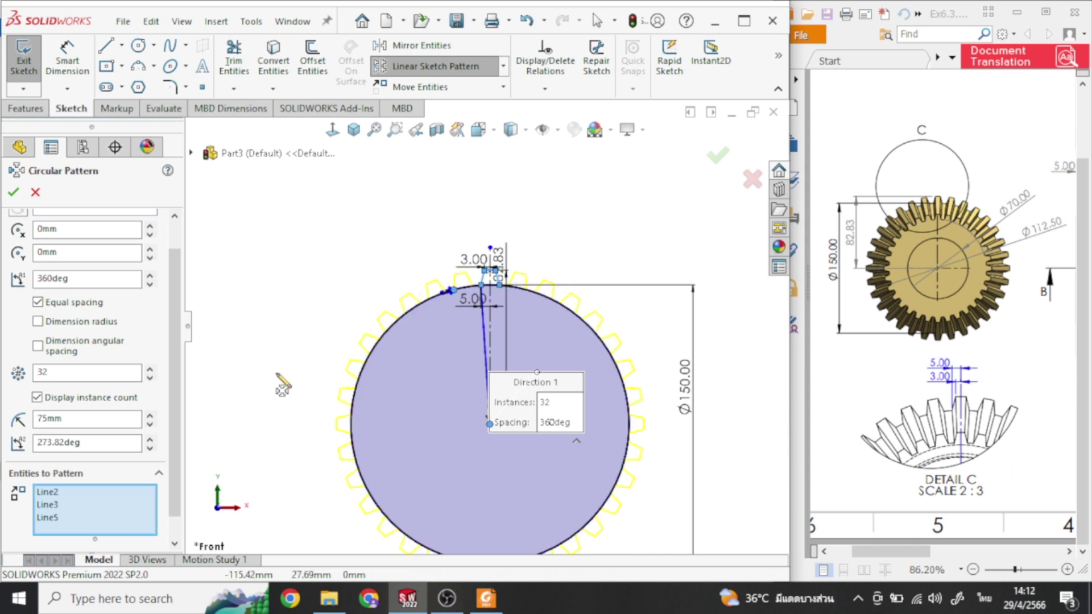
pyautogui.click(12, 192)
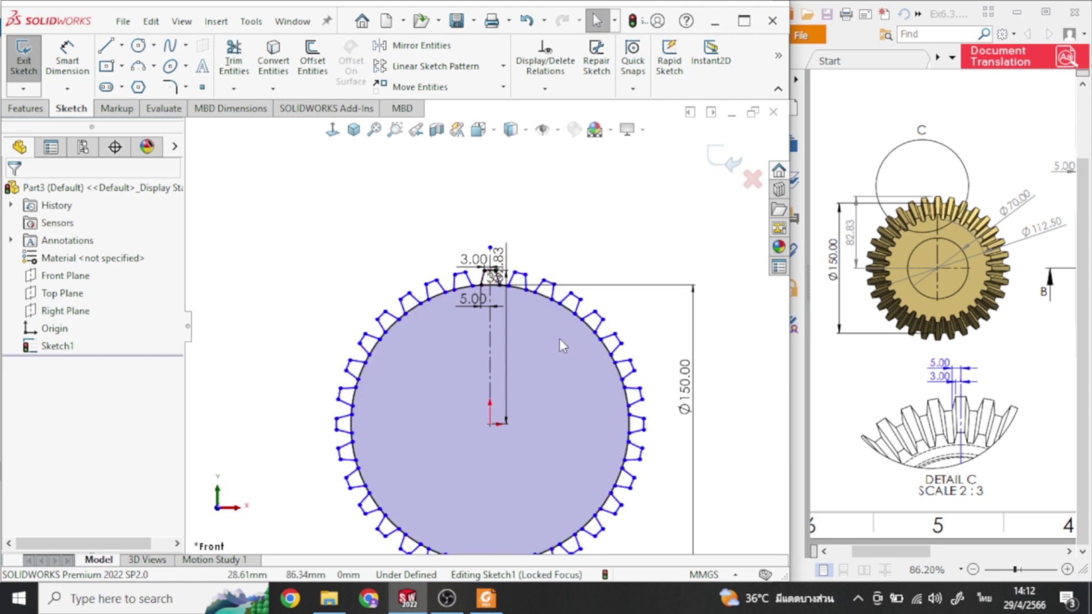
pyautogui.scroll(-2, 557, 296)
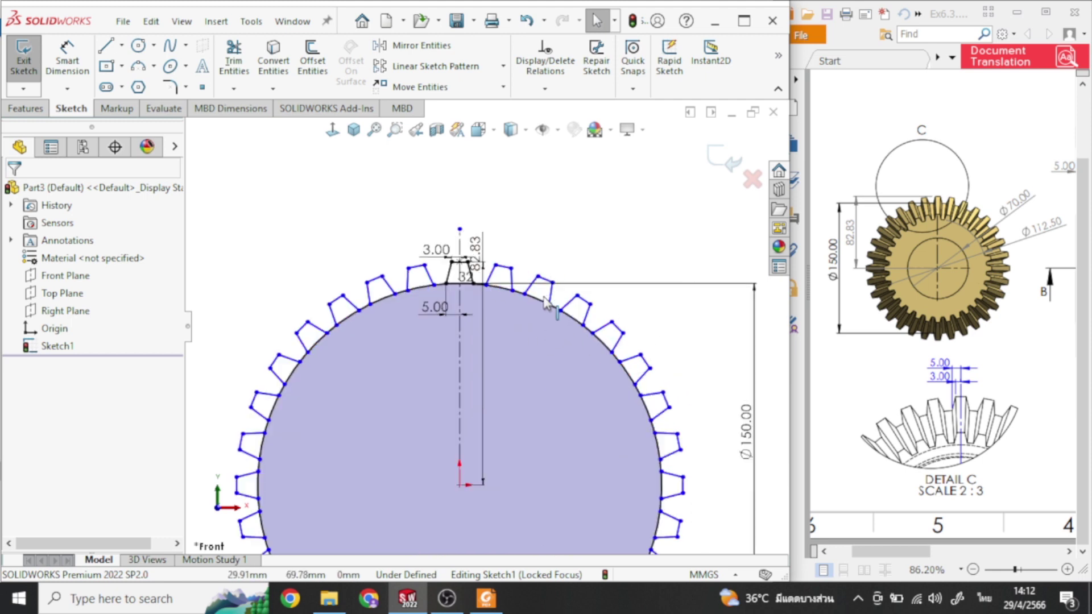
pyautogui.scroll(-2, 529, 307)
pyautogui.scroll(-3, 521, 294)
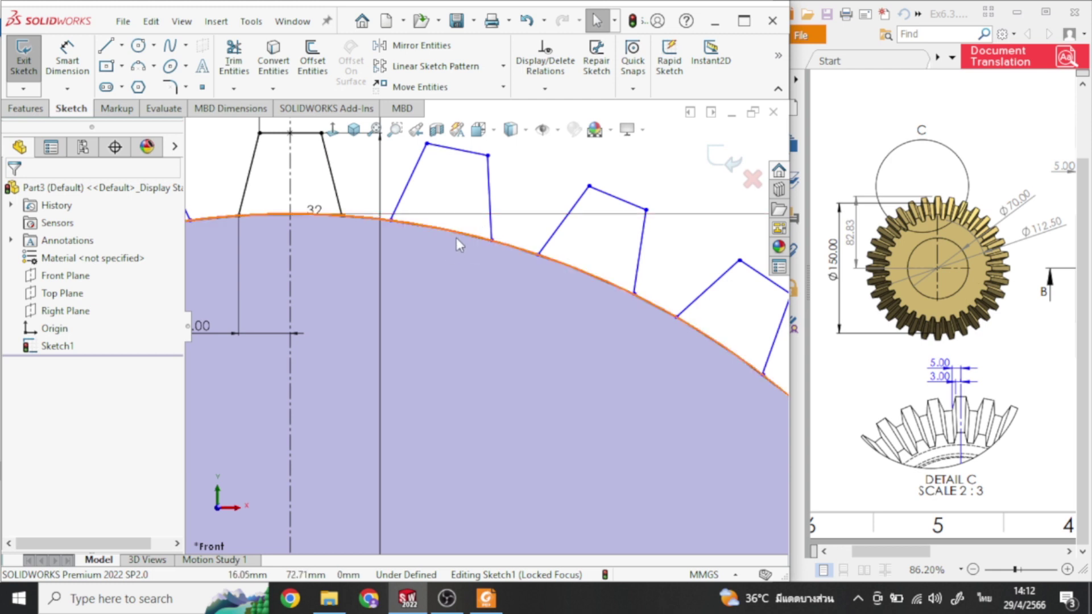
pyautogui.scroll(3, 456, 238)
pyautogui.click(476, 287)
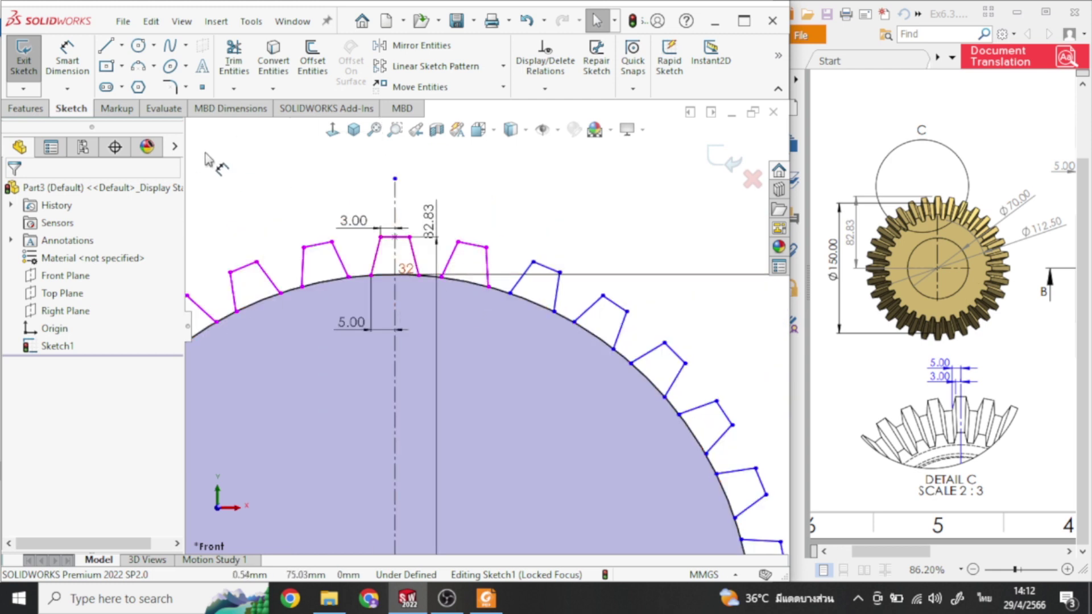
# Power-trim the base-circle arcs under the right-side and lower teeth
pyautogui.click(234, 66)
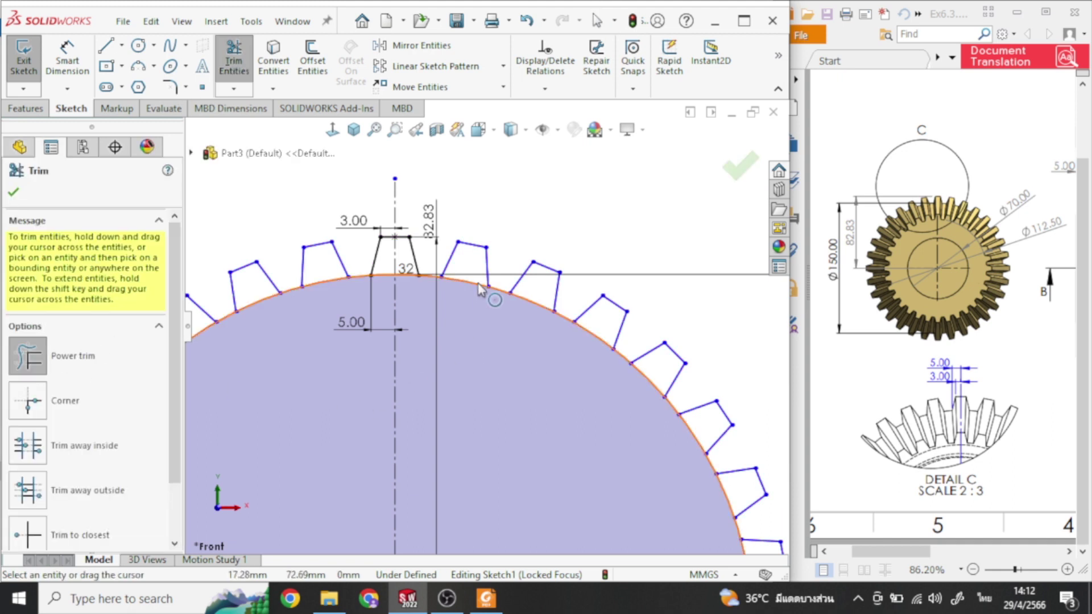
pyautogui.moveTo(476, 325)
pyautogui.mouseDown()
pyautogui.moveTo(523, 295)
pyautogui.moveTo(596, 343)
pyautogui.moveTo(627, 390)
pyautogui.moveTo(659, 370)
pyautogui.moveTo(653, 447)
pyautogui.mouseUp()
pyautogui.scroll(5, 653, 447)
pyautogui.scroll(-5, 538, 409)
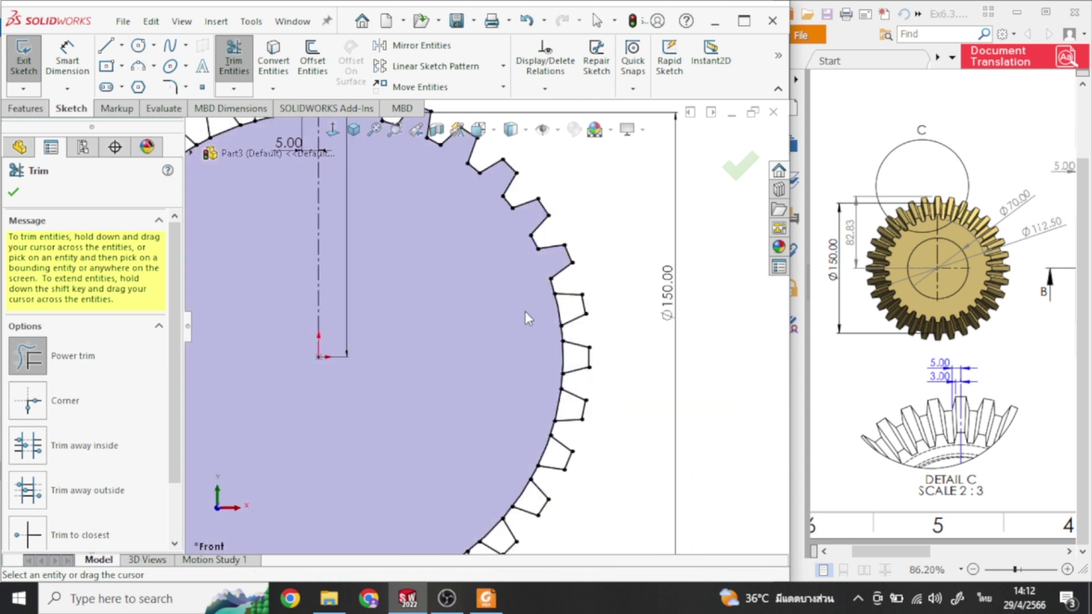
pyautogui.moveTo(525, 312)
pyautogui.mouseDown()
pyautogui.moveTo(567, 315)
pyautogui.moveTo(547, 349)
pyautogui.mouseUp()
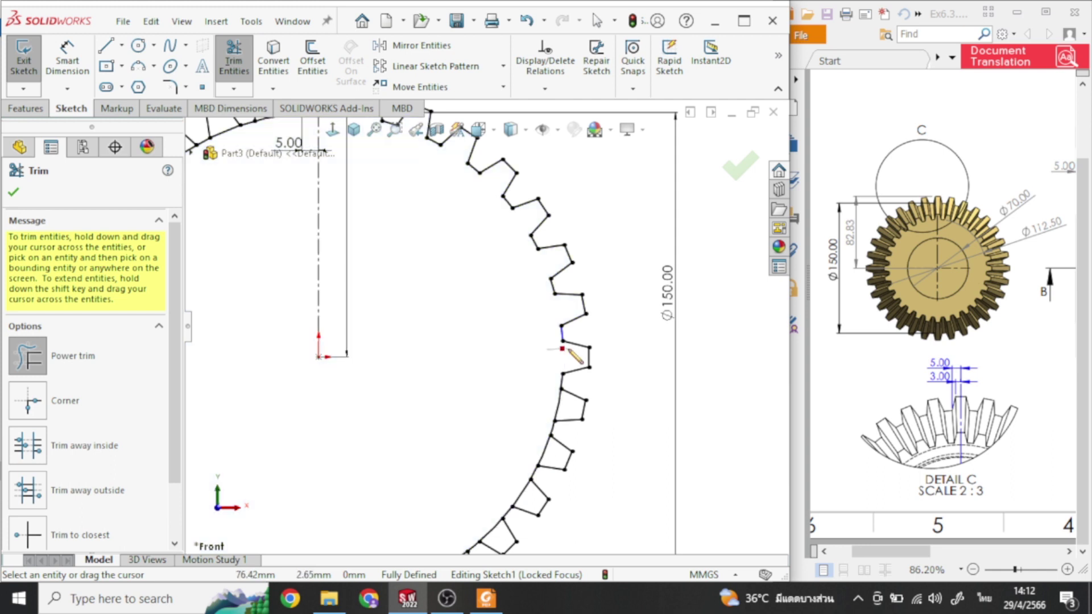
pyautogui.moveTo(527, 394)
pyautogui.mouseDown()
pyautogui.moveTo(560, 409)
pyautogui.moveTo(557, 457)
pyautogui.mouseUp()
pyautogui.scroll(1, 513, 428)
pyautogui.scroll(3, 514, 429)
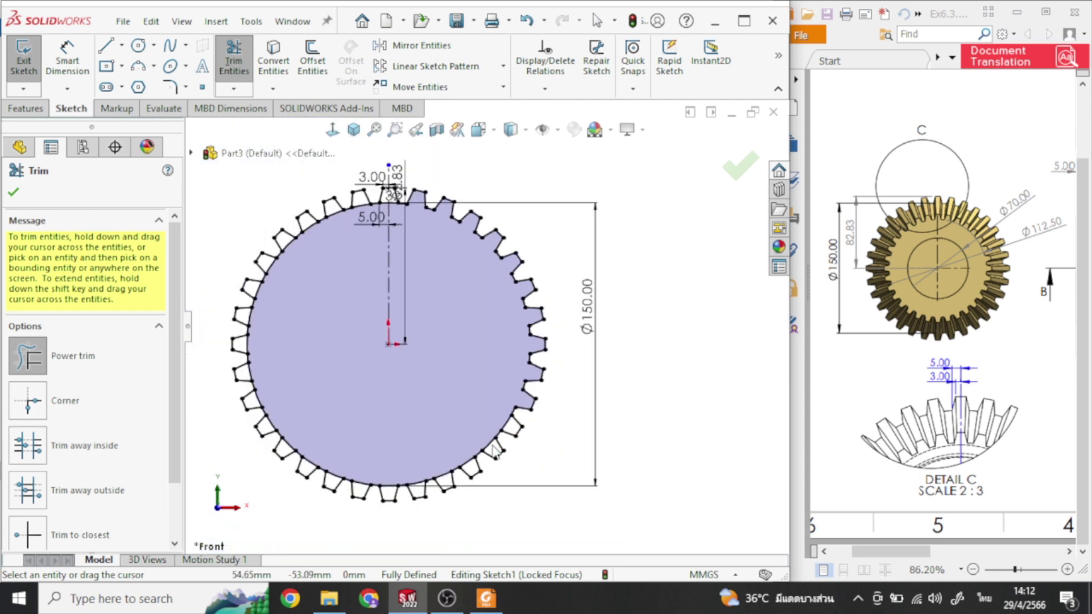
pyautogui.scroll(-5, 476, 422)
pyautogui.moveTo(519, 408)
pyautogui.mouseDown()
pyautogui.moveTo(529, 411)
pyautogui.moveTo(453, 459)
pyautogui.moveTo(422, 510)
pyautogui.moveTo(369, 509)
pyautogui.mouseUp()
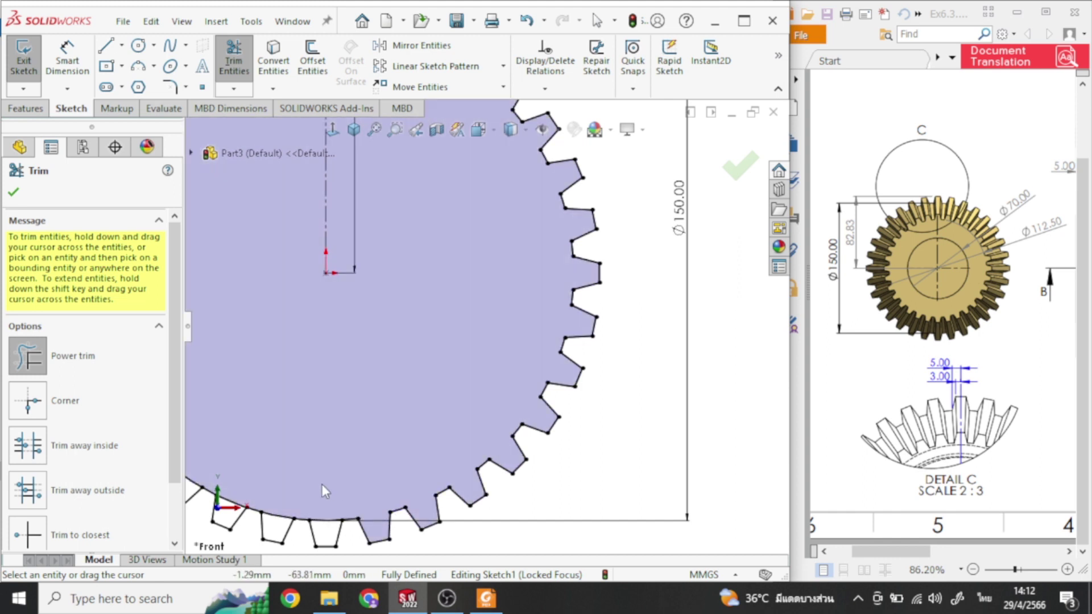
pyautogui.scroll(5, 322, 483)
pyautogui.scroll(-3, 394, 376)
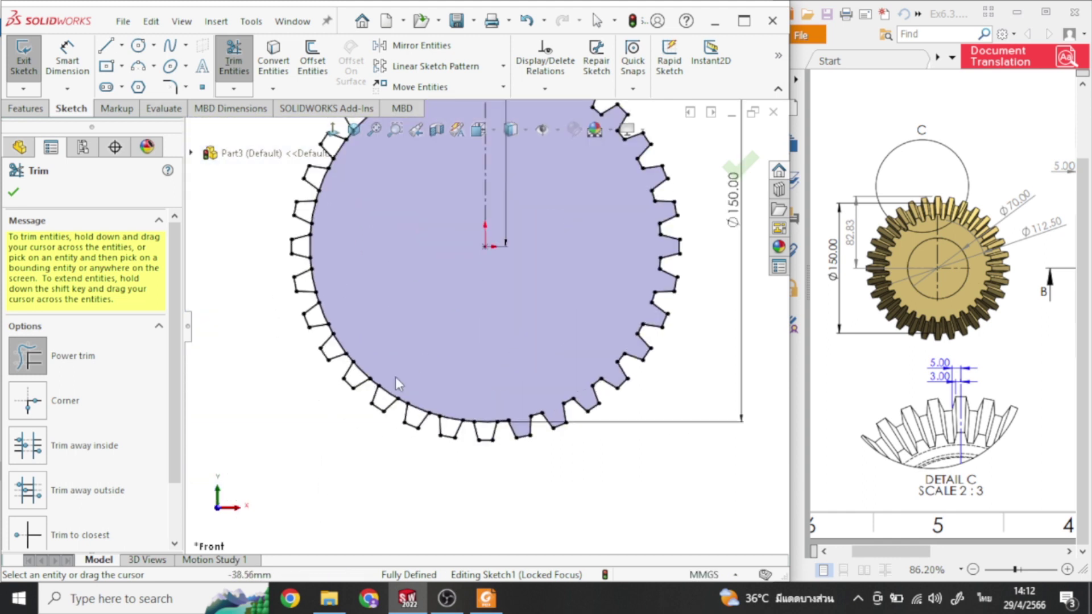
pyautogui.click(488, 425)
pyautogui.scroll(-3, 452, 391)
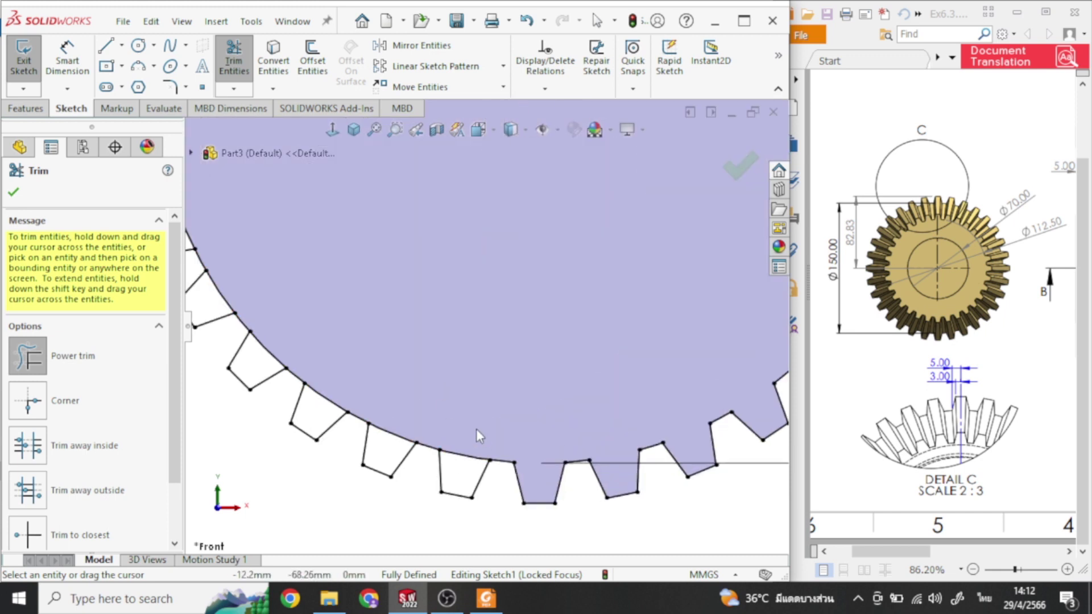
pyautogui.moveTo(469, 458)
pyautogui.mouseDown()
pyautogui.moveTo(414, 418)
pyautogui.moveTo(384, 433)
pyautogui.moveTo(353, 373)
pyautogui.moveTo(328, 401)
pyautogui.moveTo(316, 348)
pyautogui.mouseUp()
pyautogui.scroll(-3, 317, 348)
pyautogui.scroll(3, 361, 356)
pyautogui.scroll(-3, 314, 331)
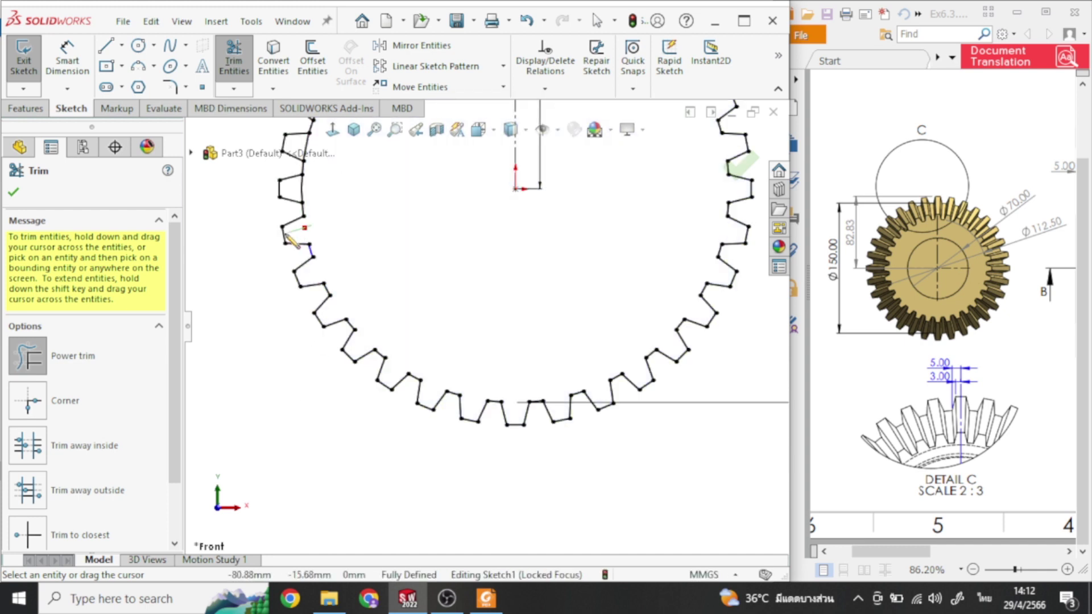
# Trim the remaining arcs under the upper teeth and close the Trim tool
pyautogui.press('f')
pyautogui.scroll(-5, 397, 243)
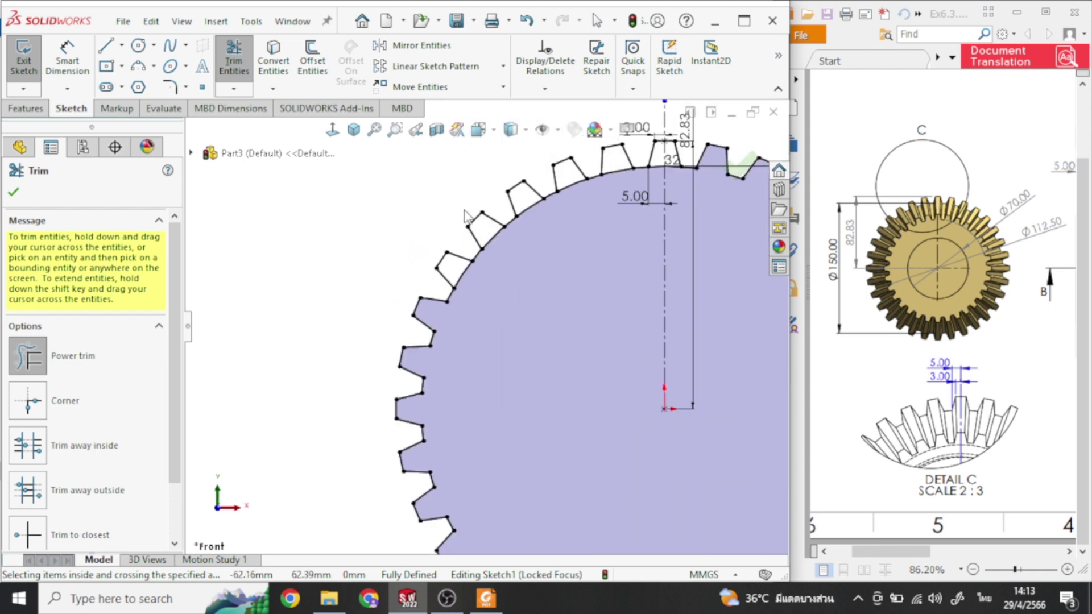
pyautogui.moveTo(474, 277)
pyautogui.mouseDown()
pyautogui.moveTo(522, 211)
pyautogui.moveTo(537, 215)
pyautogui.mouseUp()
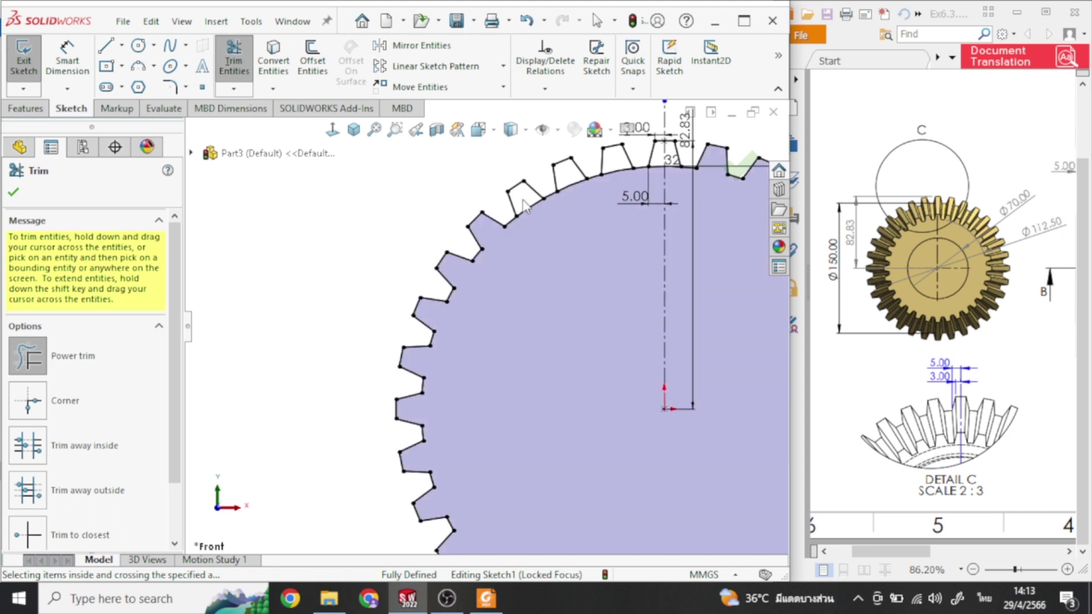
pyautogui.moveTo(577, 186)
pyautogui.mouseDown()
pyautogui.moveTo(605, 199)
pyautogui.moveTo(654, 176)
pyautogui.mouseUp()
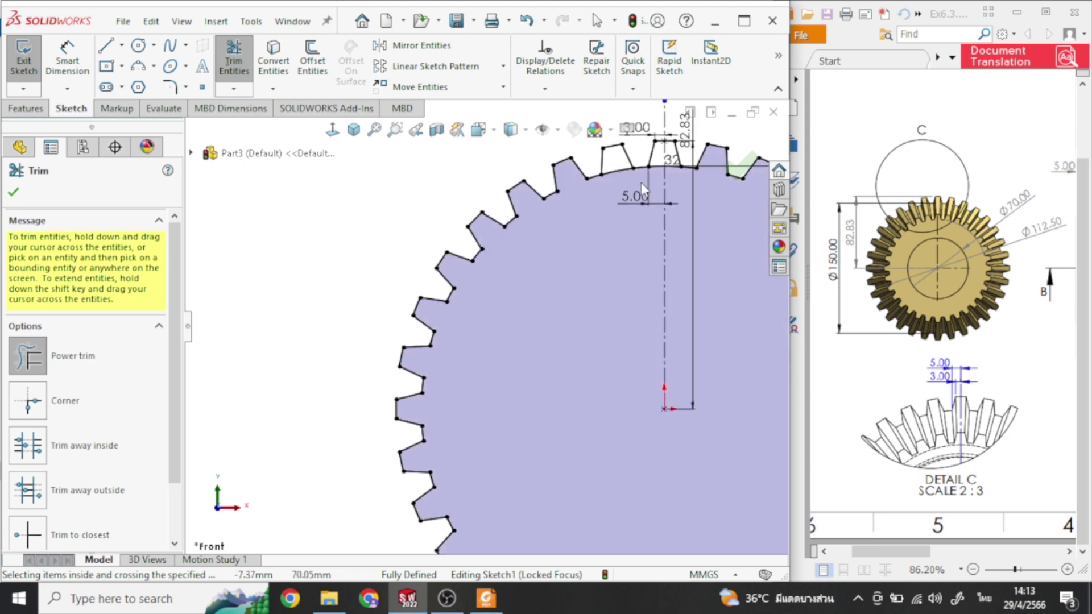
pyautogui.scroll(-2, 603, 197)
pyautogui.moveTo(617, 200); pyautogui.dragTo(677, 188)
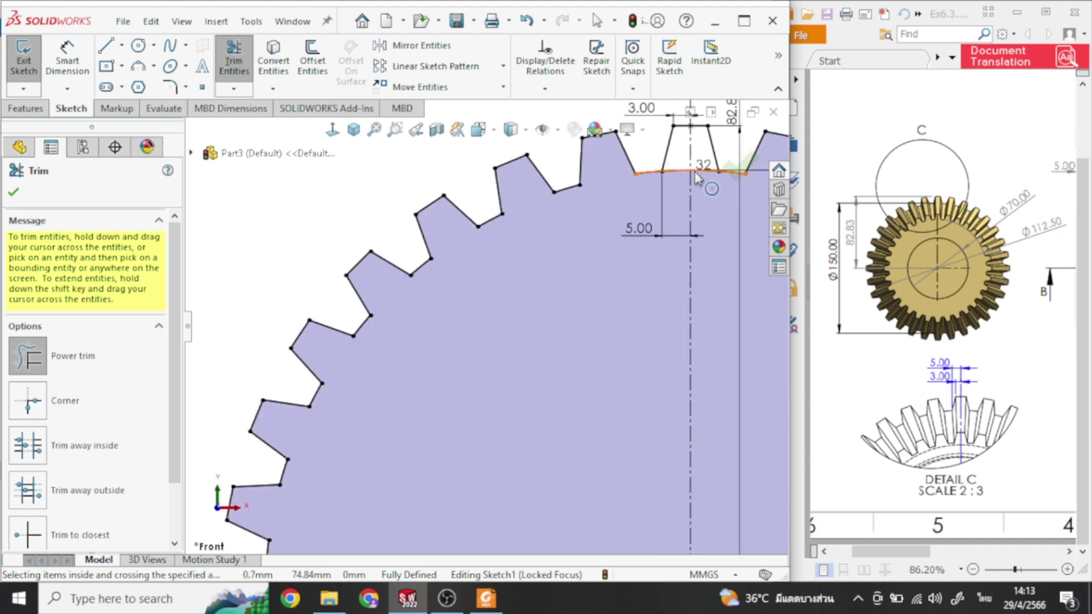
pyautogui.scroll(-3, 699, 193)
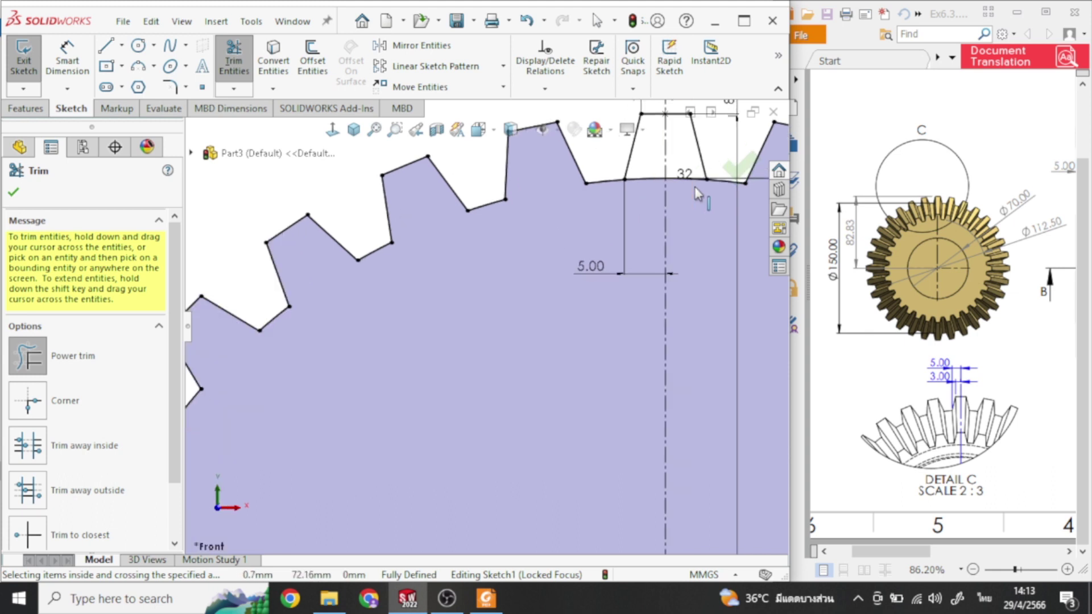
pyautogui.scroll(-3, 668, 205)
pyautogui.moveTo(576, 191)
pyautogui.mouseDown()
pyautogui.moveTo(506, 235)
pyautogui.moveTo(464, 194)
pyautogui.moveTo(451, 268)
pyautogui.mouseUp()
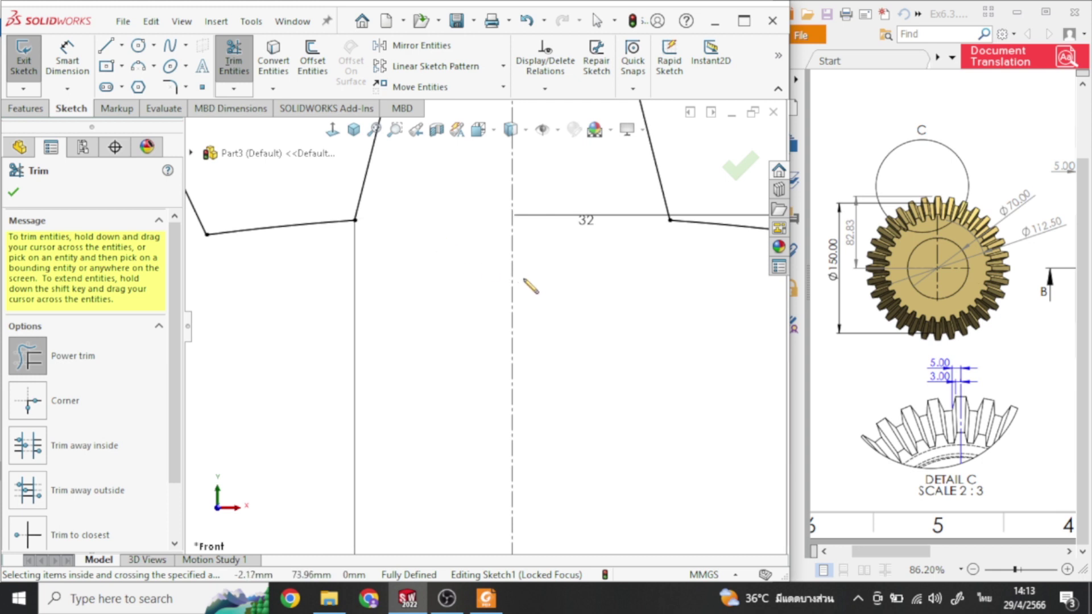
pyautogui.scroll(2, 582, 275)
pyautogui.scroll(3, 585, 278)
pyautogui.scroll(3, 585, 279)
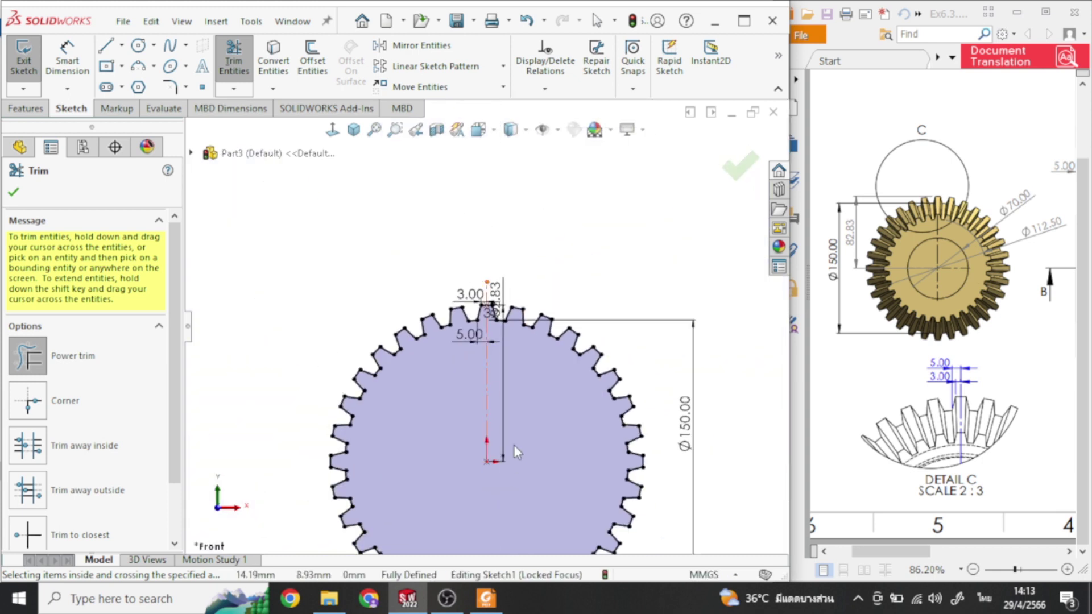
pyautogui.scroll(5, 514, 445)
pyautogui.scroll(-4, 506, 343)
pyautogui.scroll(-3, 521, 276)
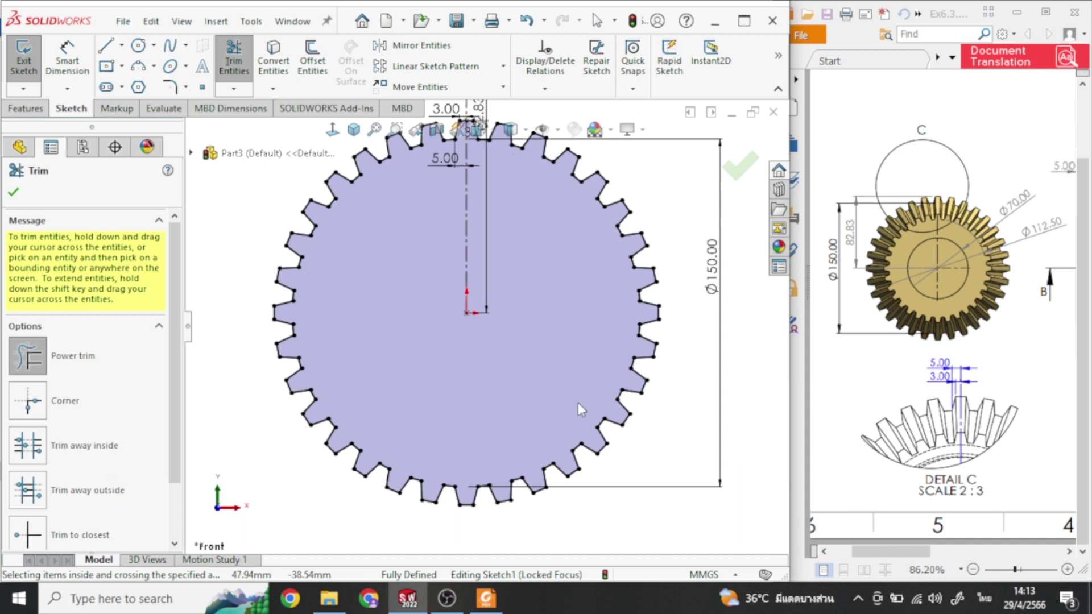
pyautogui.scroll(2, 545, 265)
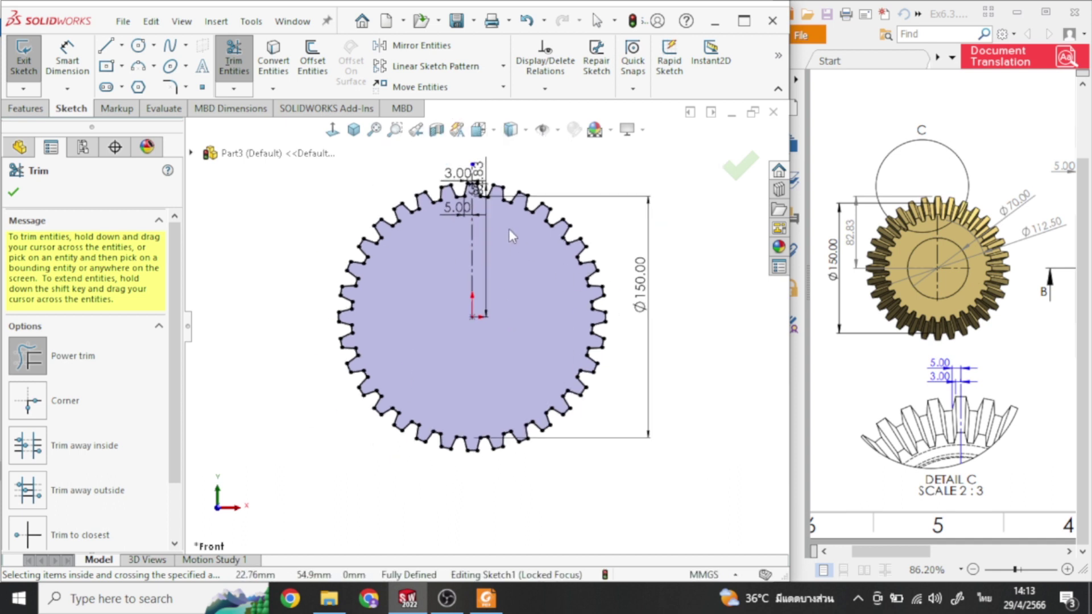
pyautogui.click(14, 195)
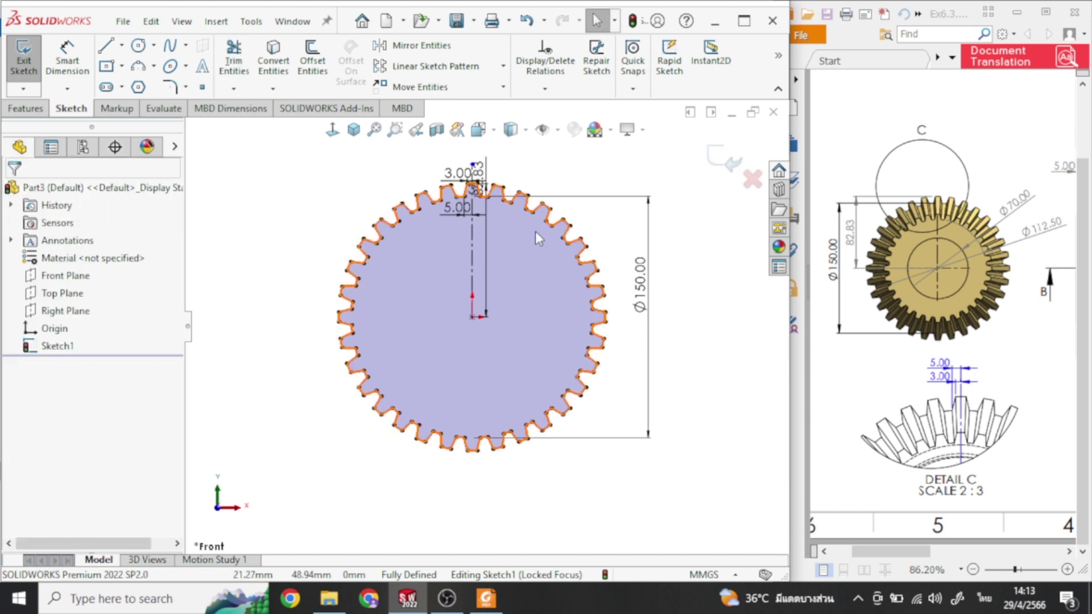
# Exit the gear sketch and show the Features tab's Reference Geometry list
pyautogui.click(716, 158)
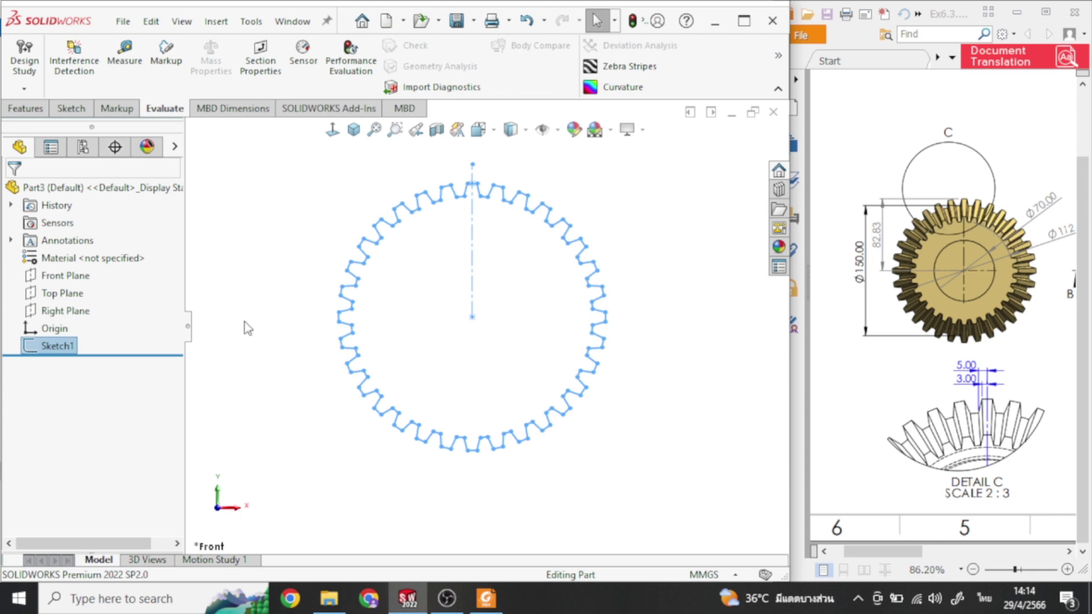
pyautogui.click(26, 109)
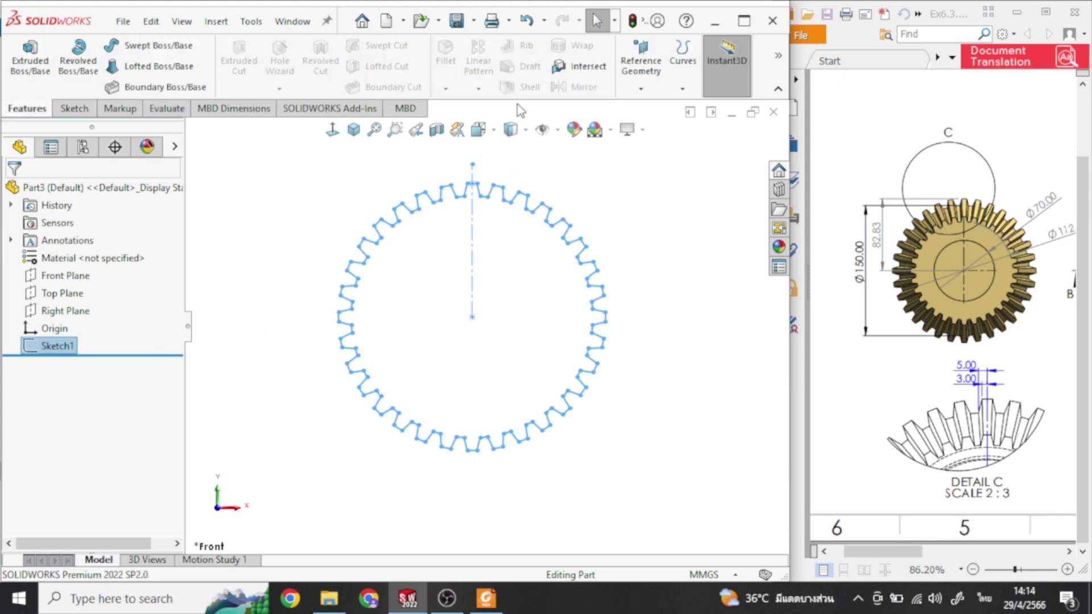
pyautogui.click(654, 87)
# Add reference plane Plane1 offset 100 mm from the Front Plane, on its original side
pyautogui.click(655, 109)
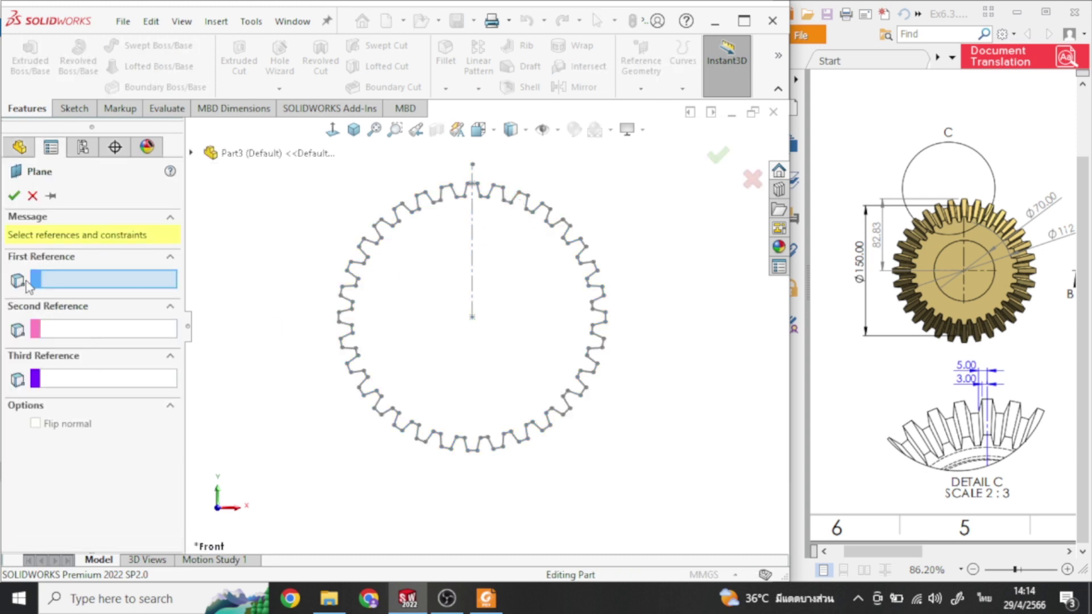
pyautogui.click(192, 154)
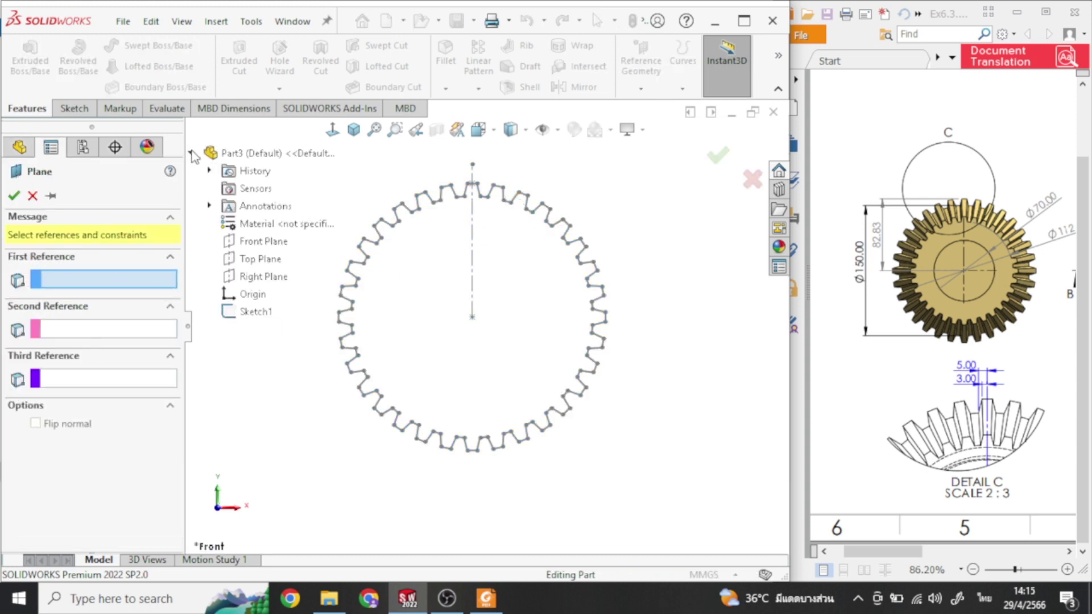
pyautogui.click(259, 244)
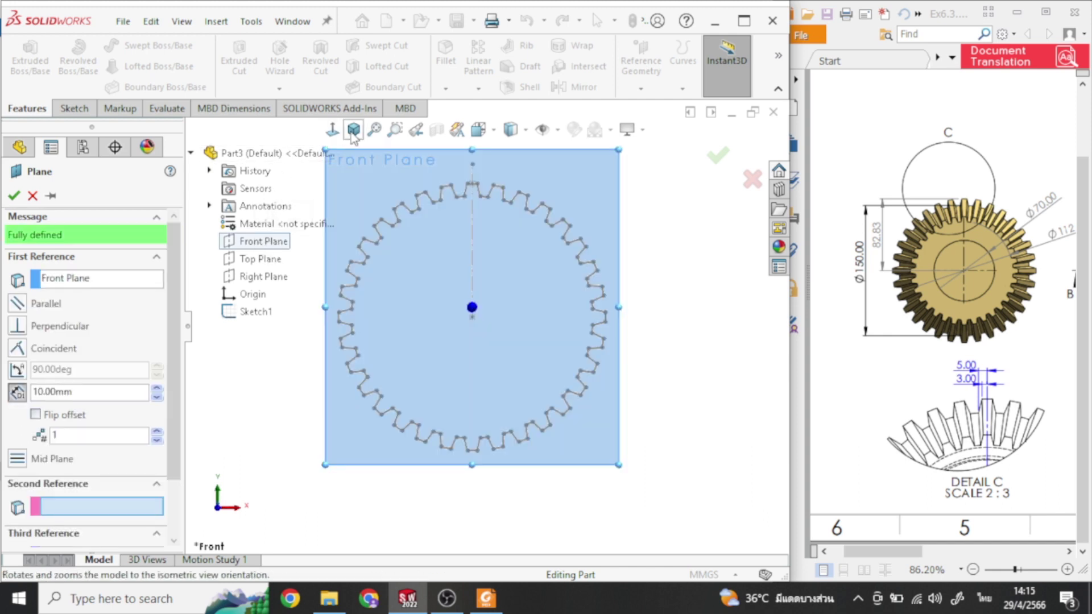
pyautogui.click(352, 134)
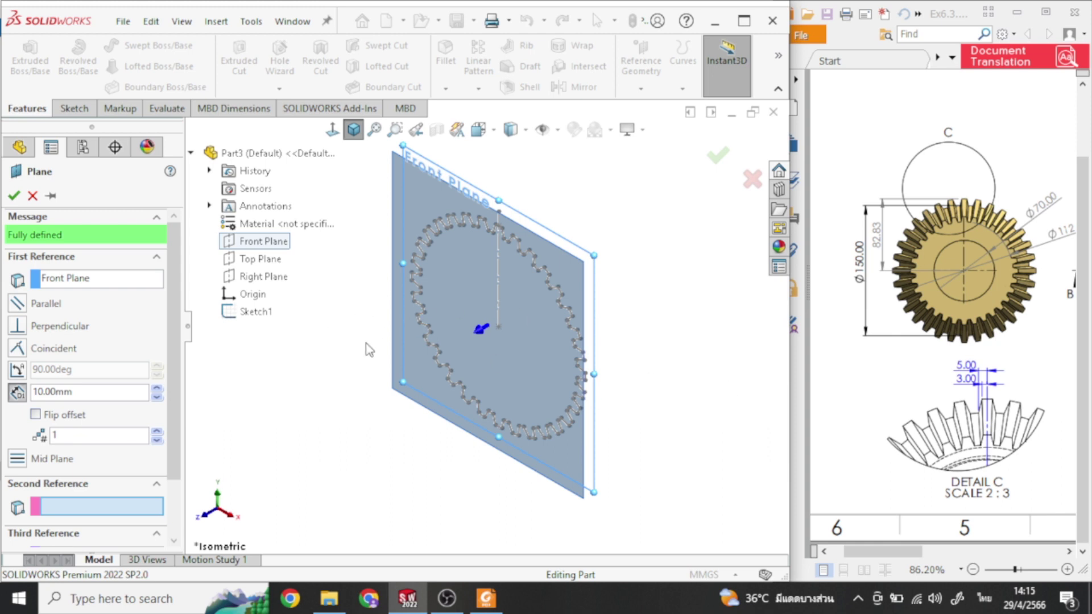
pyautogui.moveTo(1023, 341); pyautogui.dragTo(856, 360)
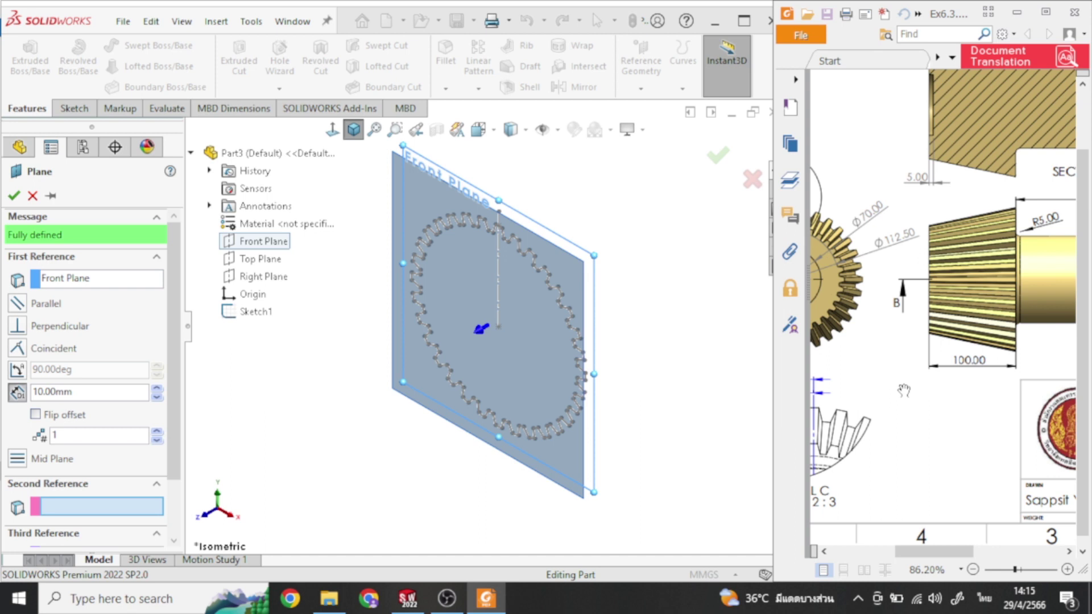
pyautogui.click(76, 390)
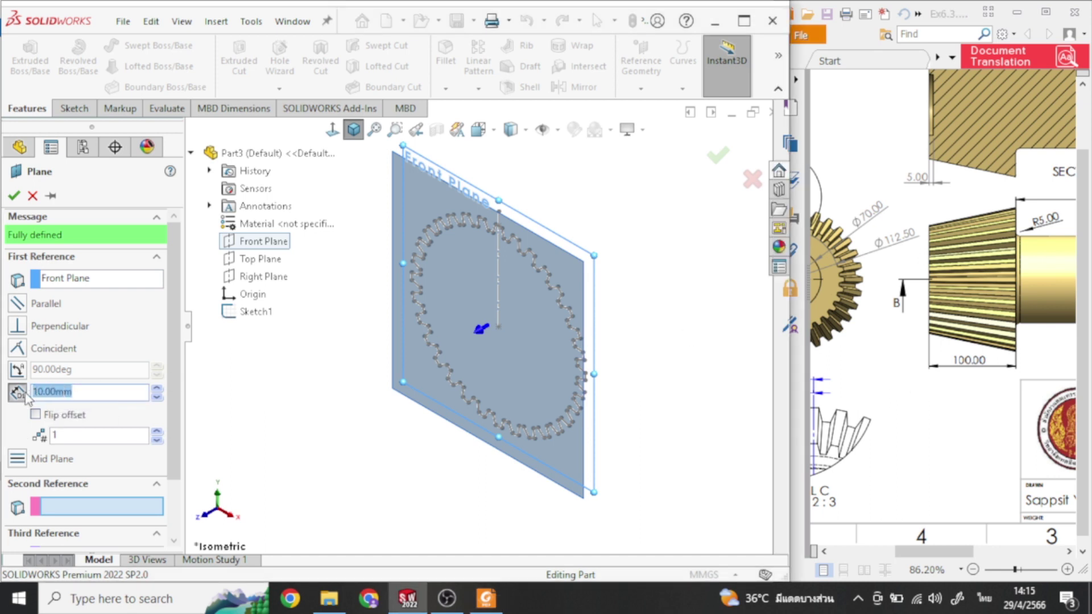
pyautogui.write('100')
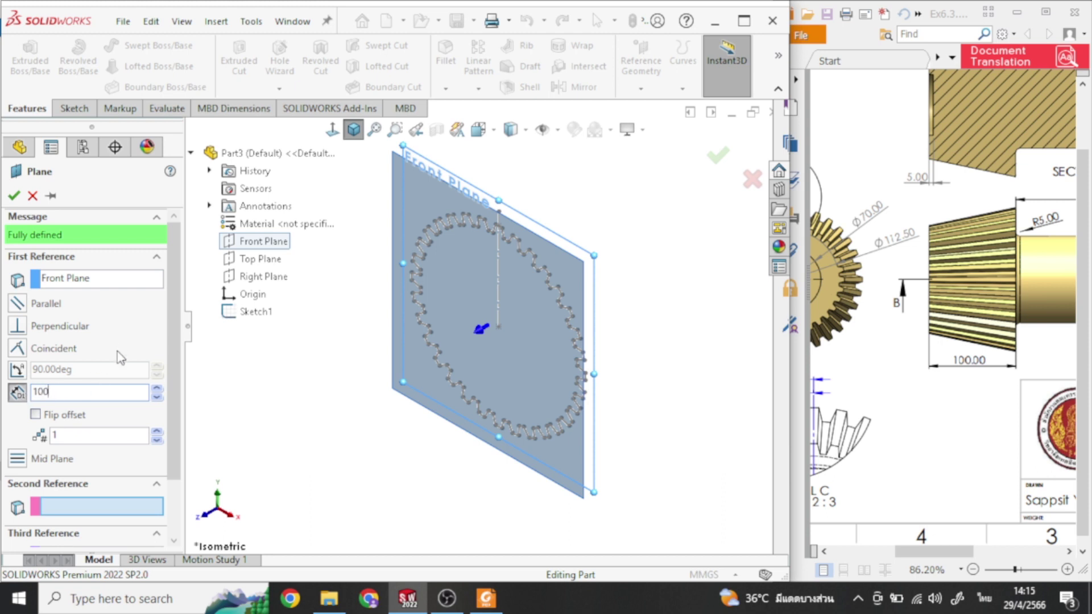
pyautogui.press('Return')
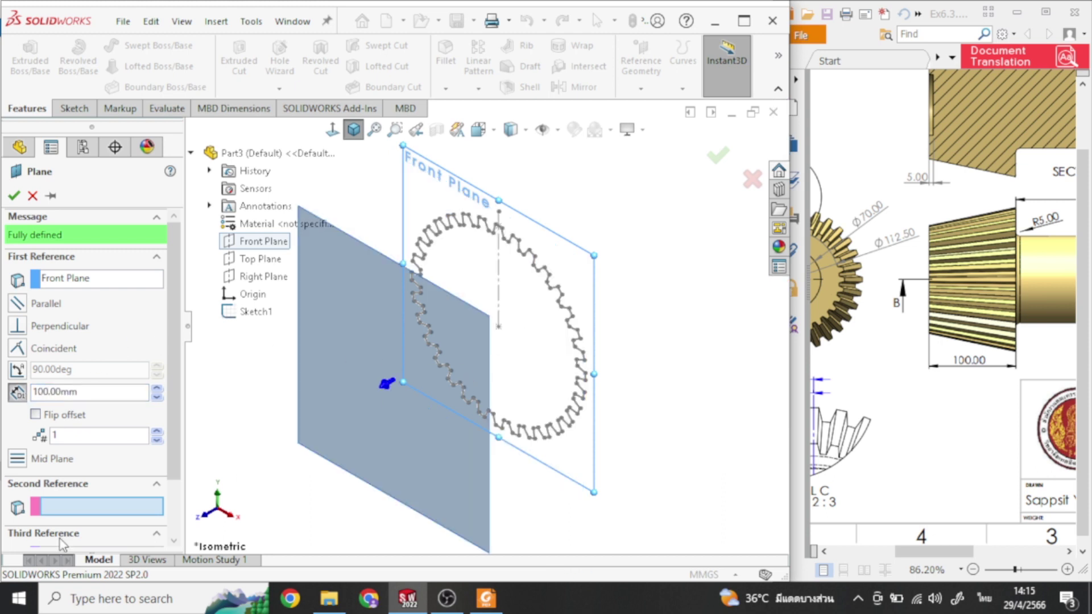
pyautogui.click(35, 415)
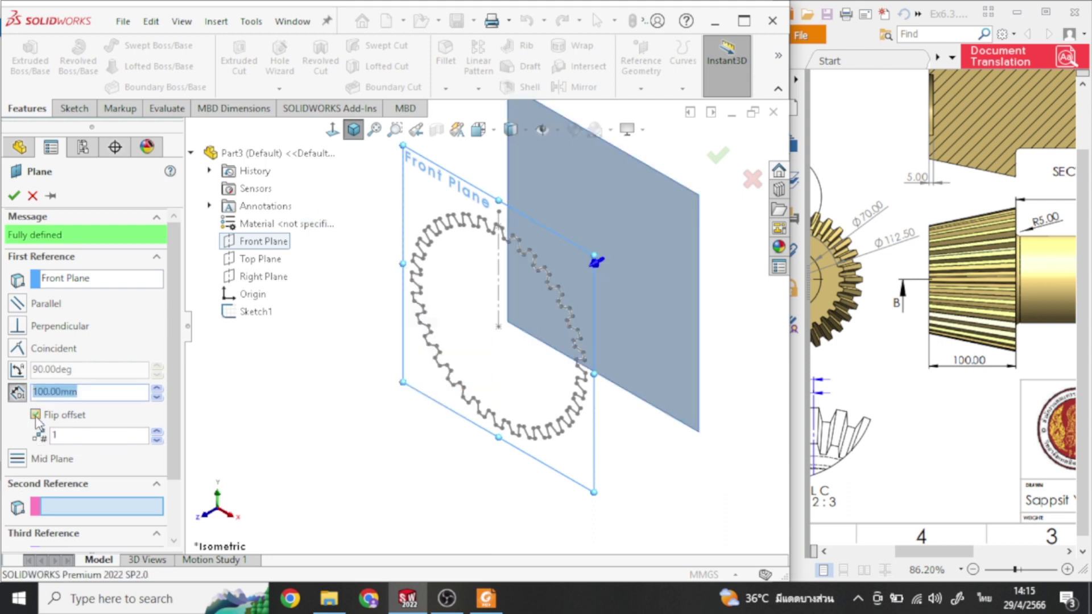
pyautogui.click(35, 415)
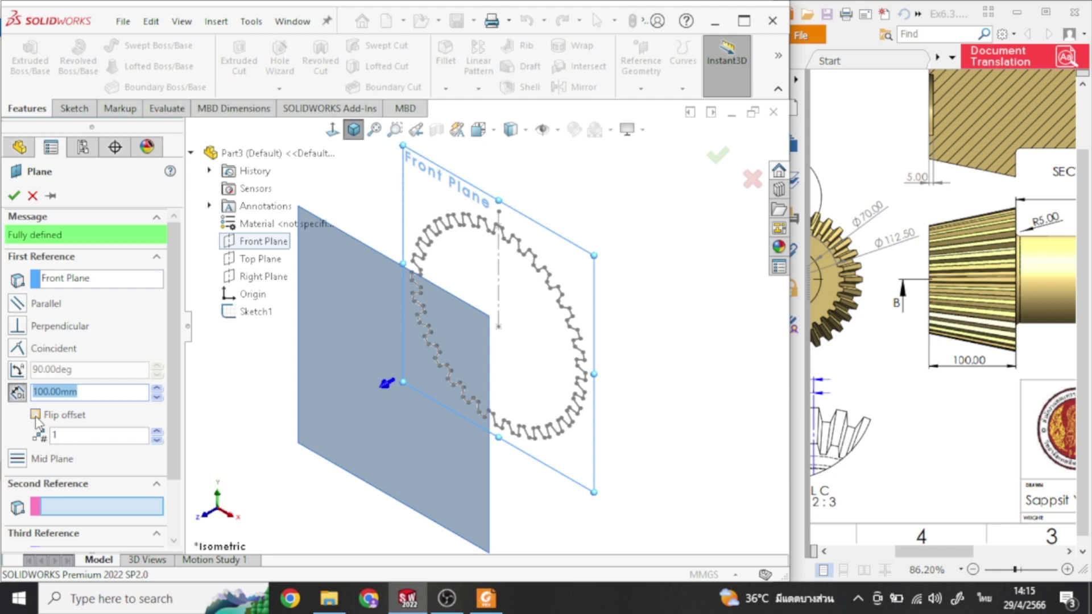
pyautogui.click(14, 195)
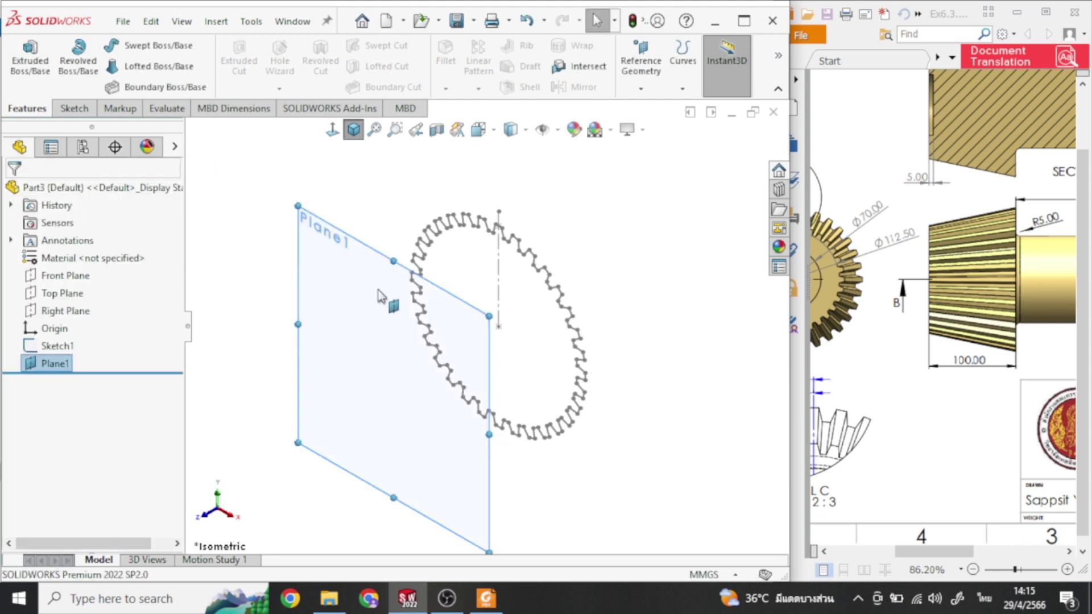
# Create Sketch4 on Plane1 holding Sketch1's 32-tooth gear outline, converted as fully defined geometry
pyautogui.click(249, 469)
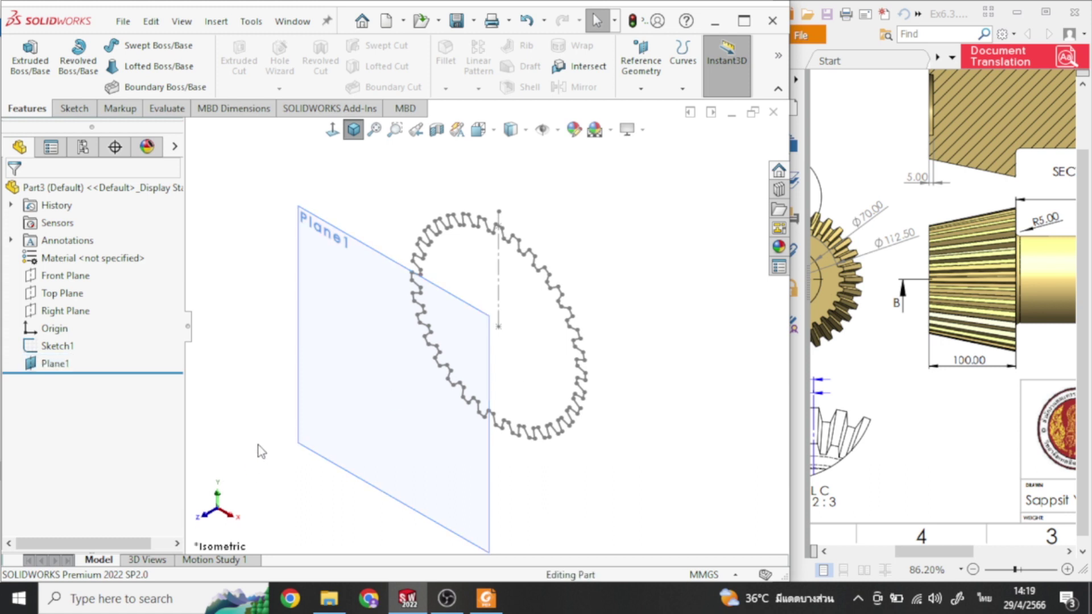
pyautogui.click(362, 391)
pyautogui.click(424, 335)
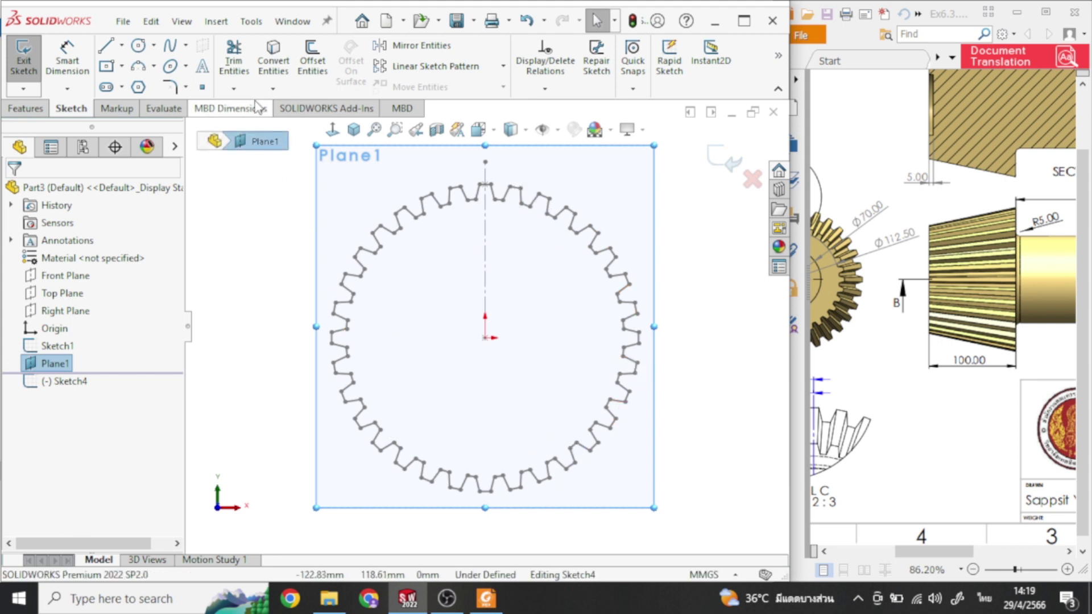
pyautogui.click(273, 64)
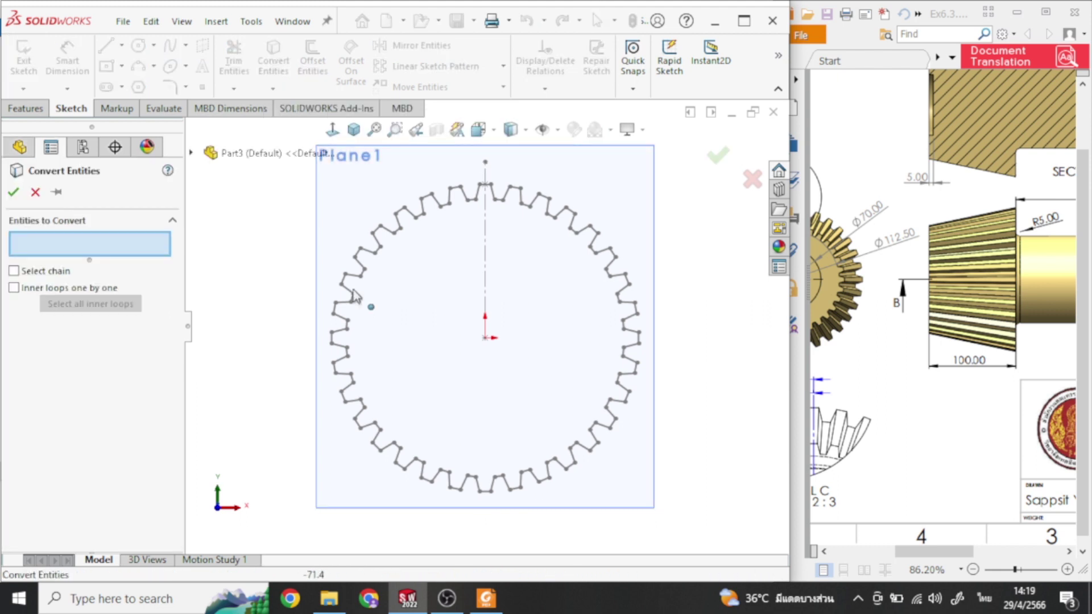
pyautogui.press('z')
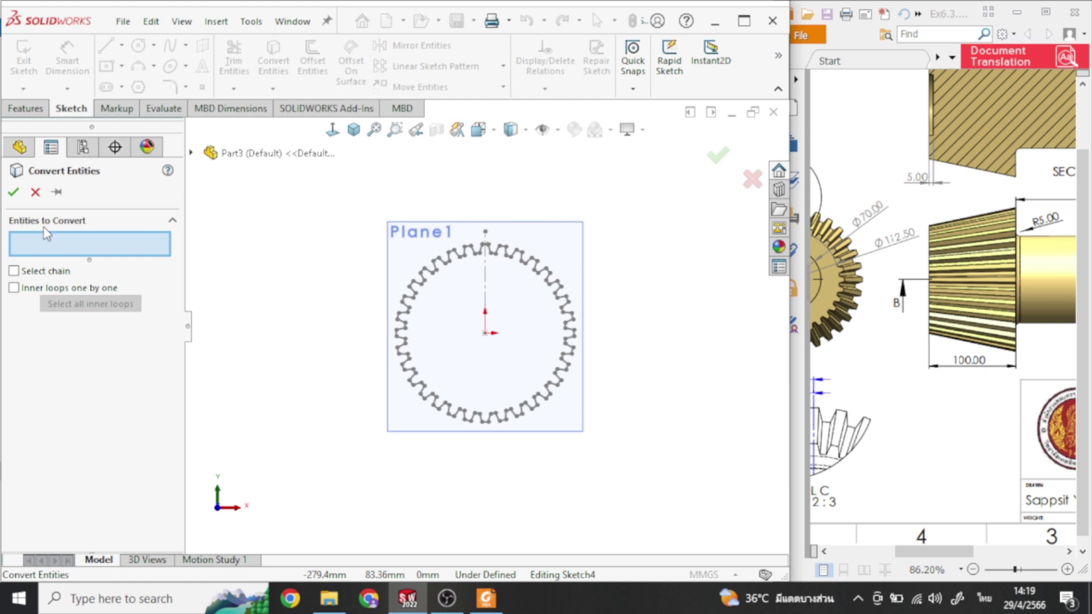
pyautogui.click(193, 153)
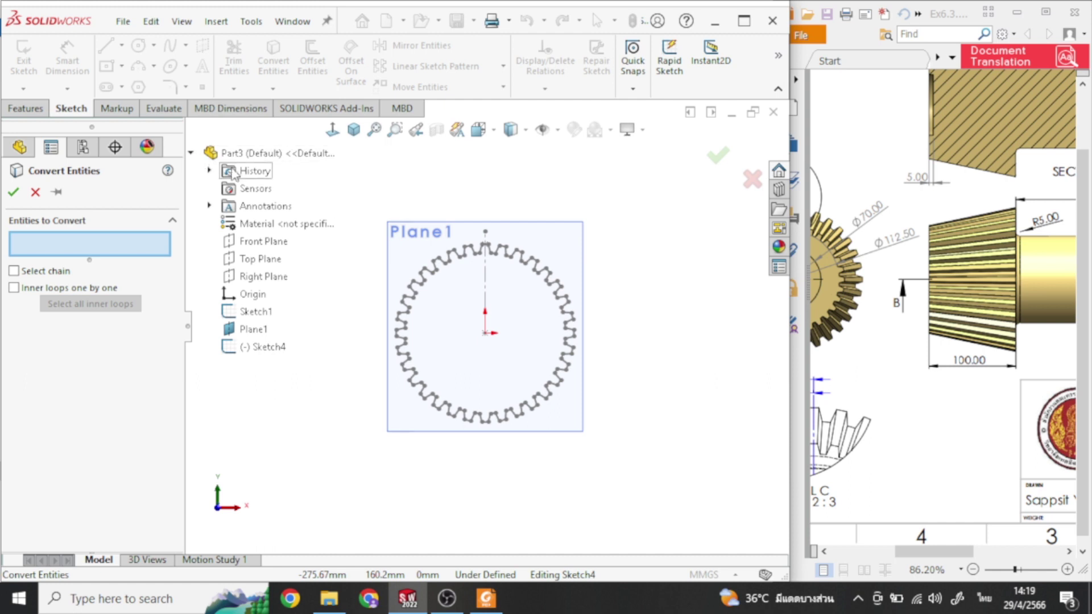
pyautogui.click(253, 322)
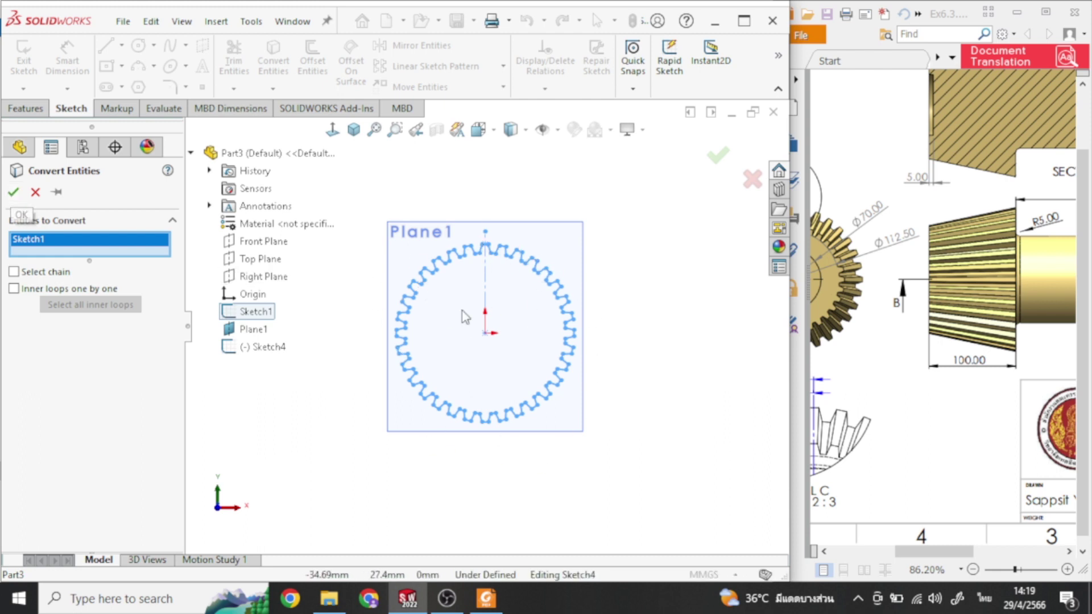
pyautogui.click(13, 192)
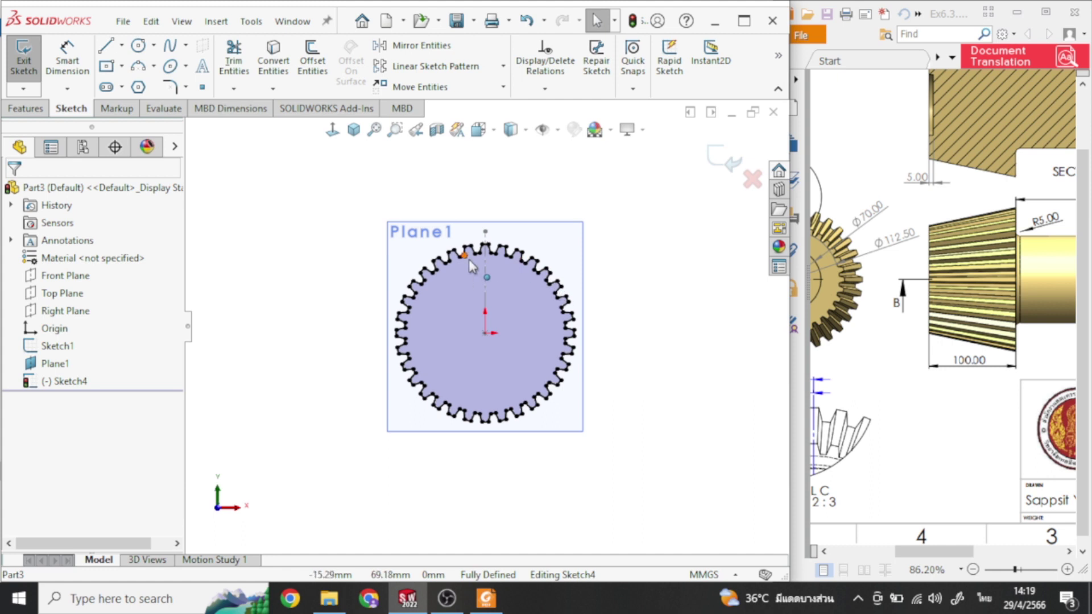
# Fit the converted gear sketch to the view and pan the drawing to the front view with Detail C
pyautogui.moveTo(652, 383)
pyautogui.mouseDown(button='middle')
pyautogui.moveTo(551, 383)
pyautogui.moveTo(651, 378)
pyautogui.mouseUp(button='middle')
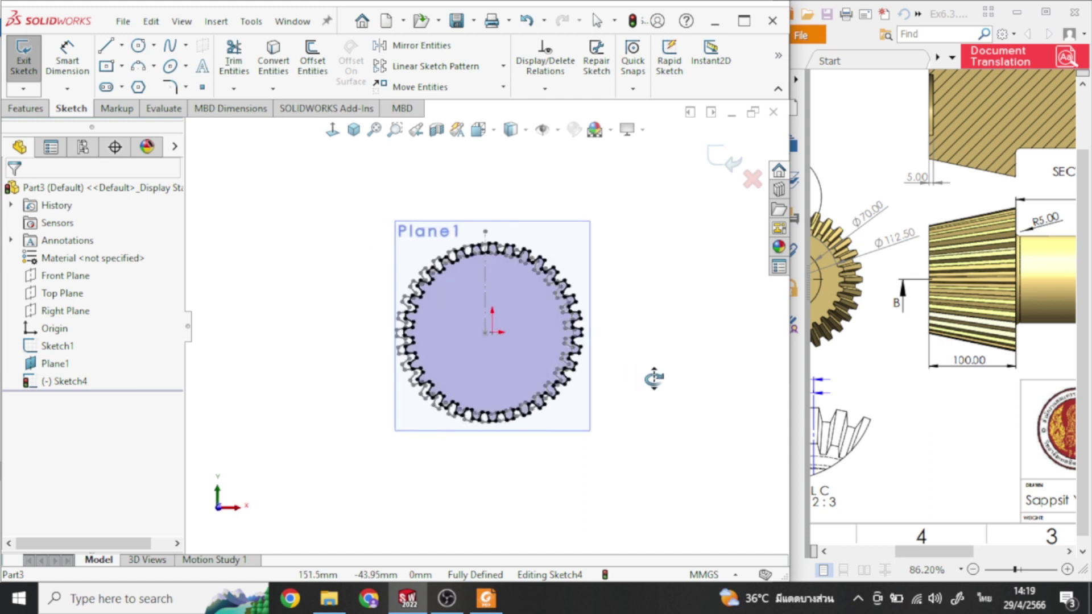
pyautogui.press('z')
pyautogui.click(333, 130)
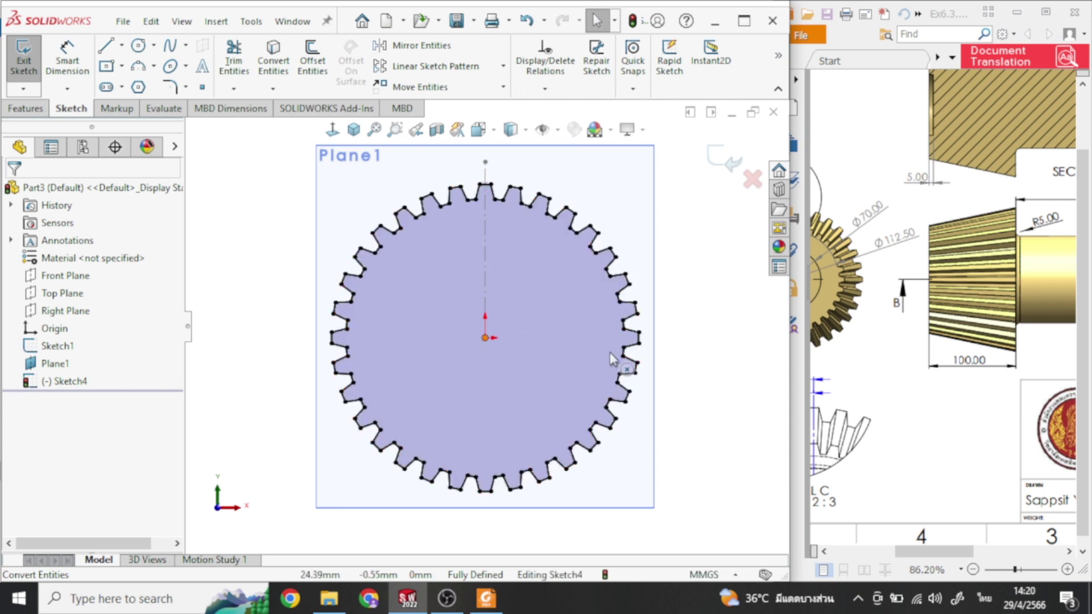
pyautogui.moveTo(888, 364); pyautogui.dragTo(1014, 361)
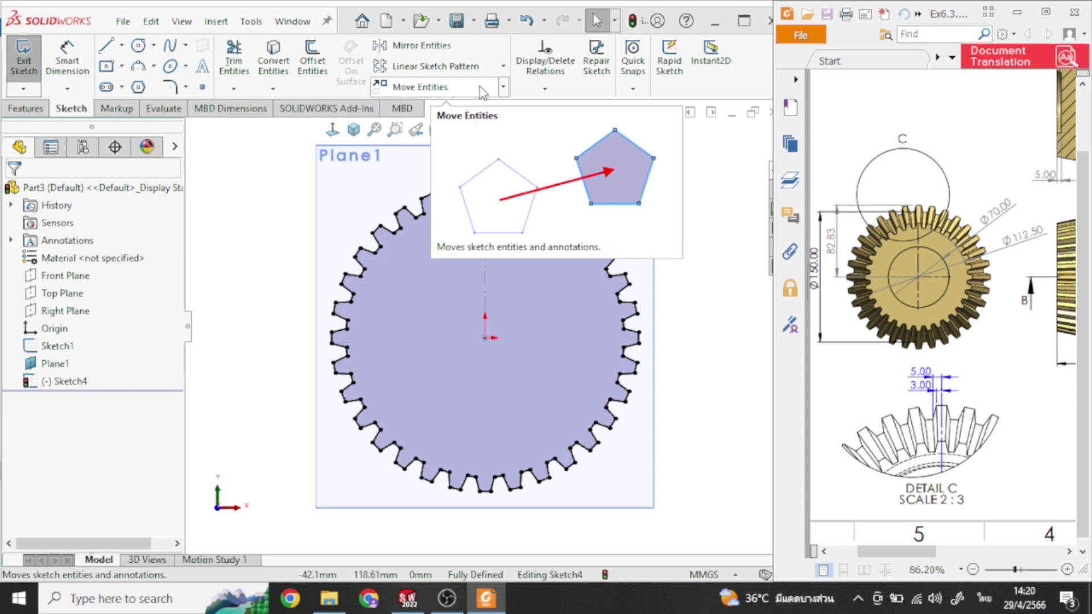
# Scale the whole converted gear profile by 0.75 about the sketch origin, without copying
pyautogui.click(504, 87)
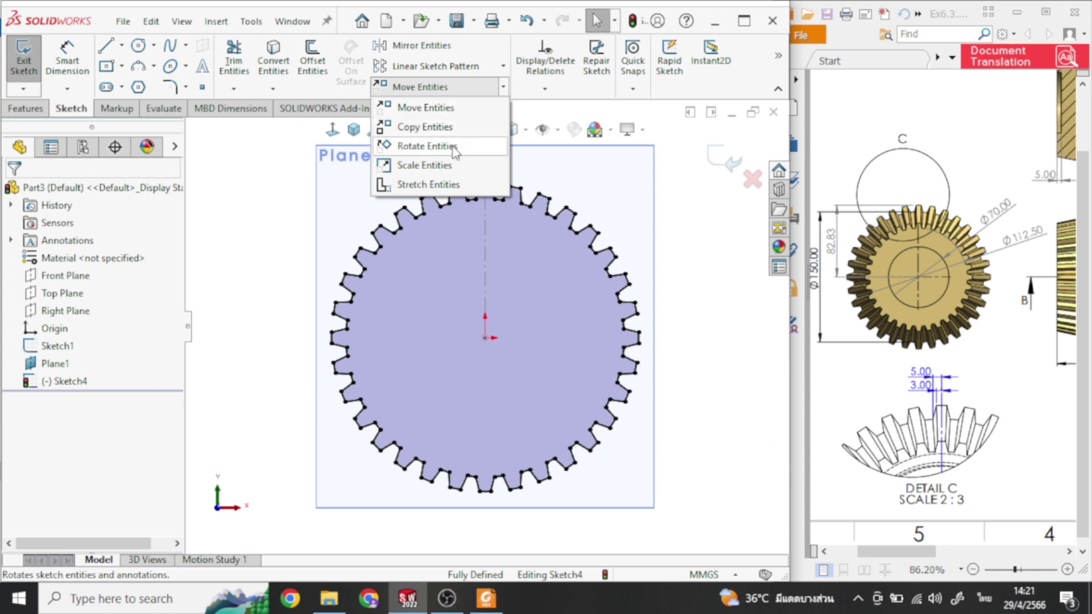
pyautogui.click(414, 166)
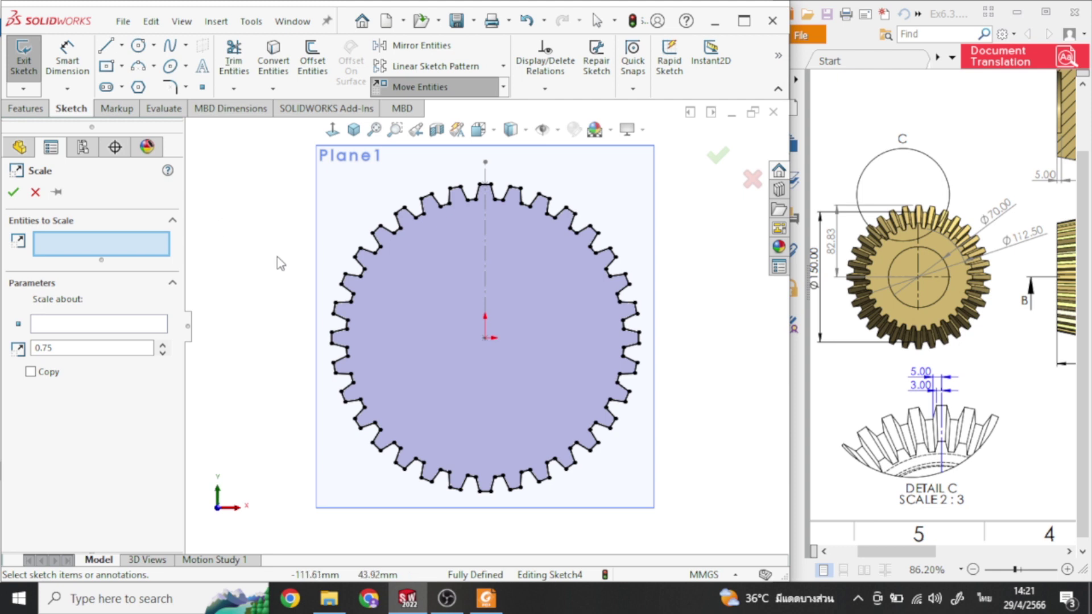
pyautogui.scroll(3, 261, 205)
pyautogui.moveTo(340, 198)
pyautogui.mouseDown()
pyautogui.moveTo(455, 508)
pyautogui.moveTo(560, 185)
pyautogui.mouseUp()
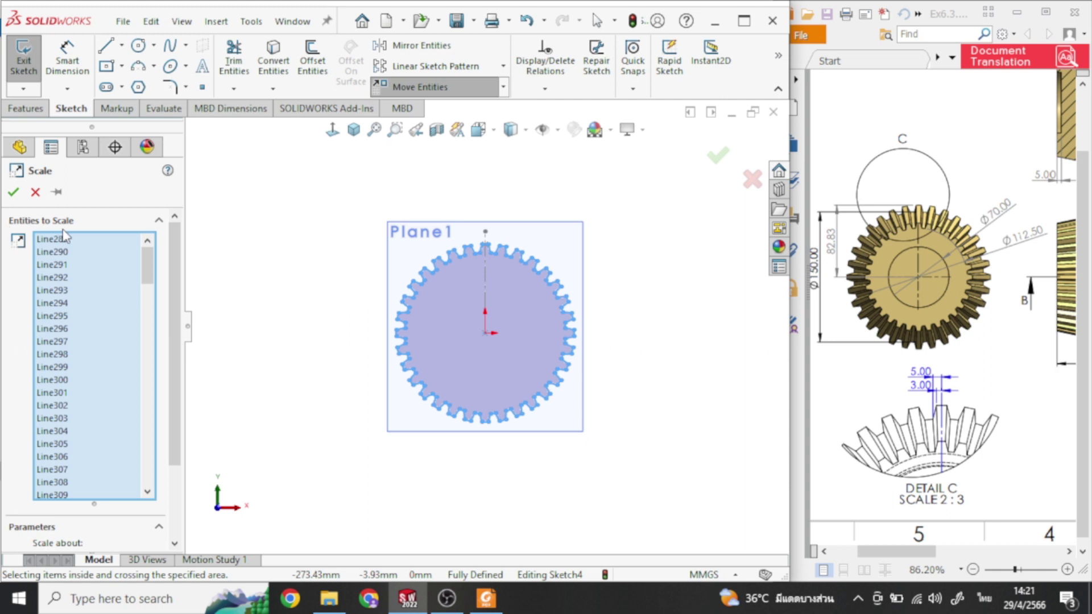
pyautogui.moveTo(143, 277); pyautogui.dragTo(146, 470)
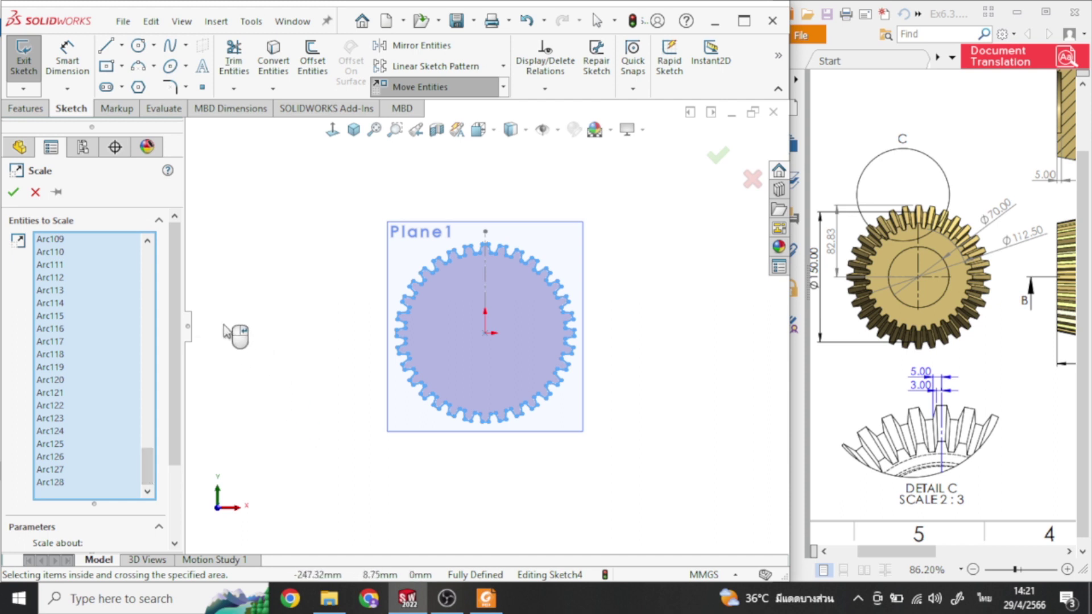
pyautogui.moveTo(178, 319); pyautogui.dragTo(172, 452)
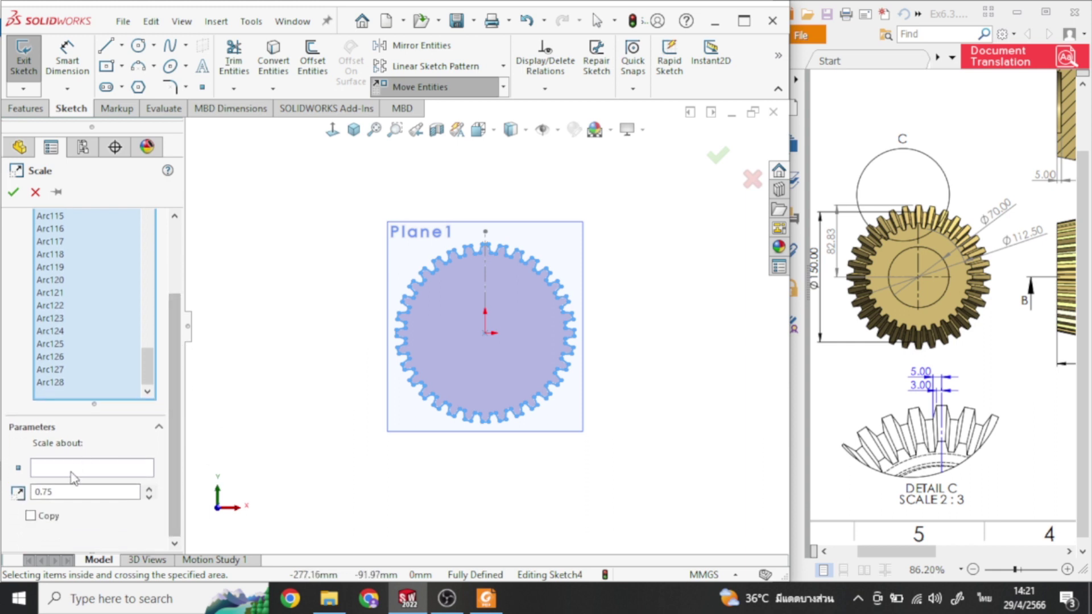
pyautogui.click(90, 471)
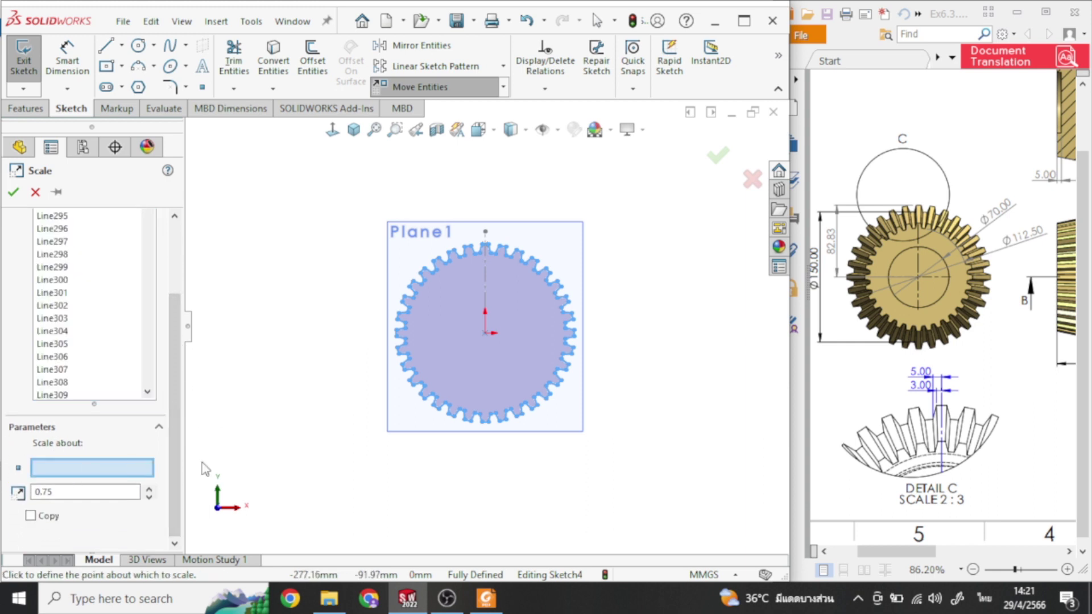
pyautogui.click(485, 333)
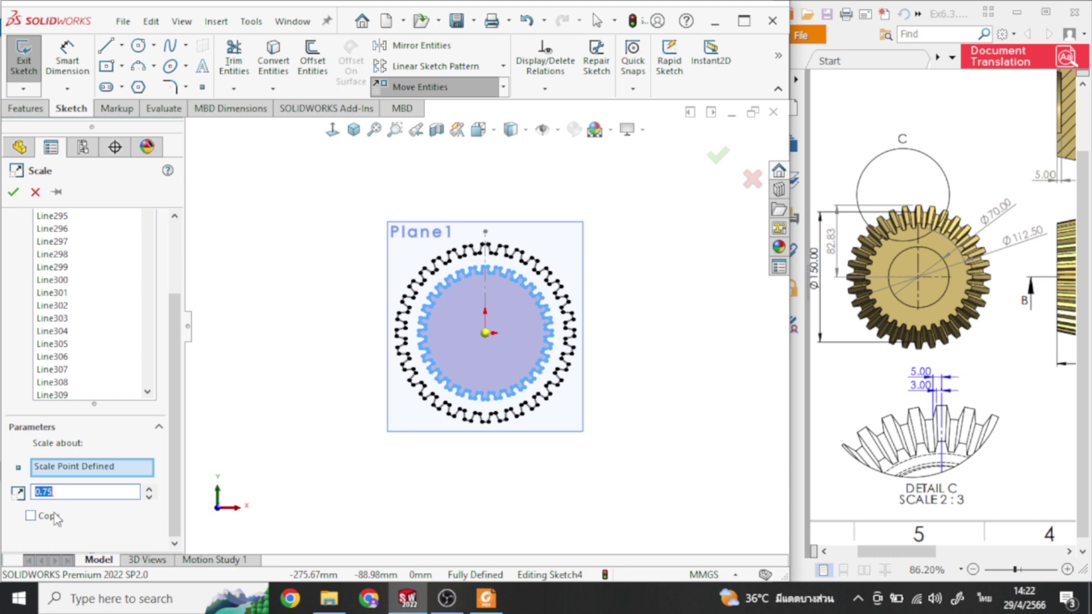
pyautogui.click(14, 192)
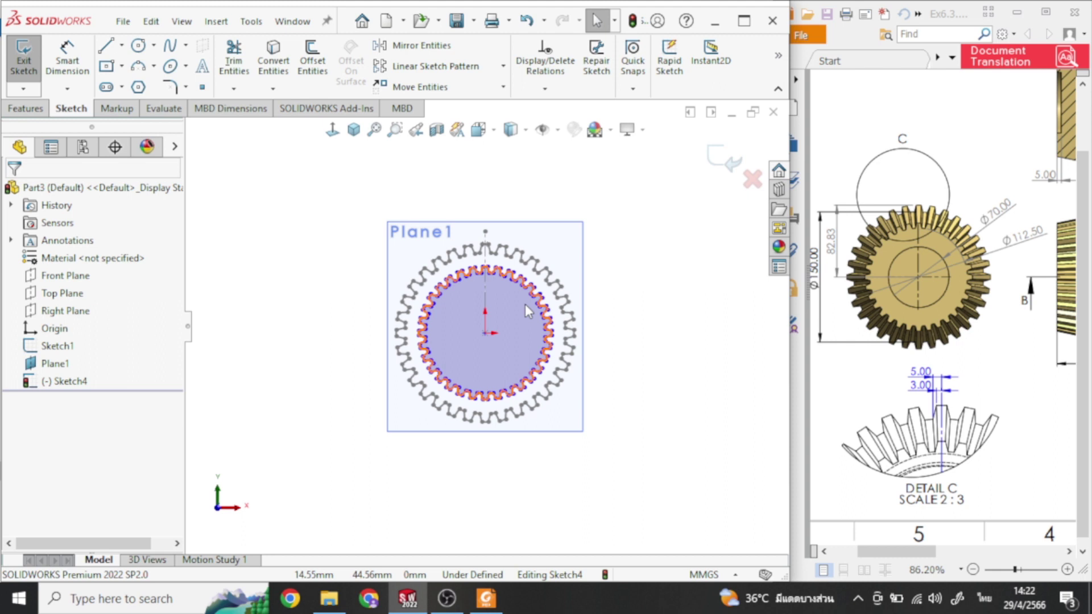
# Exit Sketch4 with the scaled profile and begin a Lofted Boss/Base feature
pyautogui.moveTo(644, 383)
pyautogui.mouseDown(button='middle')
pyautogui.moveTo(584, 386)
pyautogui.moveTo(699, 381)
pyautogui.moveTo(568, 405)
pyautogui.moveTo(611, 402)
pyautogui.mouseUp(button='middle')
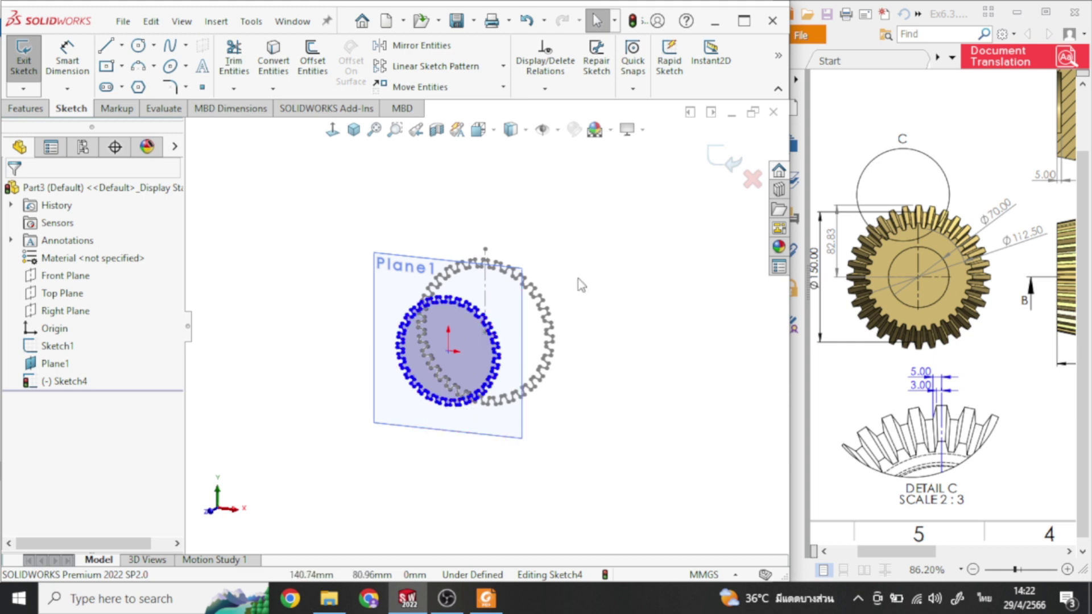
pyautogui.click(719, 162)
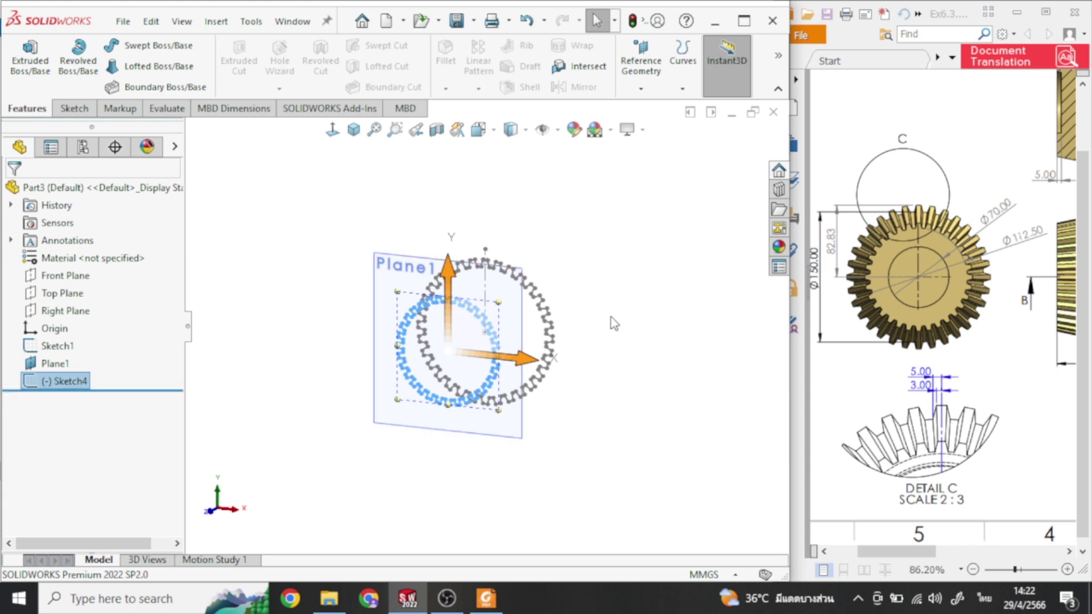
pyautogui.click(603, 290)
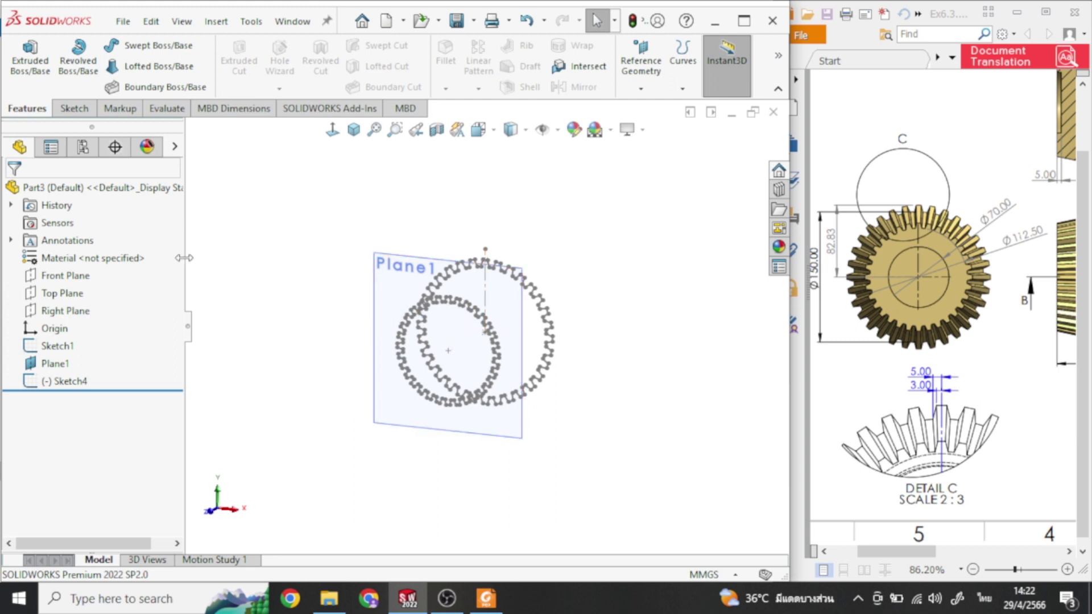
pyautogui.click(149, 67)
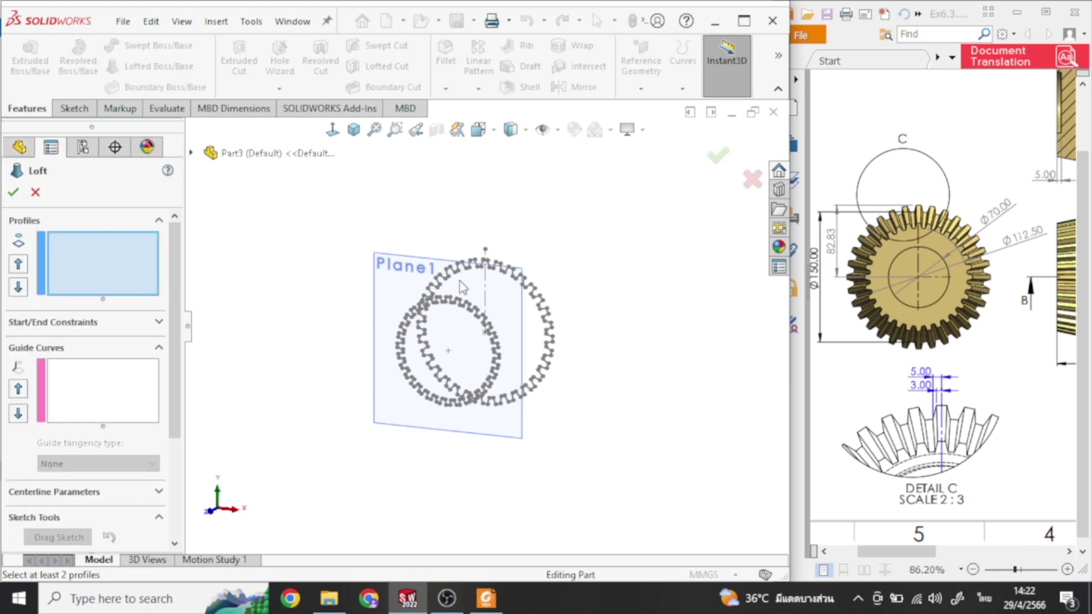
# Loft Loft1 from Sketch1's full-size gear outline to Sketch4's scaled outline, with preview shown
pyautogui.scroll(-2, 503, 309)
pyautogui.scroll(-2, 509, 307)
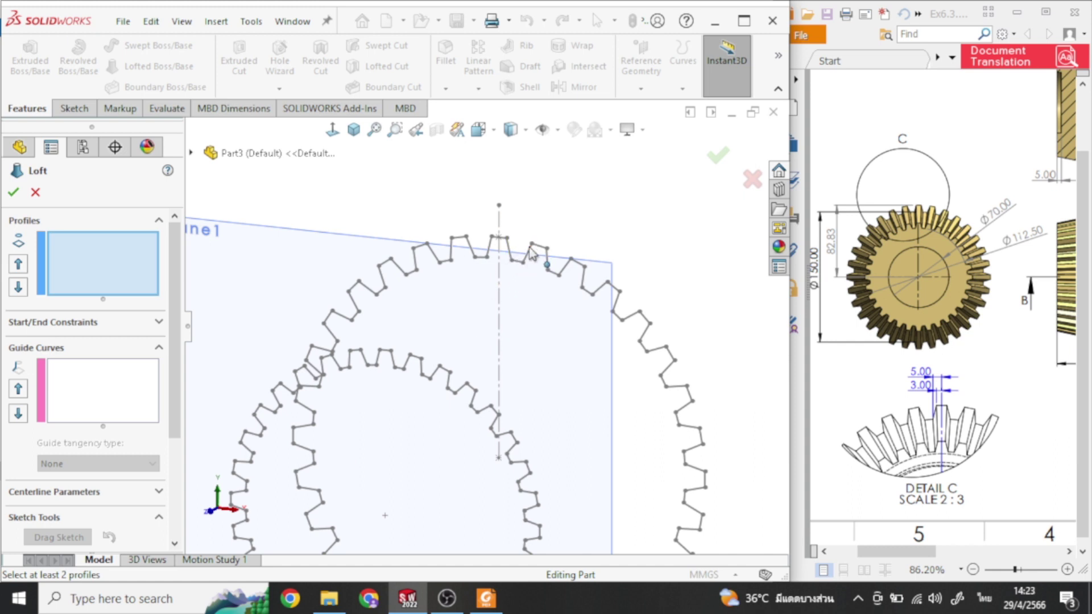
pyautogui.click(530, 246)
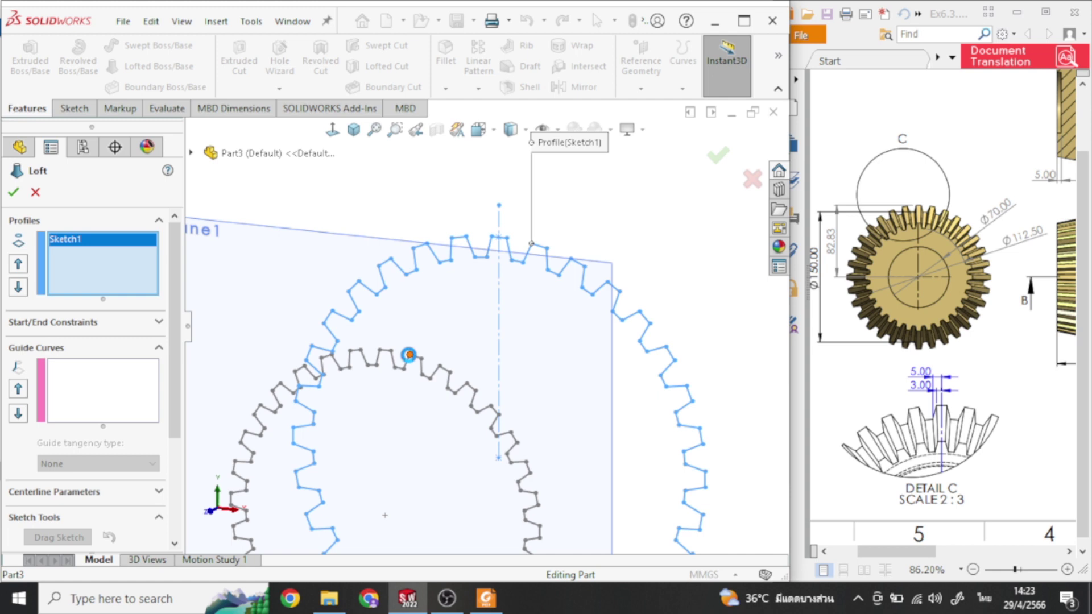
pyautogui.click(409, 355)
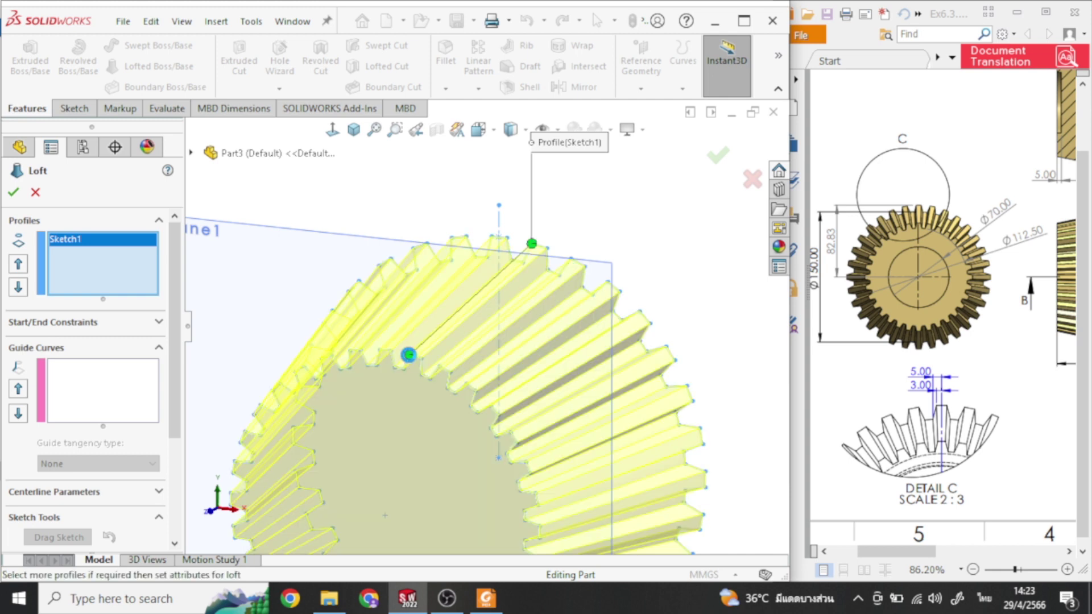
pyautogui.scroll(3, 481, 325)
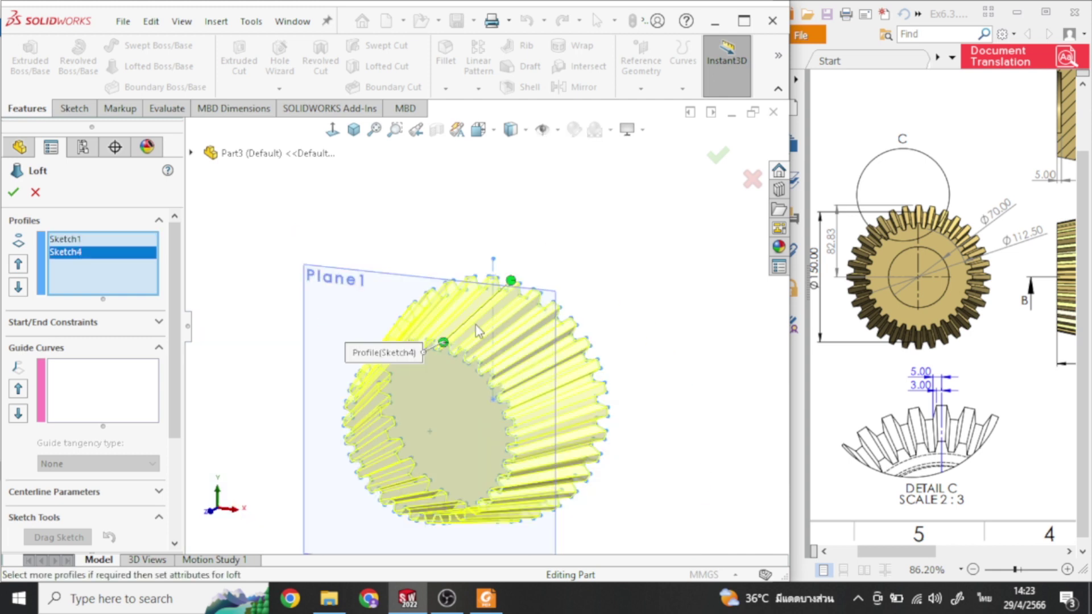
pyautogui.scroll(-1, 504, 364)
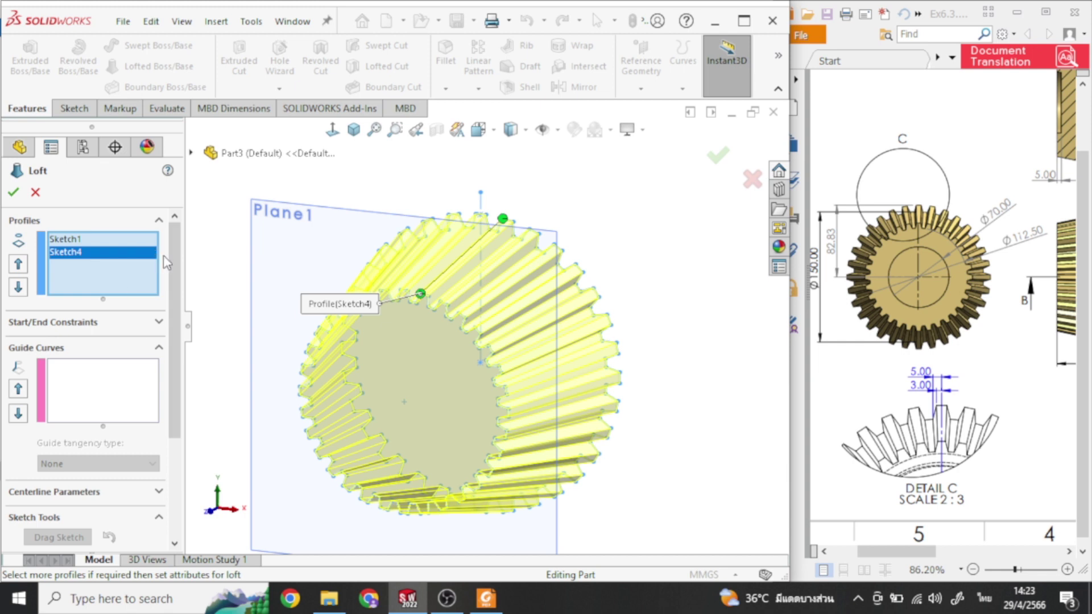
pyautogui.moveTo(172, 262)
pyautogui.mouseDown()
pyautogui.moveTo(171, 296)
pyautogui.moveTo(174, 260)
pyautogui.mouseUp()
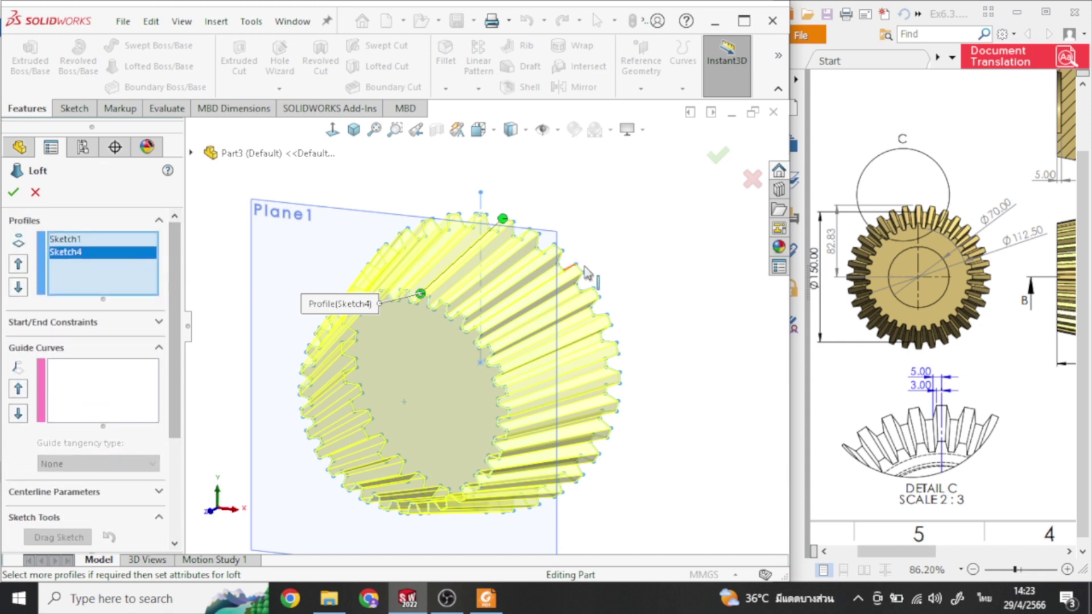
pyautogui.moveTo(175, 316); pyautogui.dragTo(169, 435)
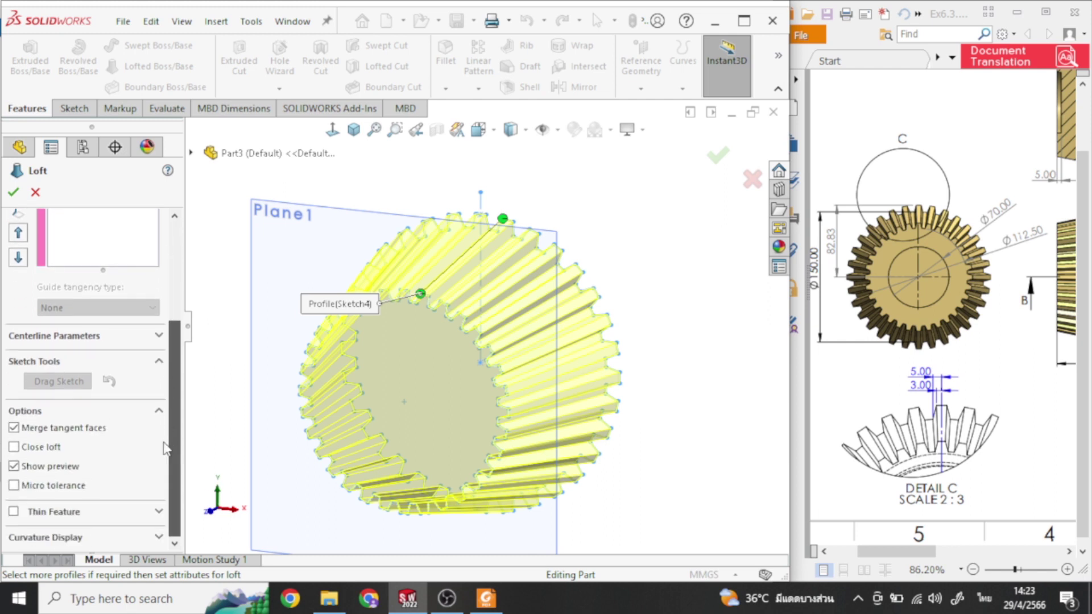
pyautogui.click(15, 466)
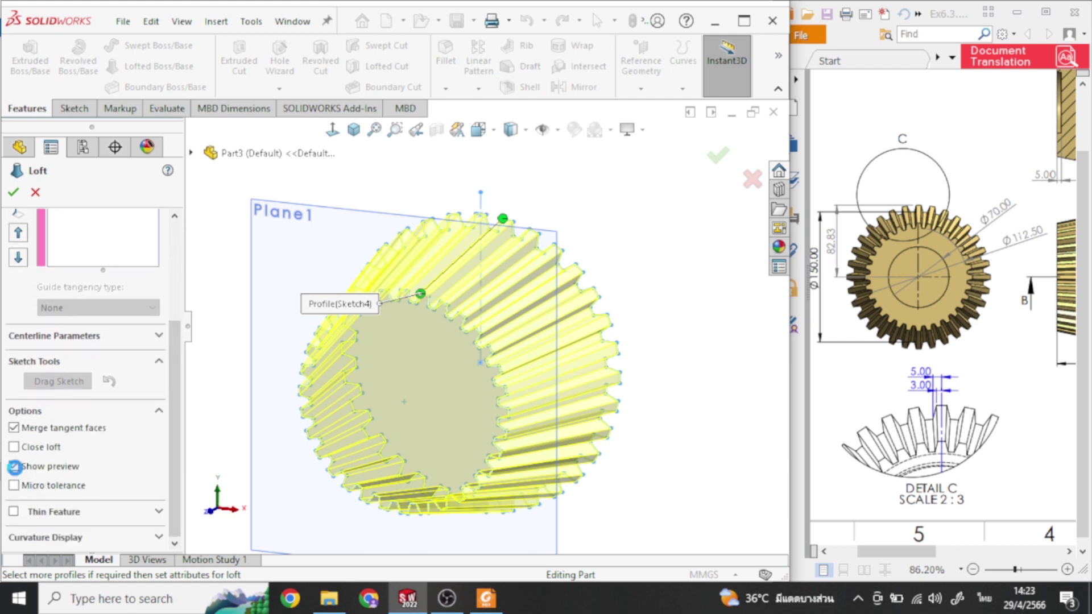
pyautogui.click(14, 466)
pyautogui.scroll(3, 177, 407)
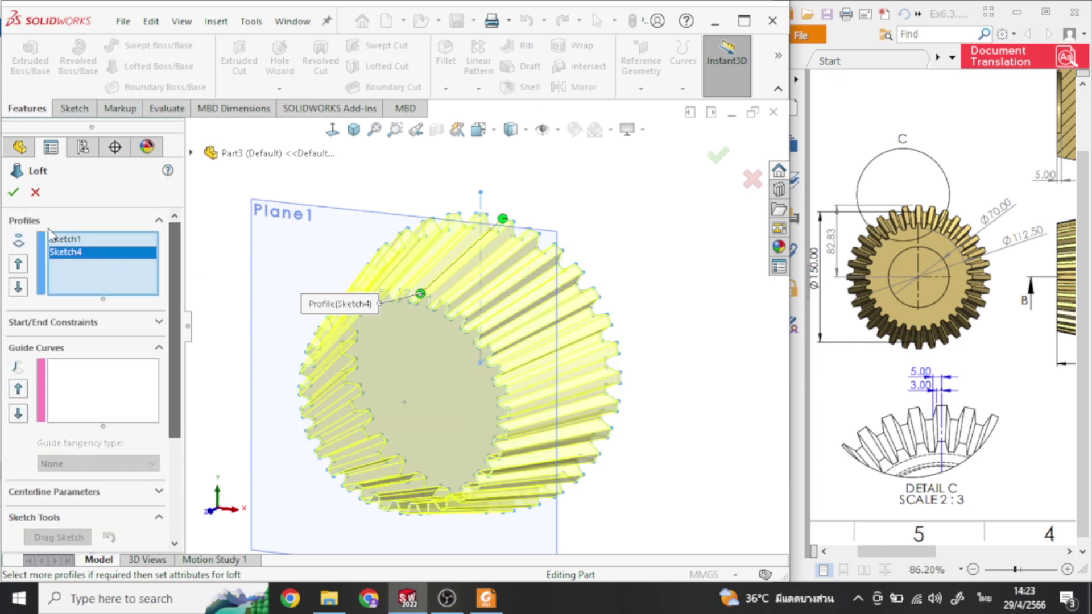
pyautogui.click(13, 192)
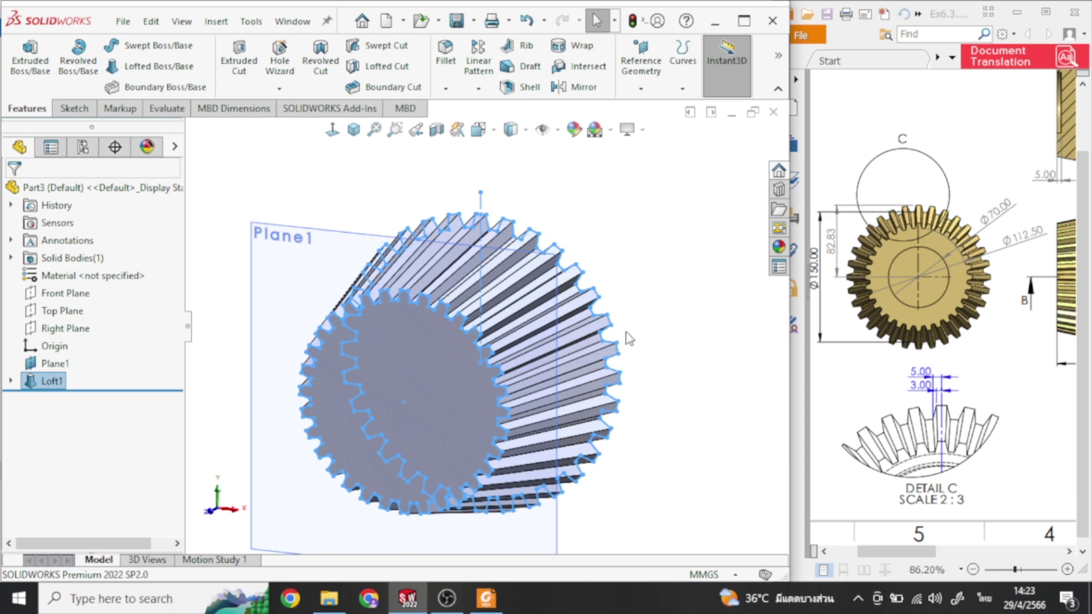
# Hide Plane1 so only the gear body shows, and select the gear's front face
pyautogui.click(669, 316)
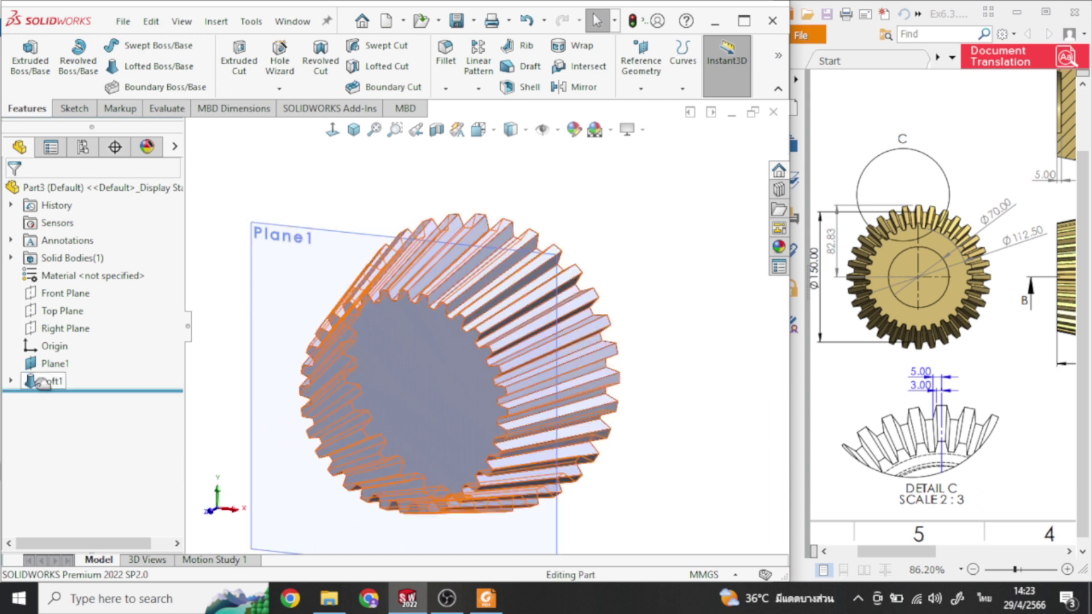
pyautogui.click(54, 367)
pyautogui.click(88, 346)
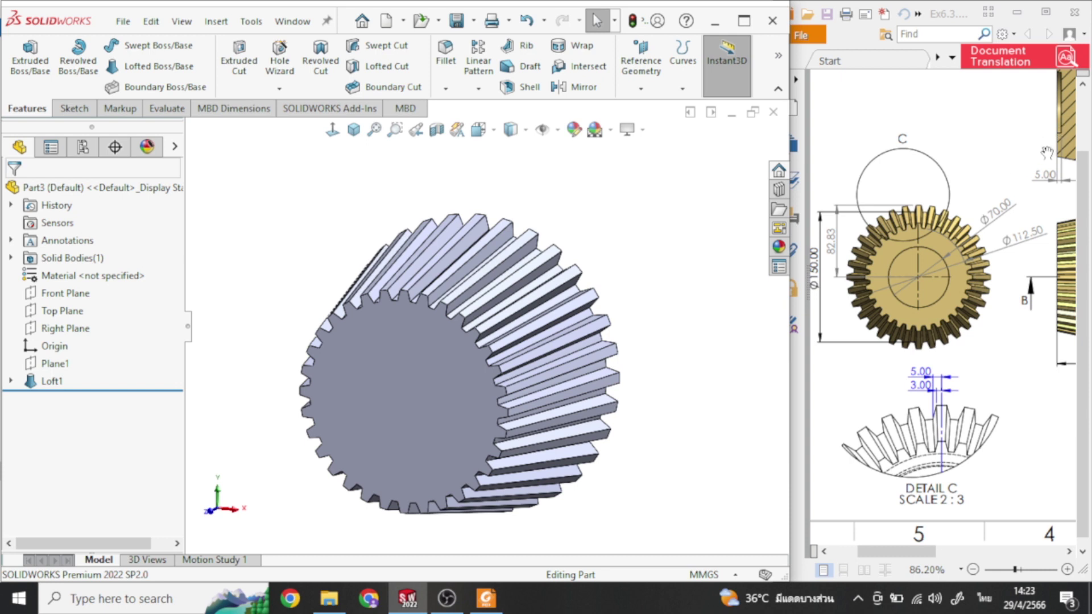
pyautogui.moveTo(1045, 152); pyautogui.dragTo(997, 194)
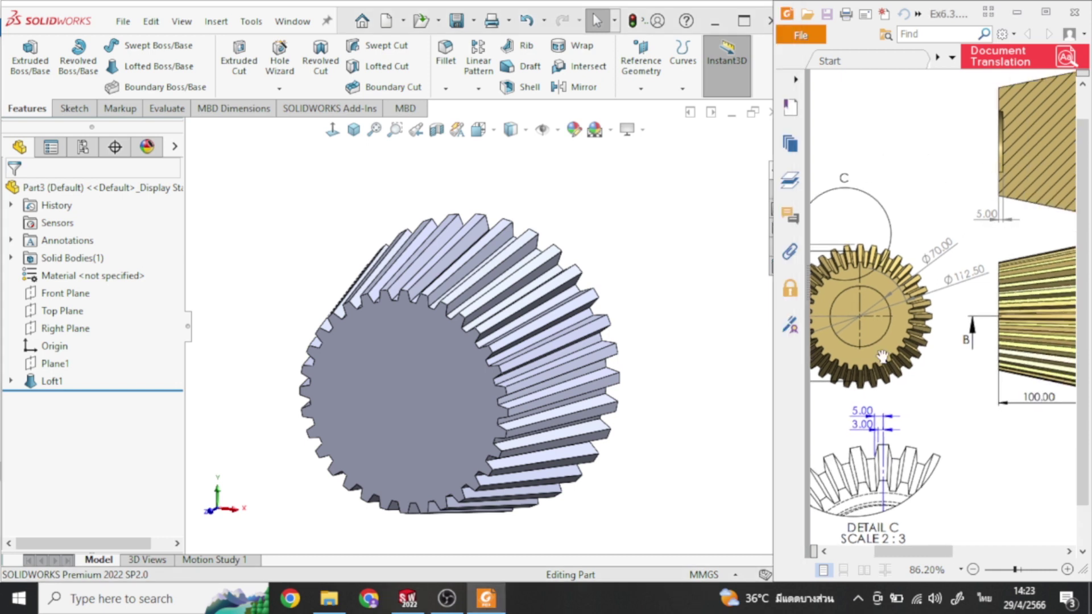
pyautogui.click(408, 391)
# Sketch a Ø70 mm circle at the origin on the front face, then exit to isometric view
pyautogui.click(487, 351)
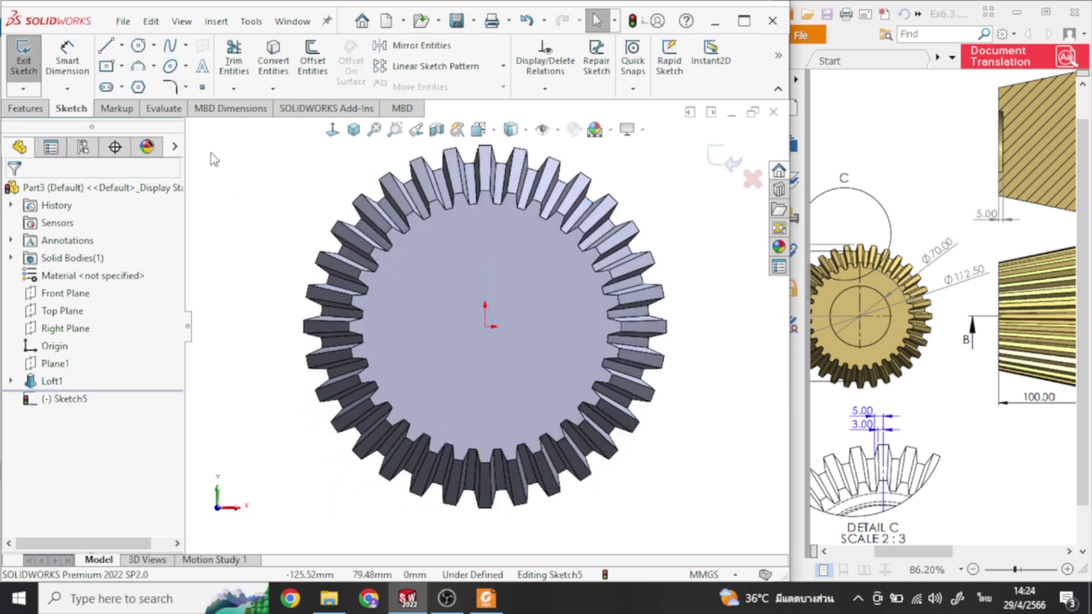
pyautogui.click(139, 45)
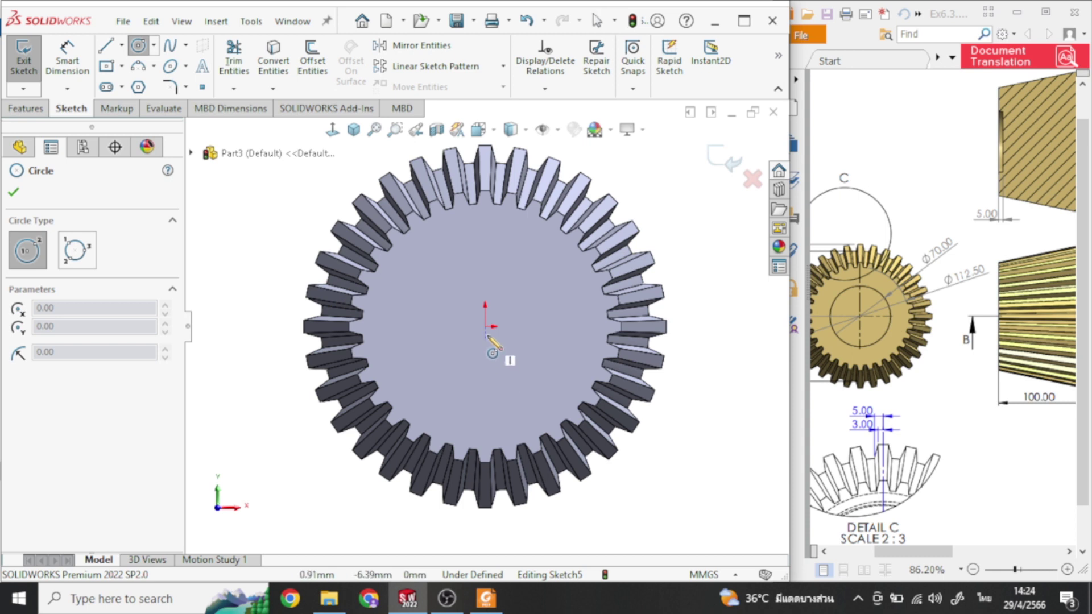
pyautogui.click(486, 328)
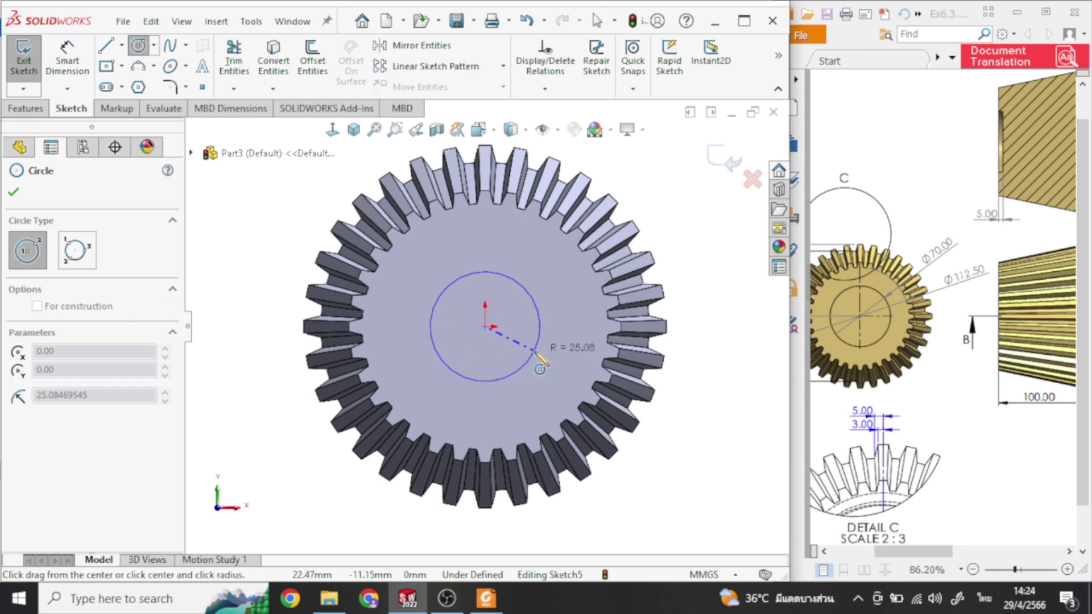
pyautogui.click(539, 362)
pyautogui.rightClick(689, 268)
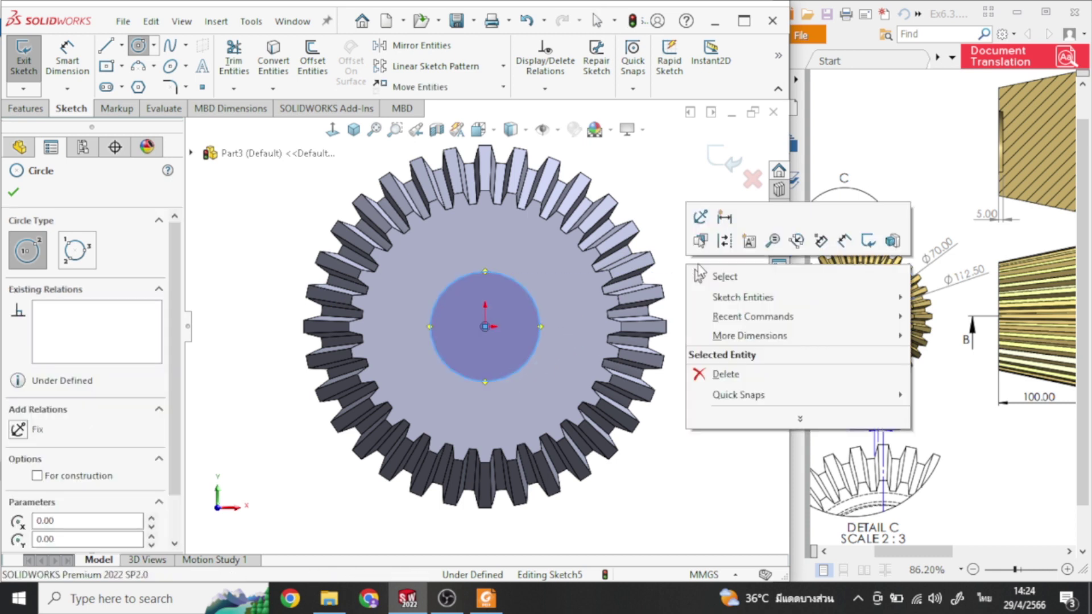
pyautogui.click(844, 241)
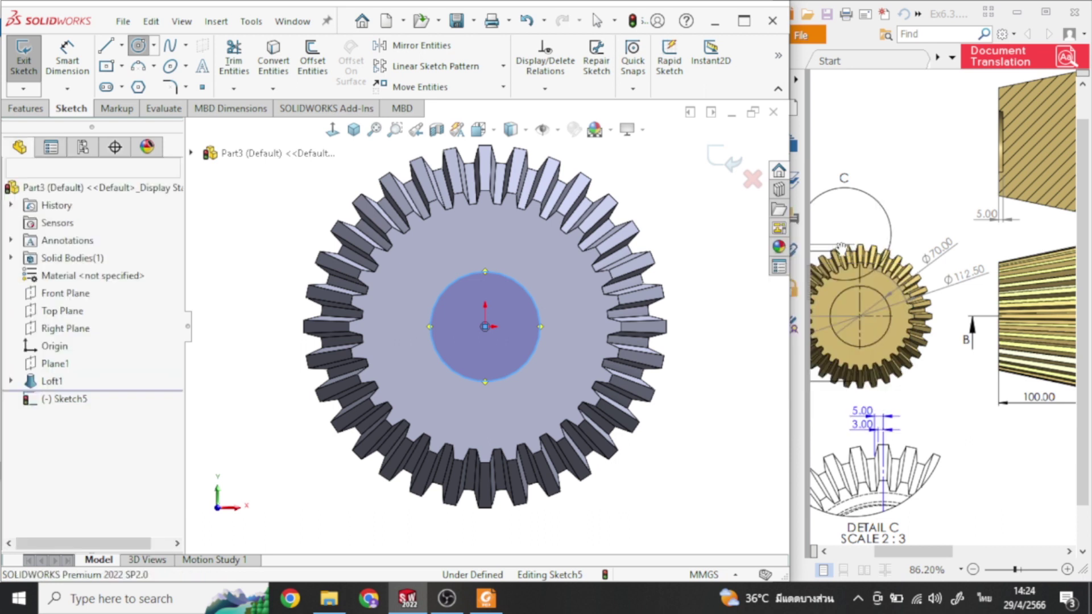
pyautogui.click(539, 323)
pyautogui.click(713, 319)
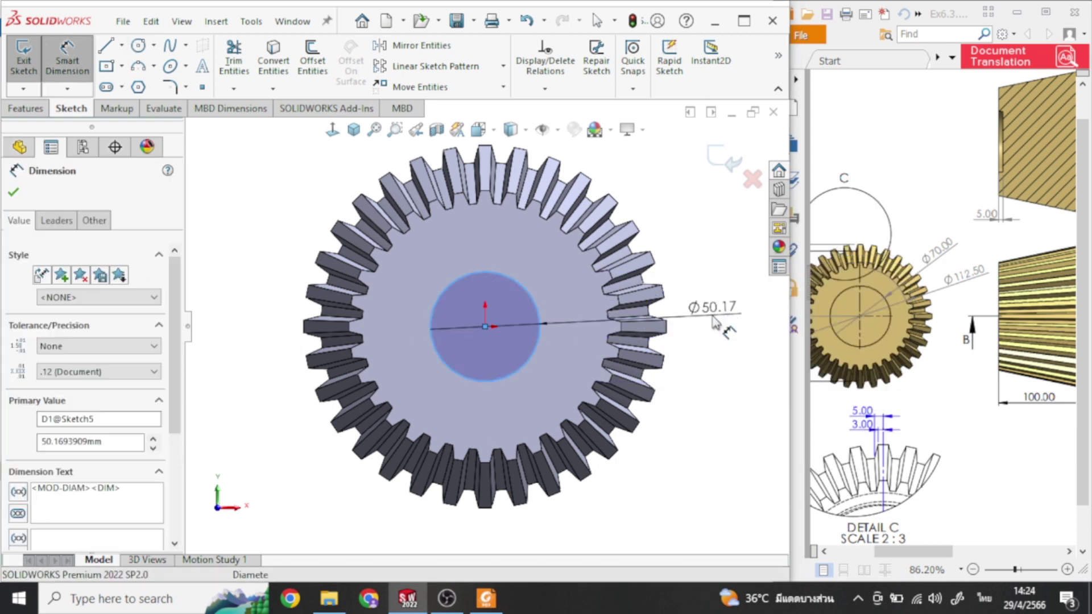
pyautogui.write('70')
pyautogui.press('Return')
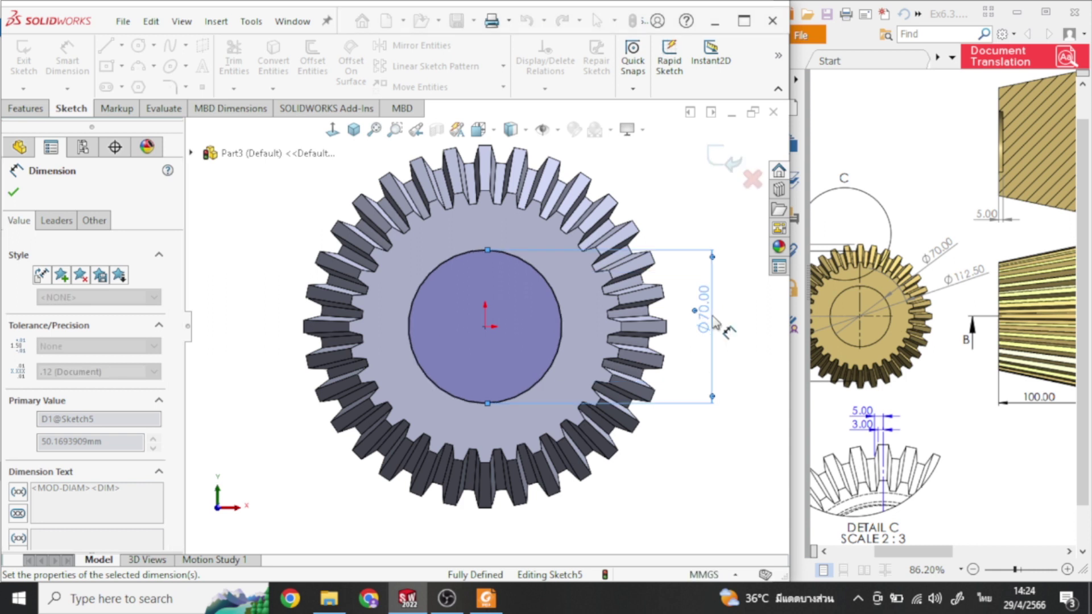
pyautogui.click(721, 159)
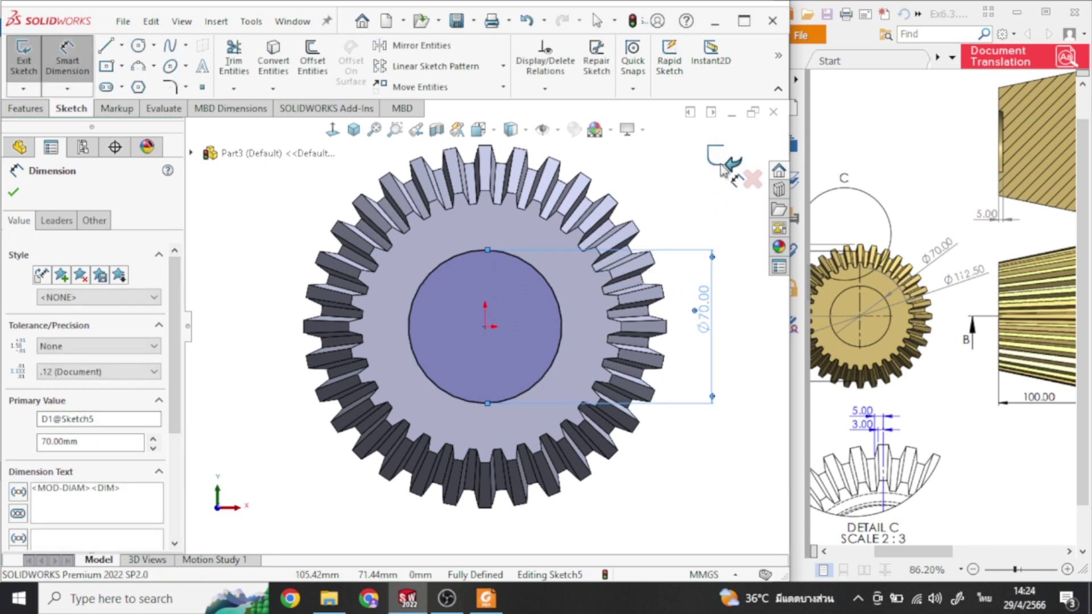
pyautogui.click(353, 129)
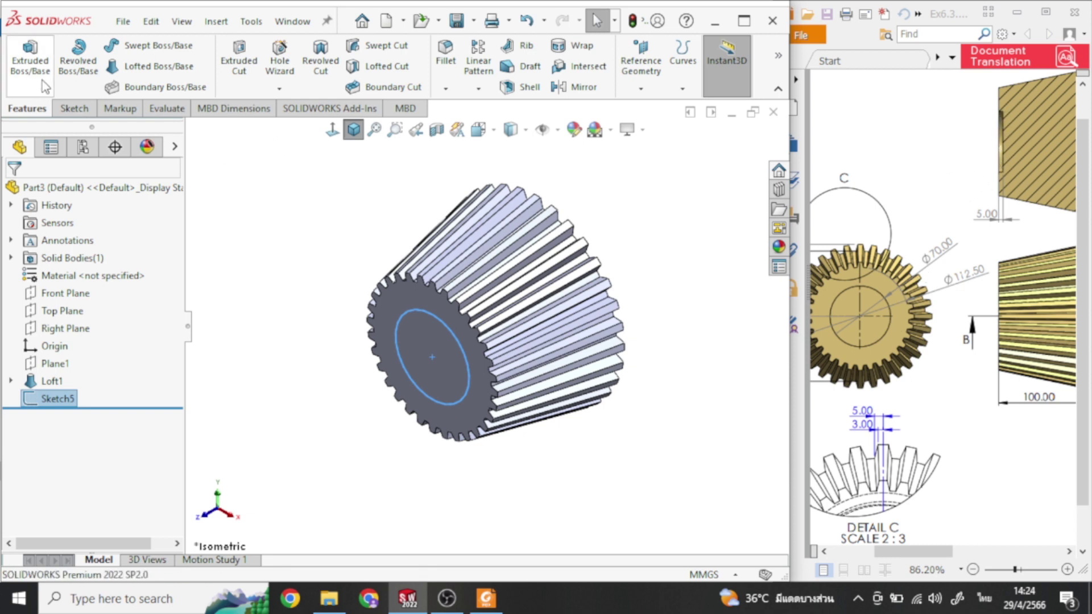
# Cut the Ø70 circle 5 mm deep as a Blind extruded cut, then pan the drawing to section B-B
pyautogui.click(240, 64)
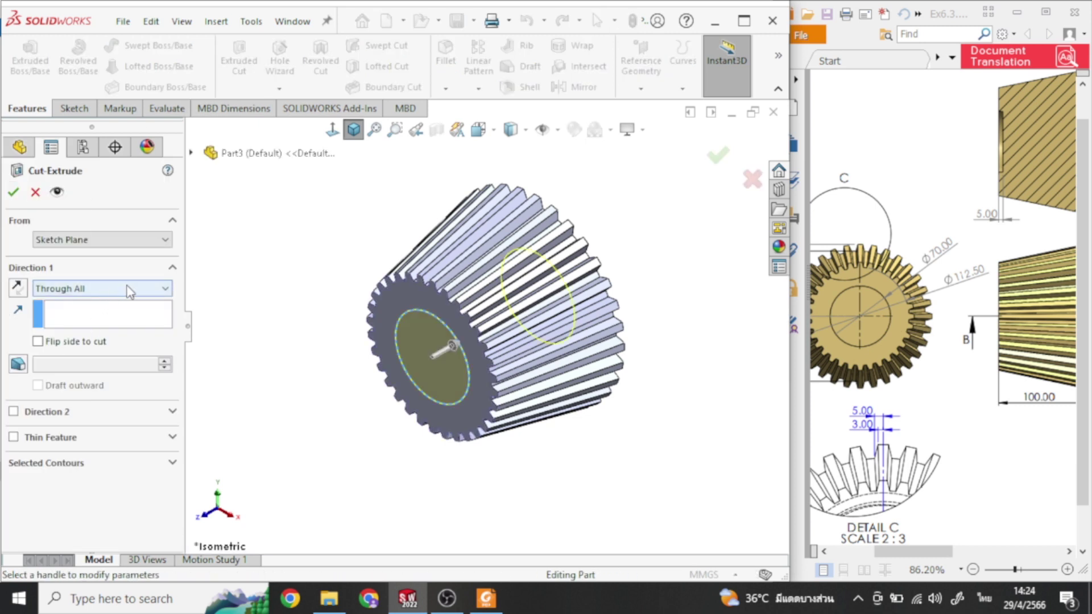
pyautogui.click(131, 290)
pyautogui.click(101, 301)
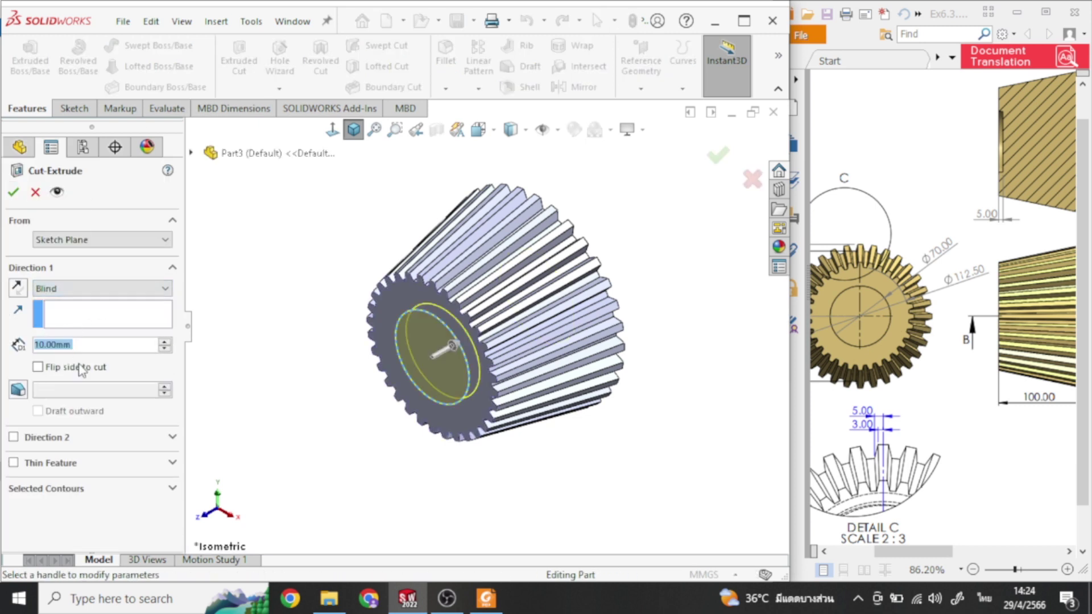
pyautogui.write('5')
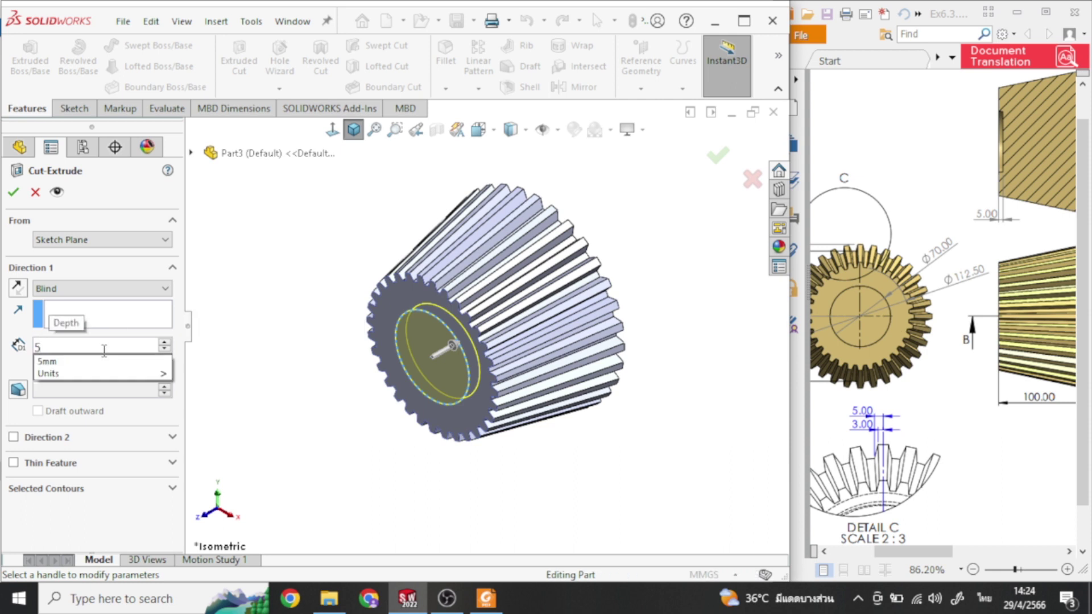
pyautogui.press('Return')
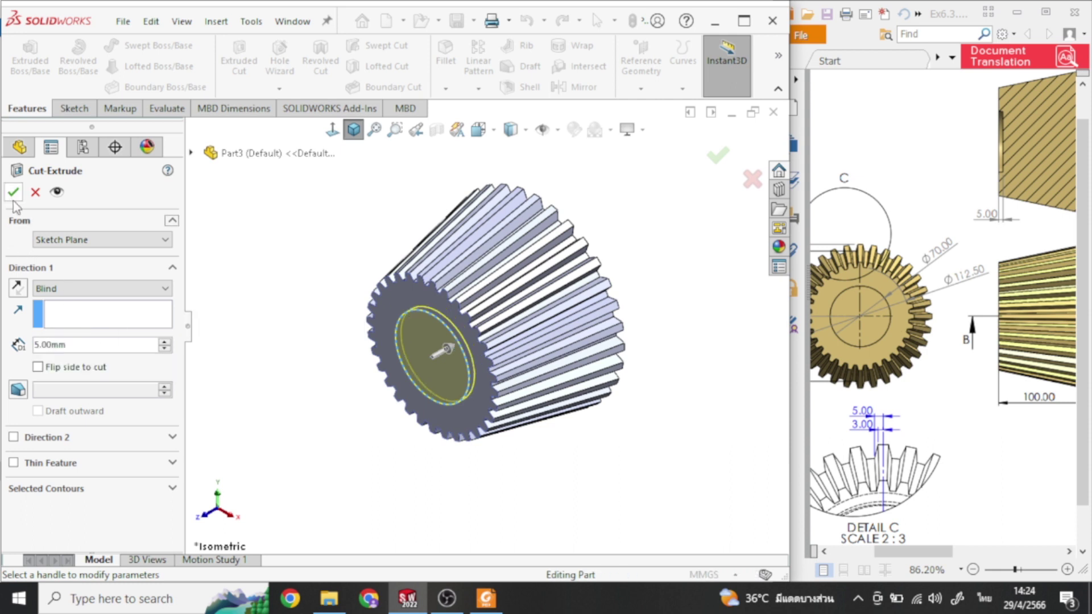
pyautogui.click(13, 192)
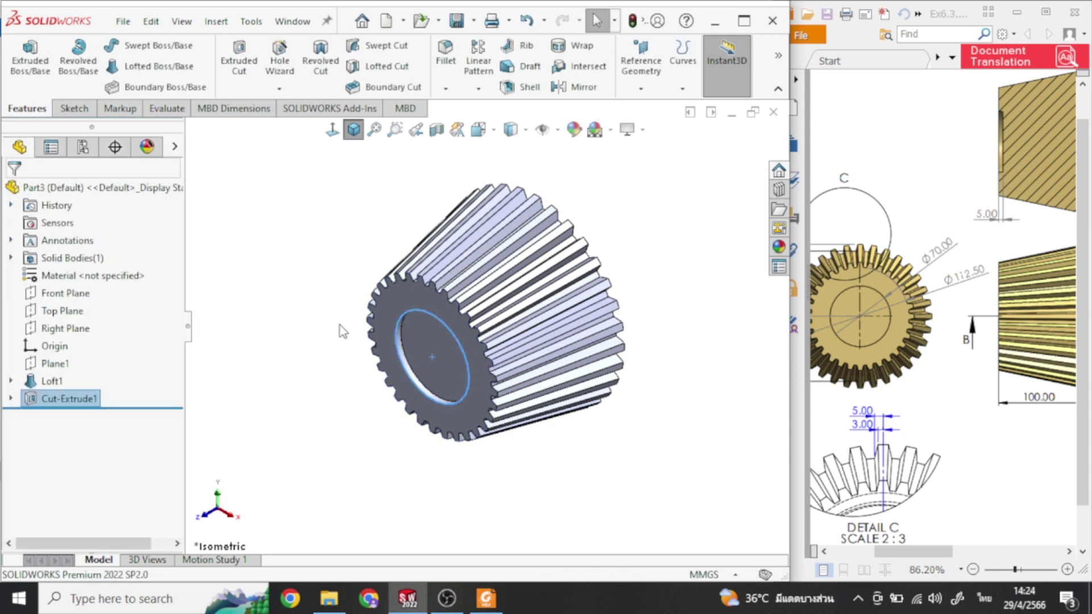
pyautogui.click(325, 301)
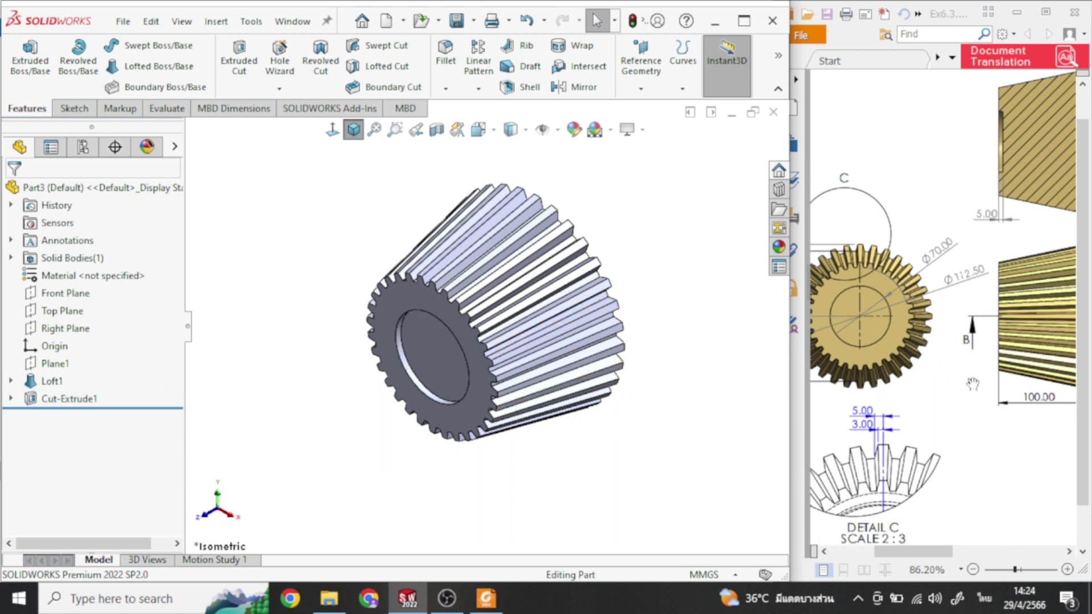
pyautogui.moveTo(972, 383); pyautogui.dragTo(941, 385)
pyautogui.moveTo(1008, 389); pyautogui.dragTo(903, 339)
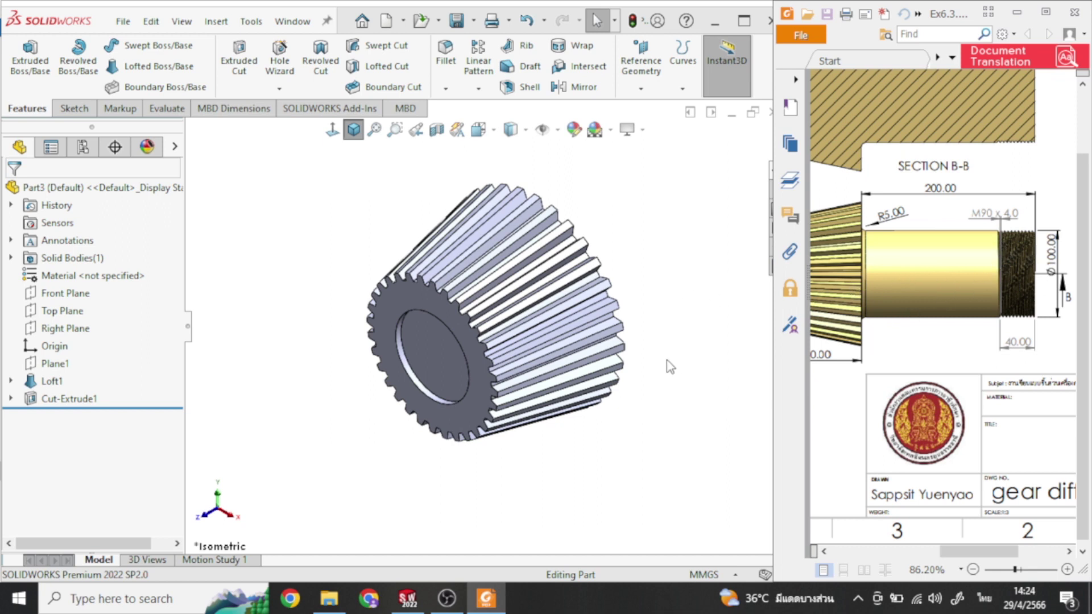
# Orbit to the gear's back end face and start a new sketch on it
pyautogui.moveTo(679, 353); pyautogui.dragTo(526, 361, button='middle')
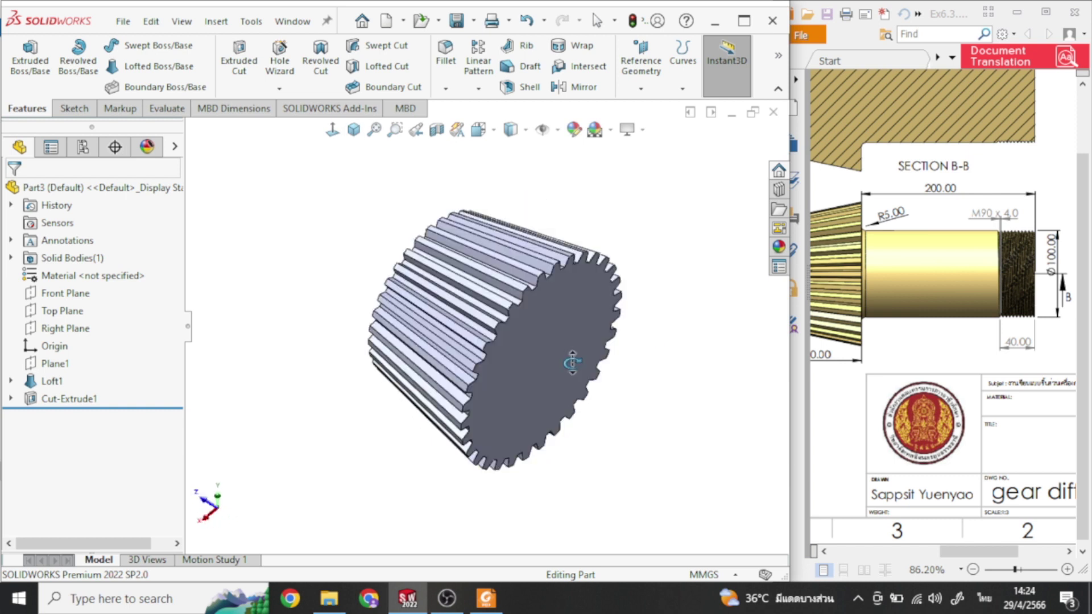
pyautogui.click(525, 361)
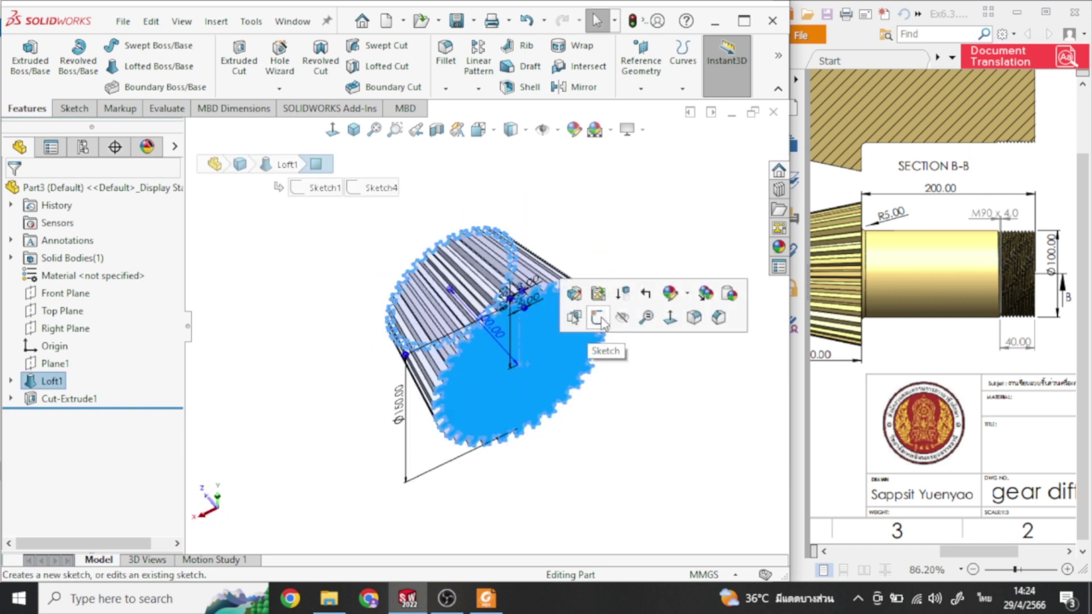
pyautogui.click(598, 319)
pyautogui.click(709, 340)
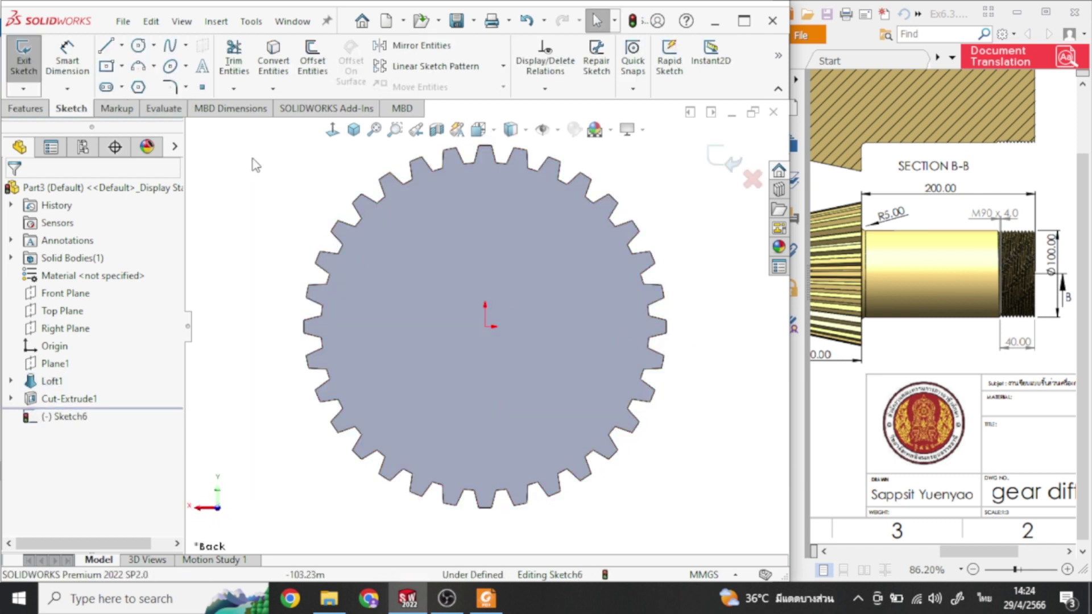
# Draw a Ø100 mm circle at the origin, exit the sketch and return to isometric view
pyautogui.click(141, 48)
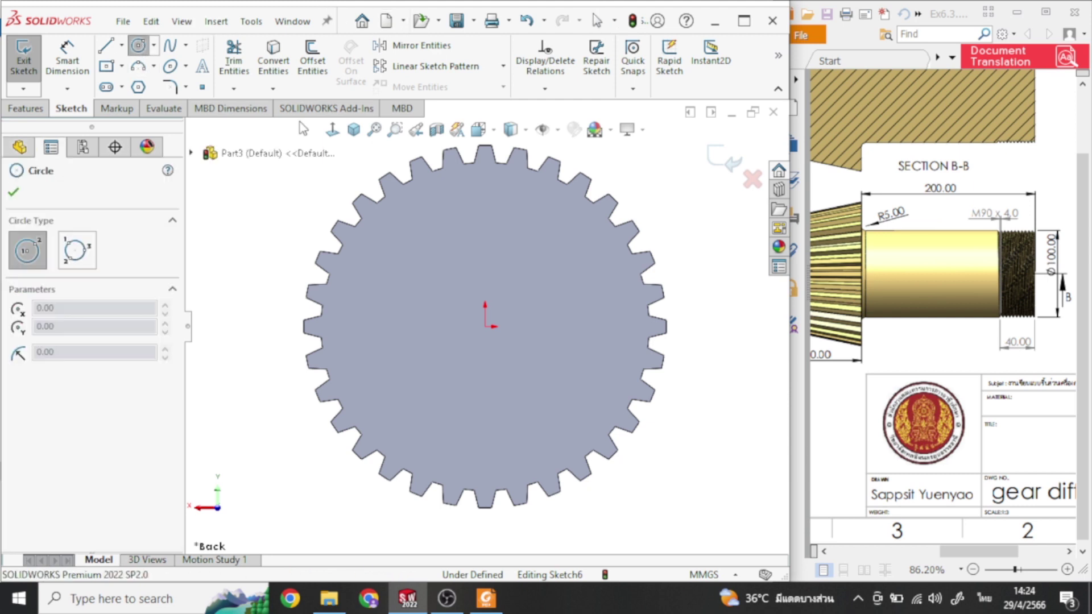
pyautogui.click(484, 326)
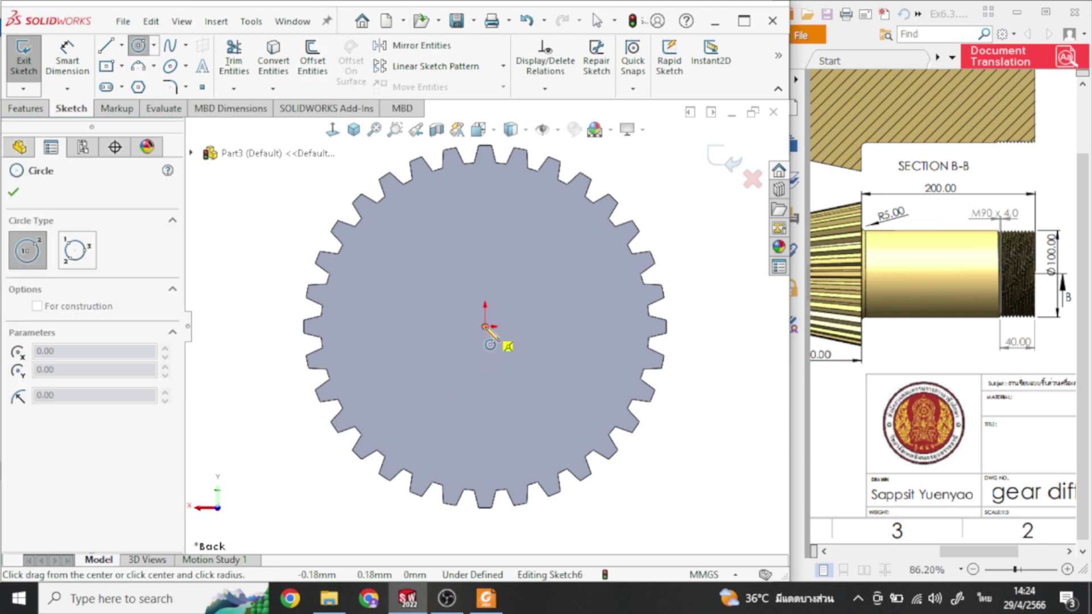
pyautogui.click(564, 372)
pyautogui.rightClick(705, 254)
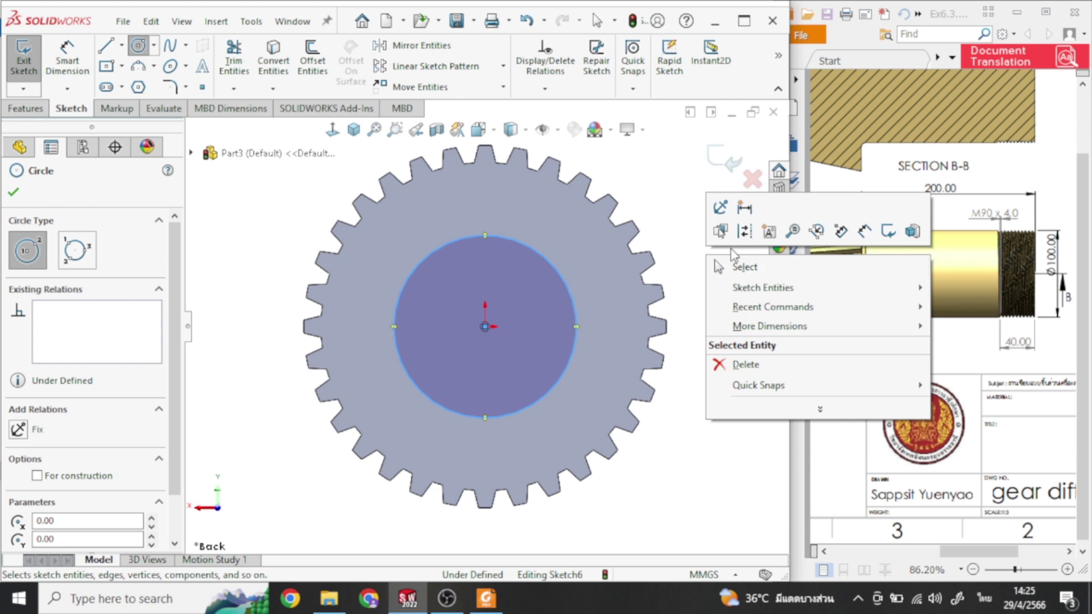
pyautogui.click(864, 232)
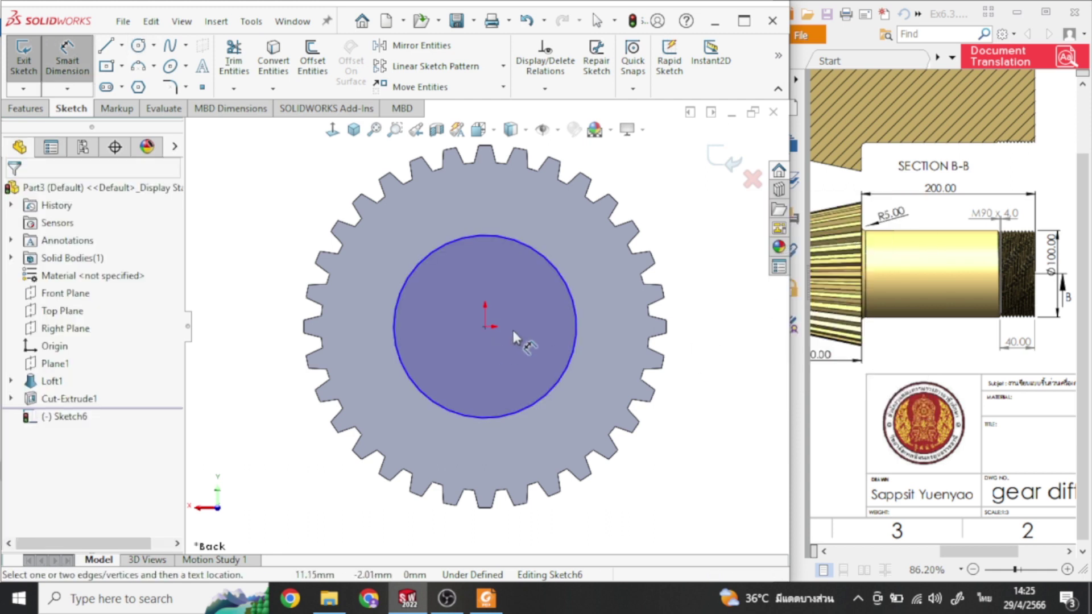
pyautogui.click(573, 302)
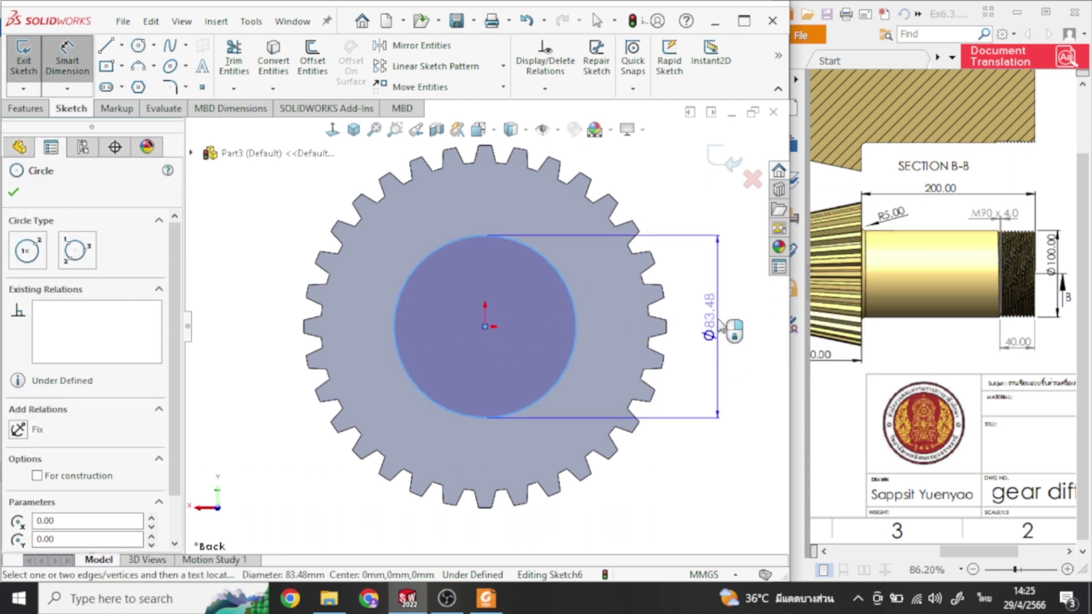
pyautogui.click(719, 318)
pyautogui.write('100')
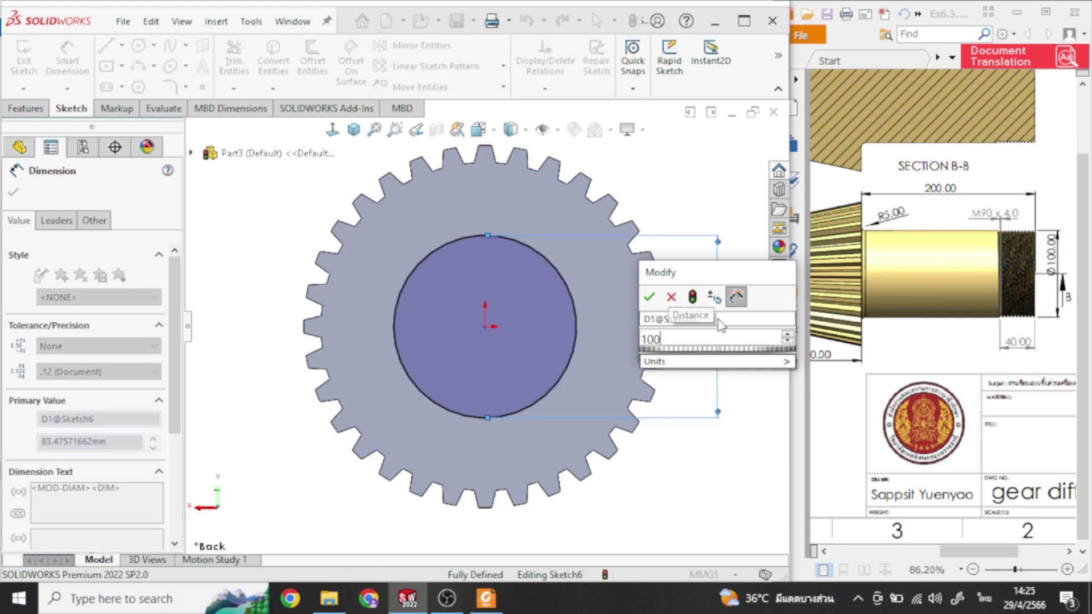
pyautogui.press('Return')
pyautogui.press('Return')
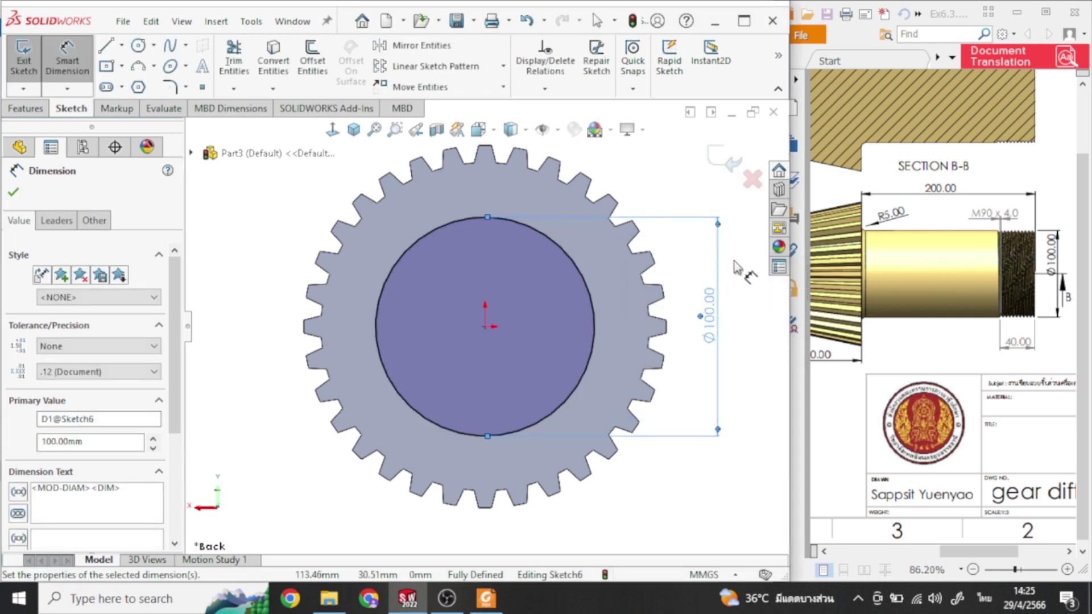
pyautogui.press('Escape')
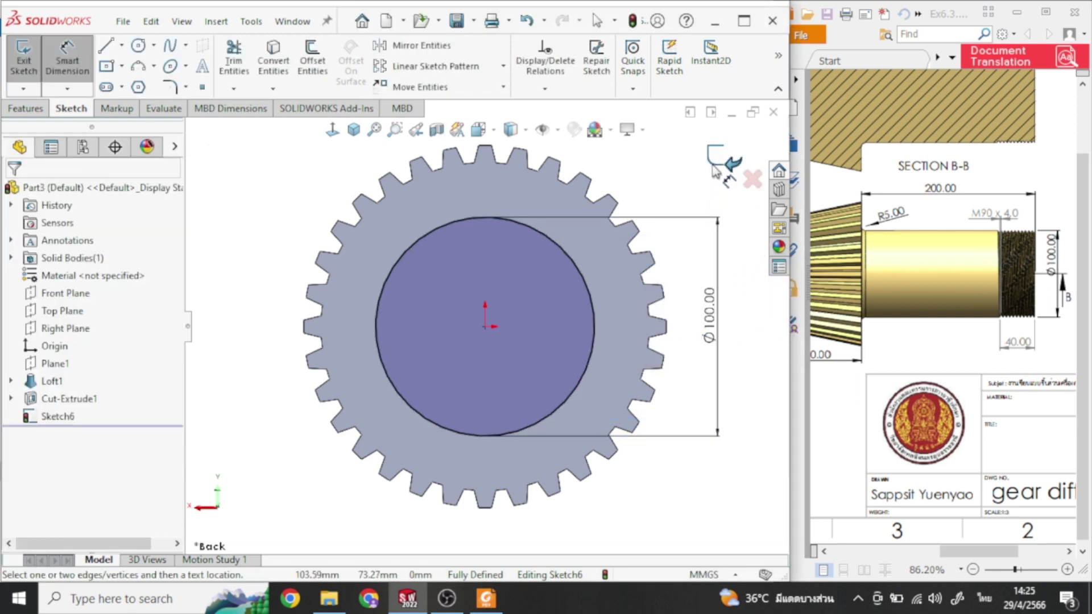
pyautogui.click(719, 158)
pyautogui.click(353, 129)
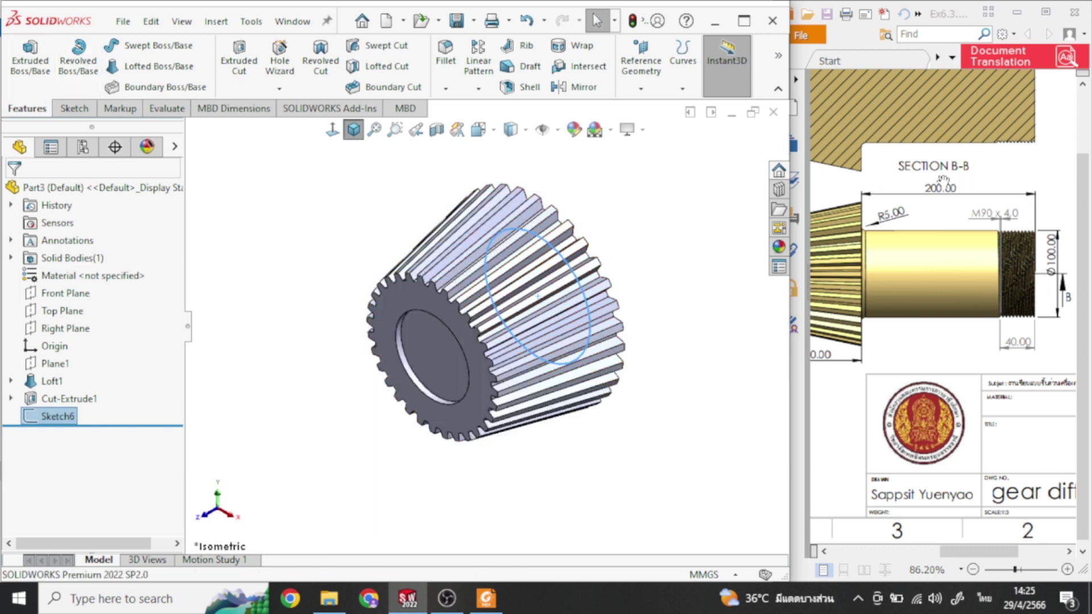
# Extrude the Ø100 circle 200 mm Blind to form the Boss-Extrude1 shaft
pyautogui.click(31, 43)
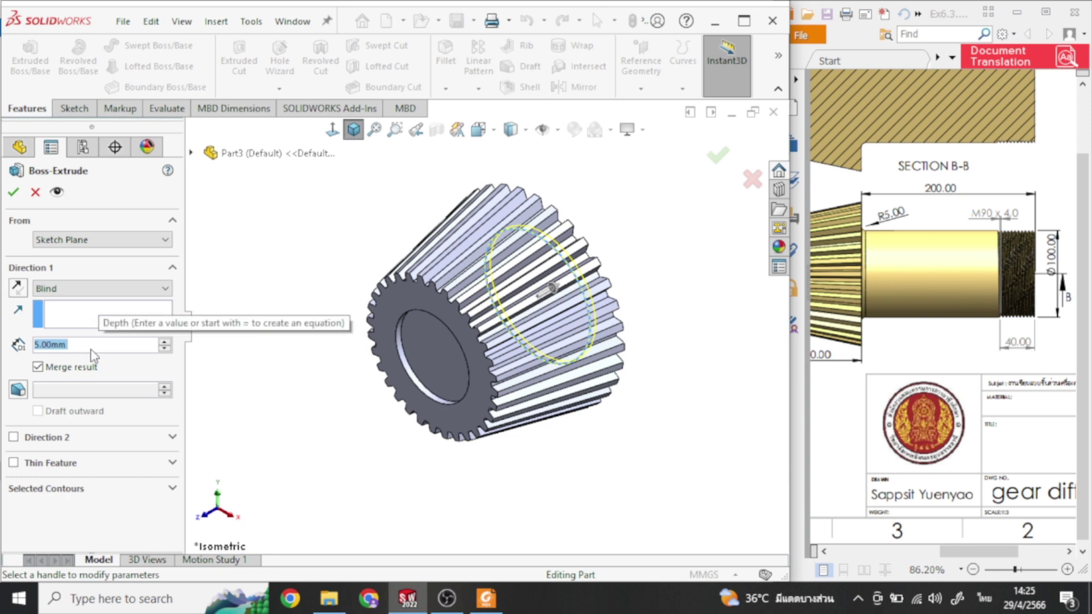
pyautogui.write('200')
pyautogui.press('Return')
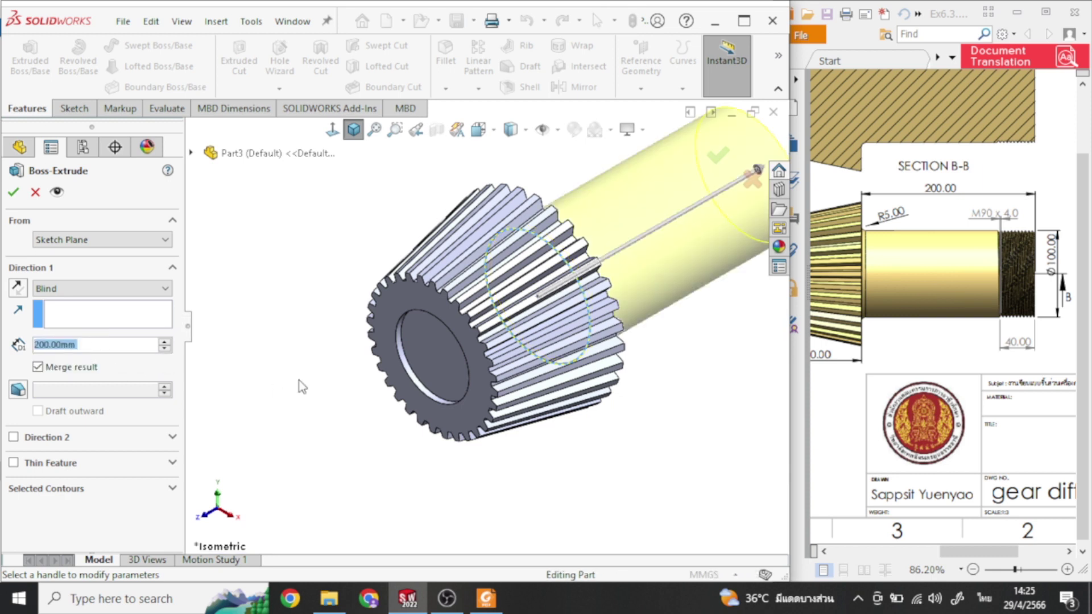
pyautogui.scroll(4, 637, 421)
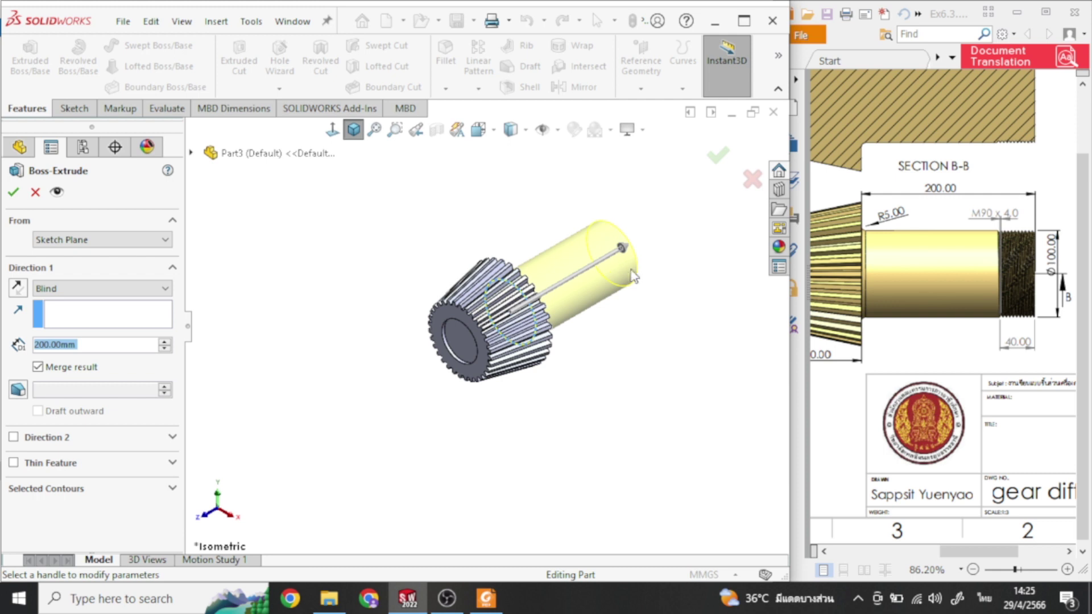
pyautogui.click(7, 196)
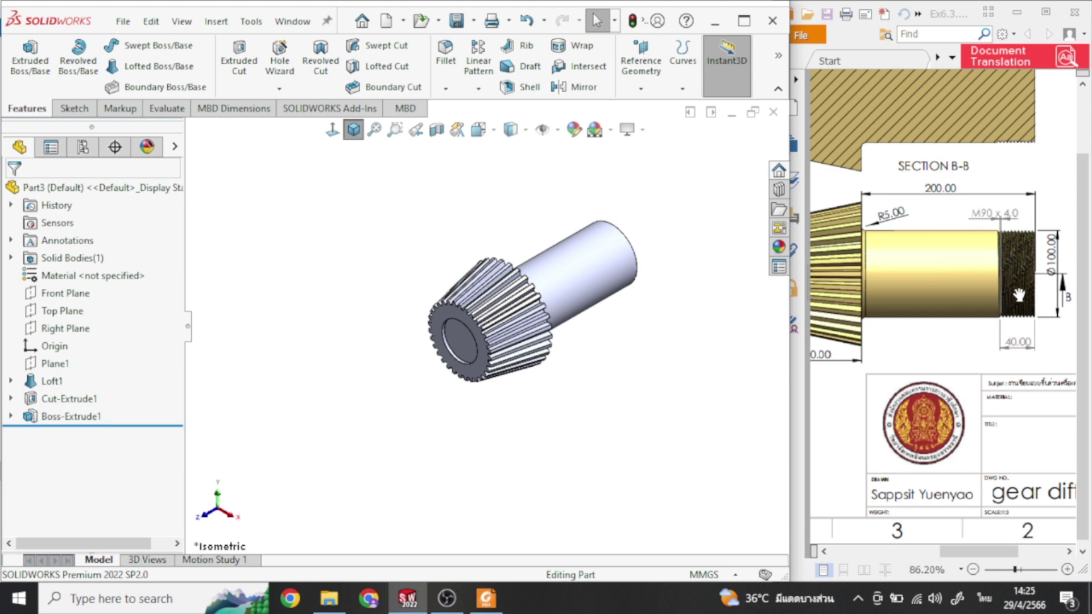
# Start a Thread feature anchored on the circular edge at the shaft's free end
pyautogui.click(280, 90)
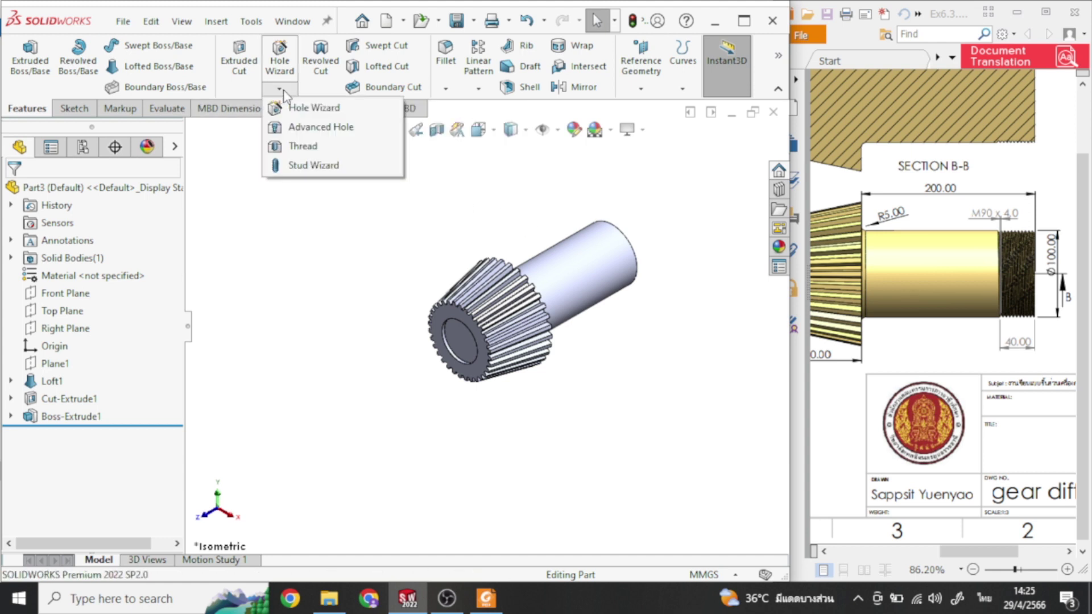
pyautogui.click(317, 149)
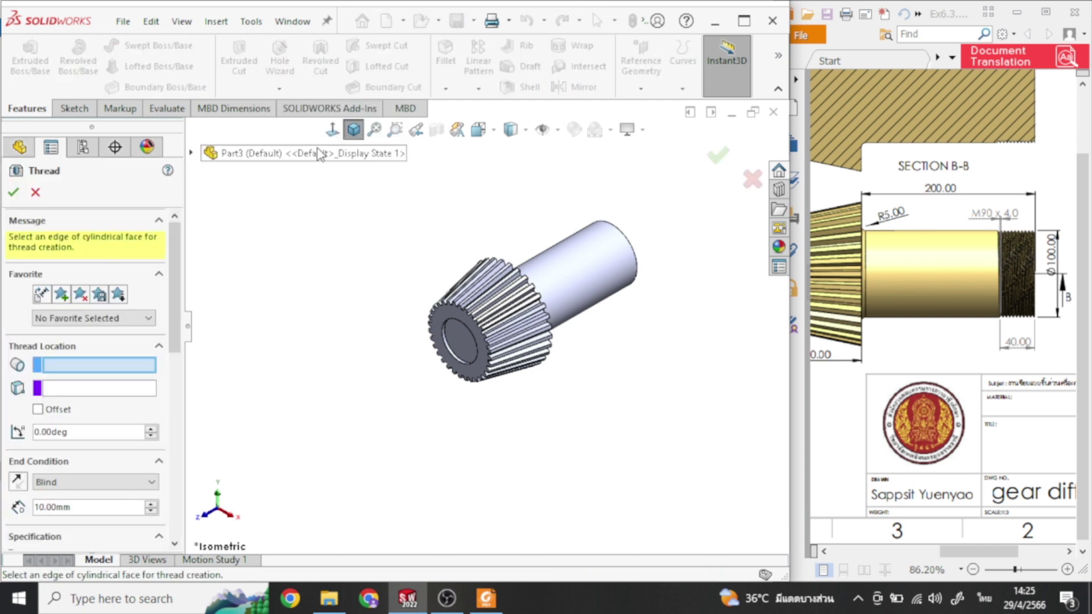
pyautogui.moveTo(602, 383)
pyautogui.mouseDown(button='middle')
pyautogui.moveTo(490, 405)
pyautogui.moveTo(449, 373)
pyautogui.moveTo(451, 341)
pyautogui.moveTo(461, 349)
pyautogui.mouseUp(button='middle')
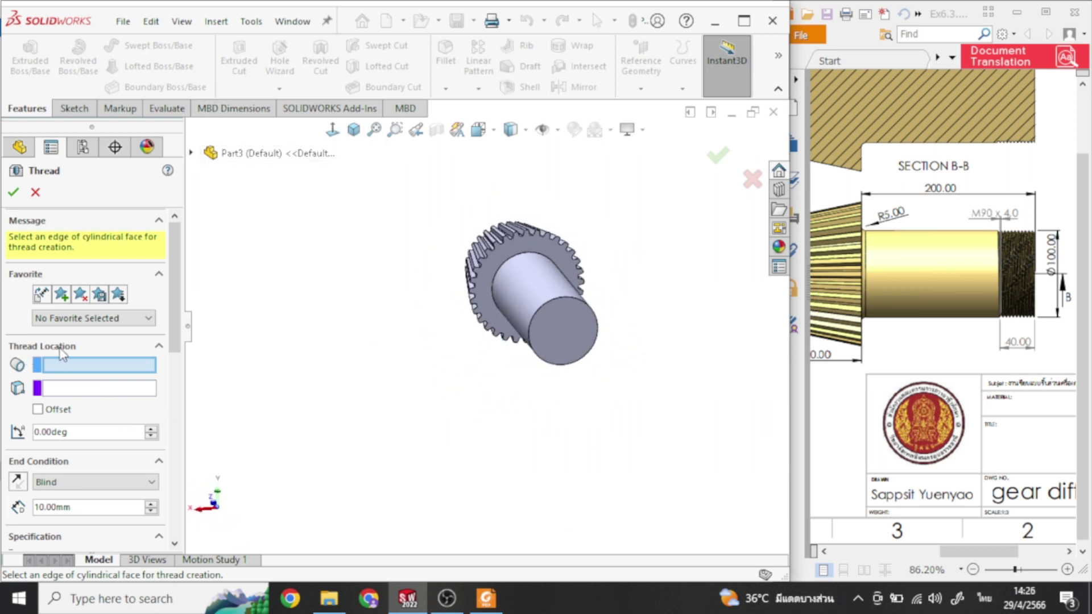
pyautogui.click(545, 302)
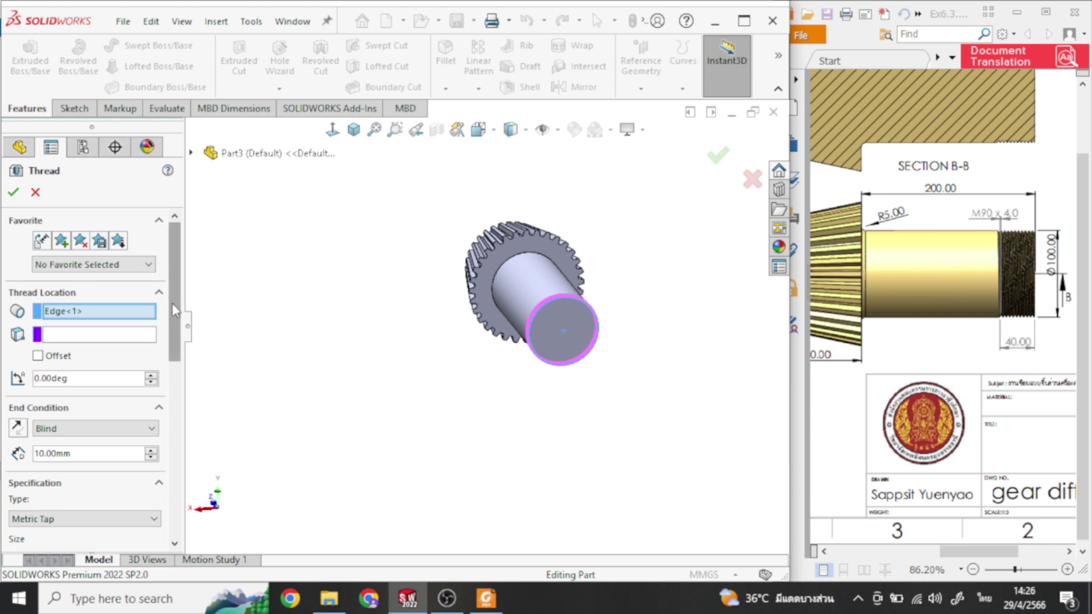
pyautogui.scroll(-1, 177, 313)
pyautogui.scroll(-2, 179, 317)
pyautogui.scroll(-1, 181, 321)
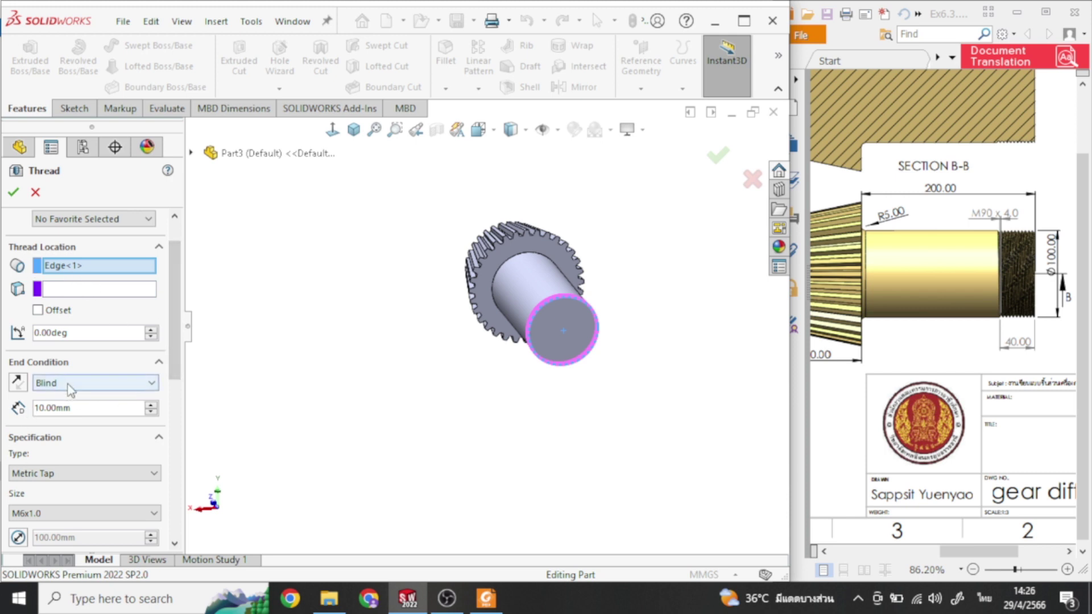
# Set the thread's Blind end-condition depth to 40 mm
pyautogui.moveTo(82, 411); pyautogui.dragTo(30, 408)
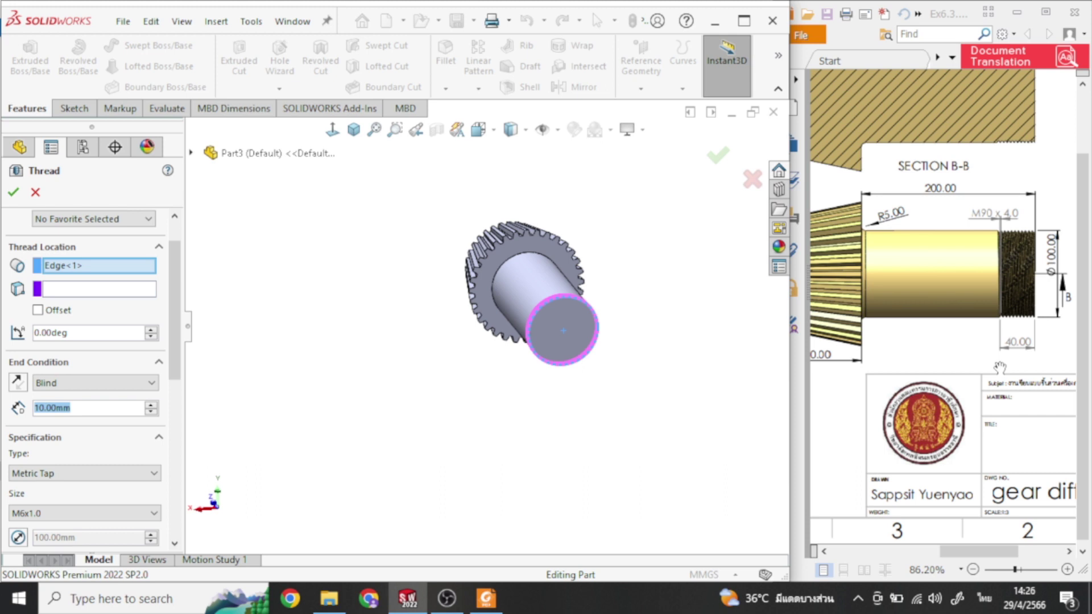
pyautogui.write('40')
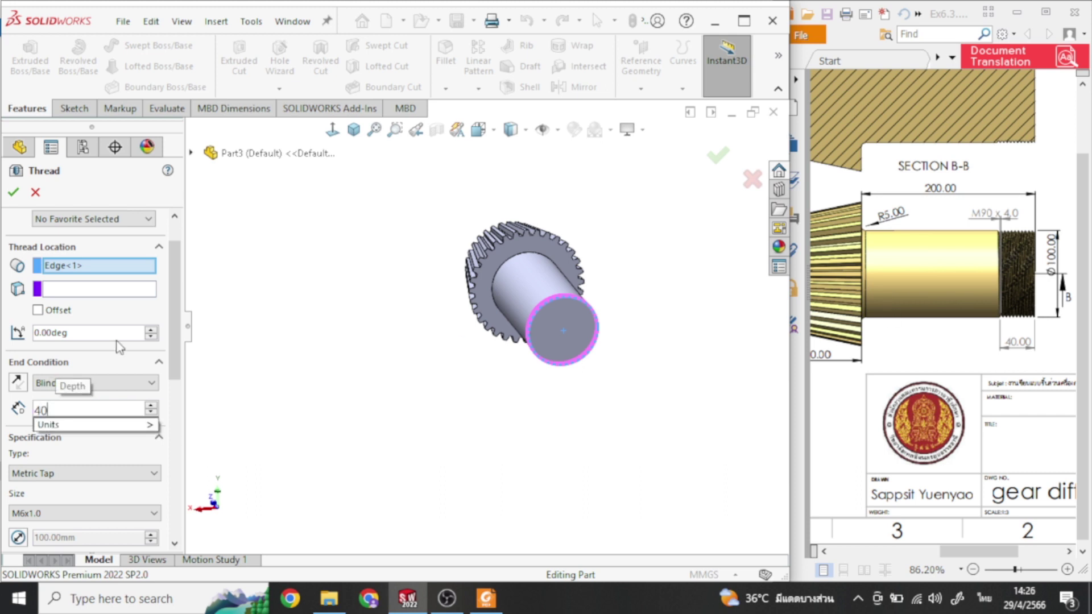
pyautogui.press('Return')
pyautogui.click(121, 365)
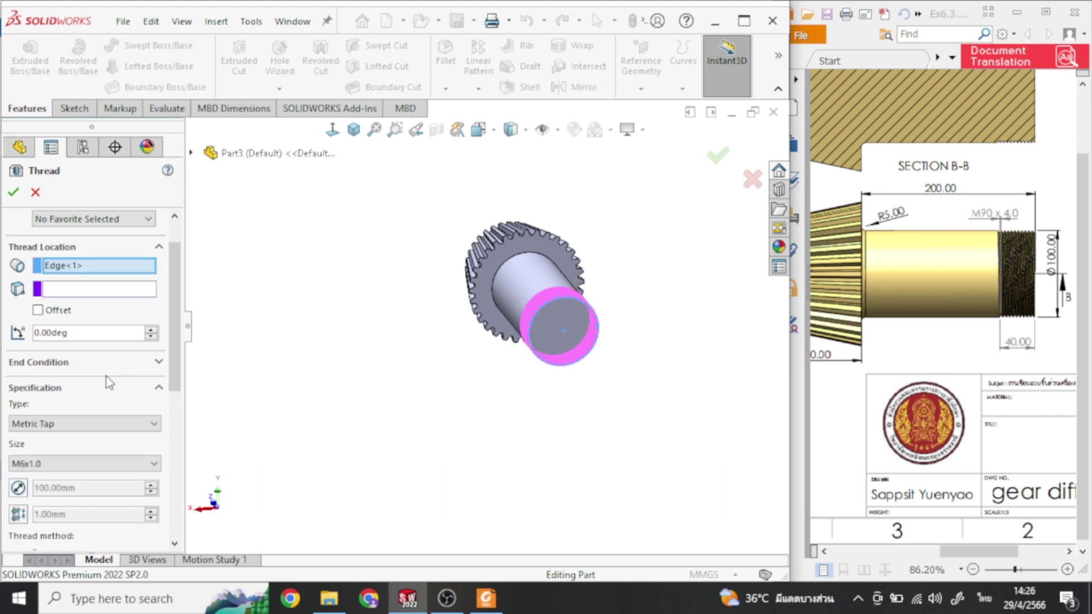
pyautogui.click(156, 364)
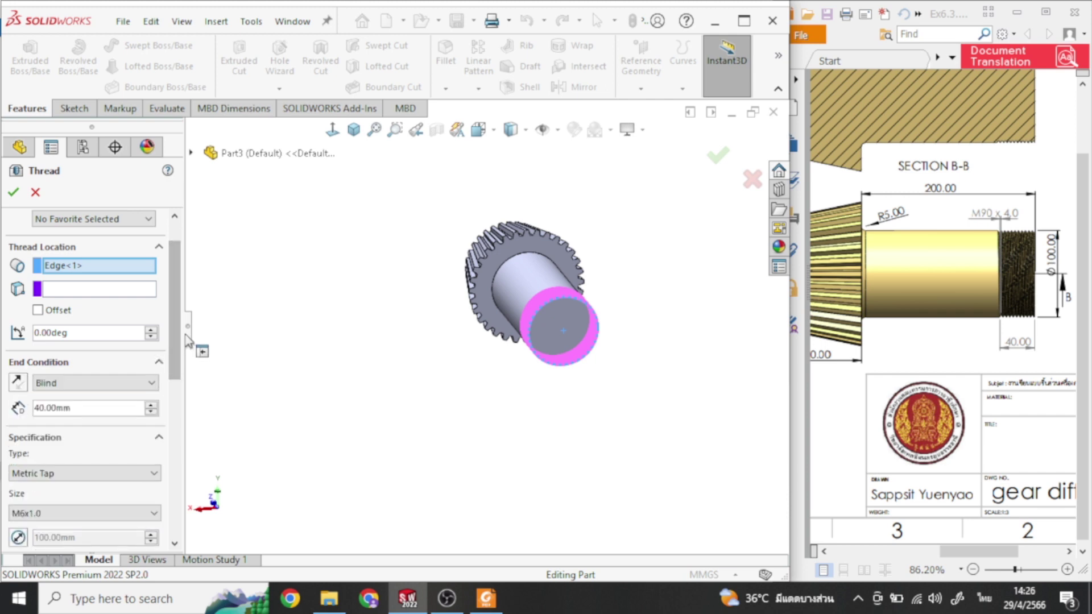
pyautogui.moveTo(378, 359); pyautogui.dragTo(471, 341, button='middle')
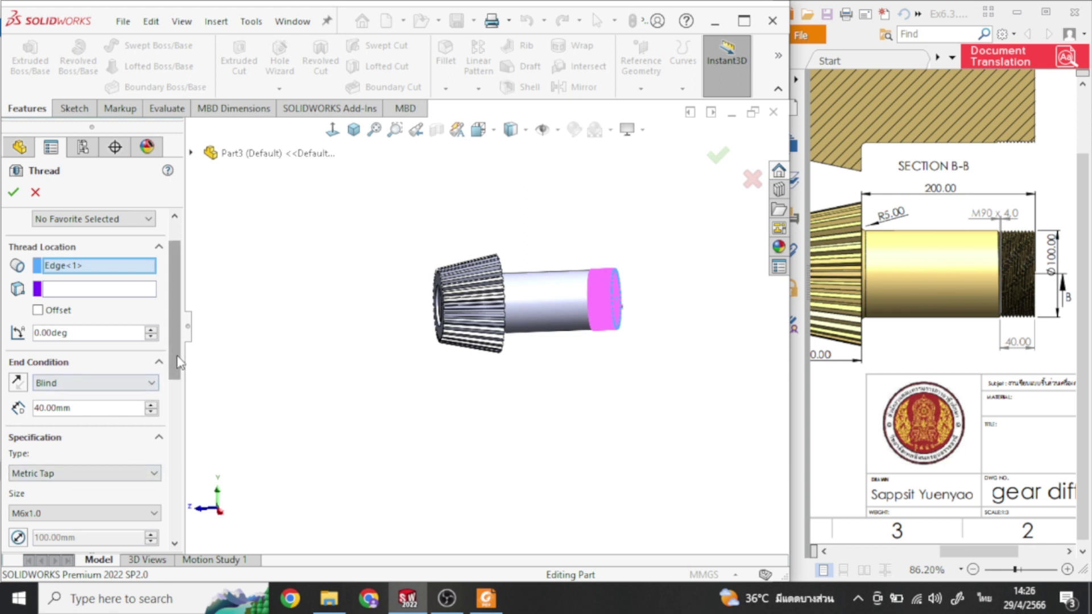
pyautogui.moveTo(175, 365); pyautogui.dragTo(178, 405)
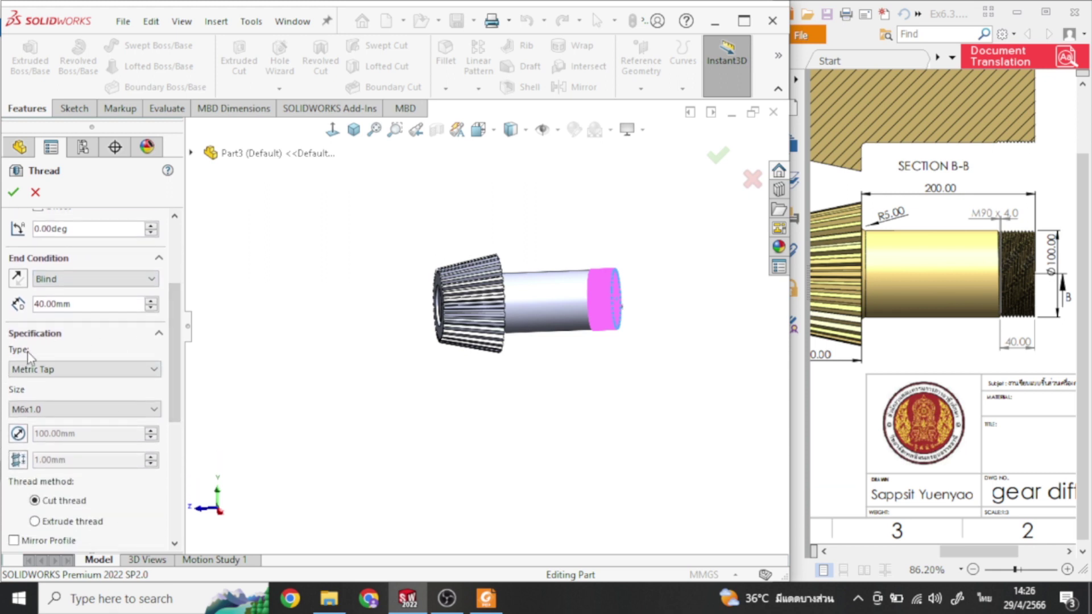
# Choose thread type Metric Die, size M90x4.0, and inspect the cut-thread preview
pyautogui.click(155, 370)
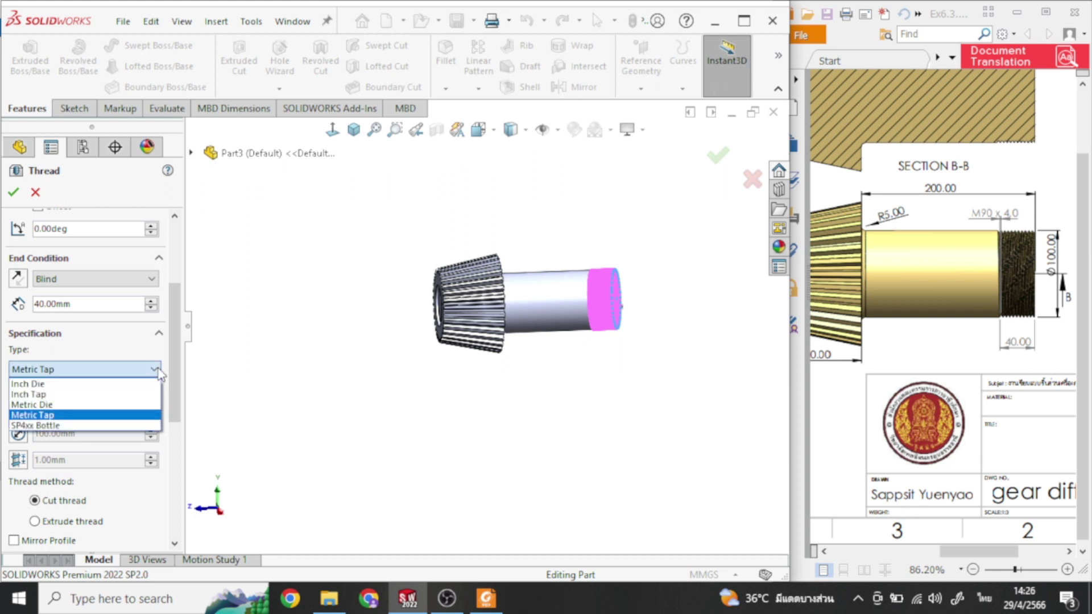
pyautogui.click(92, 405)
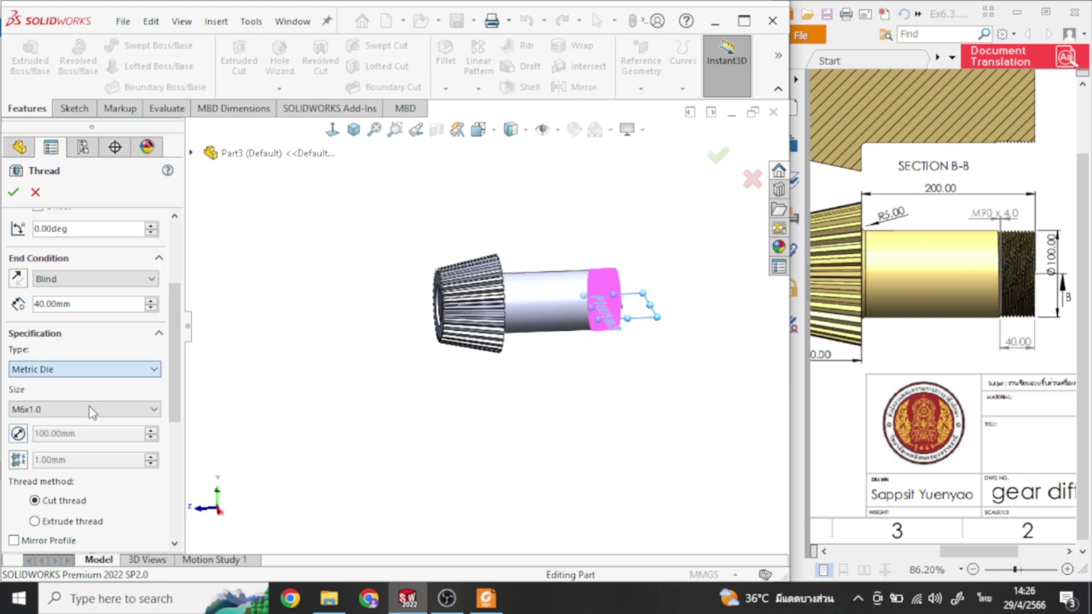
pyautogui.click(149, 410)
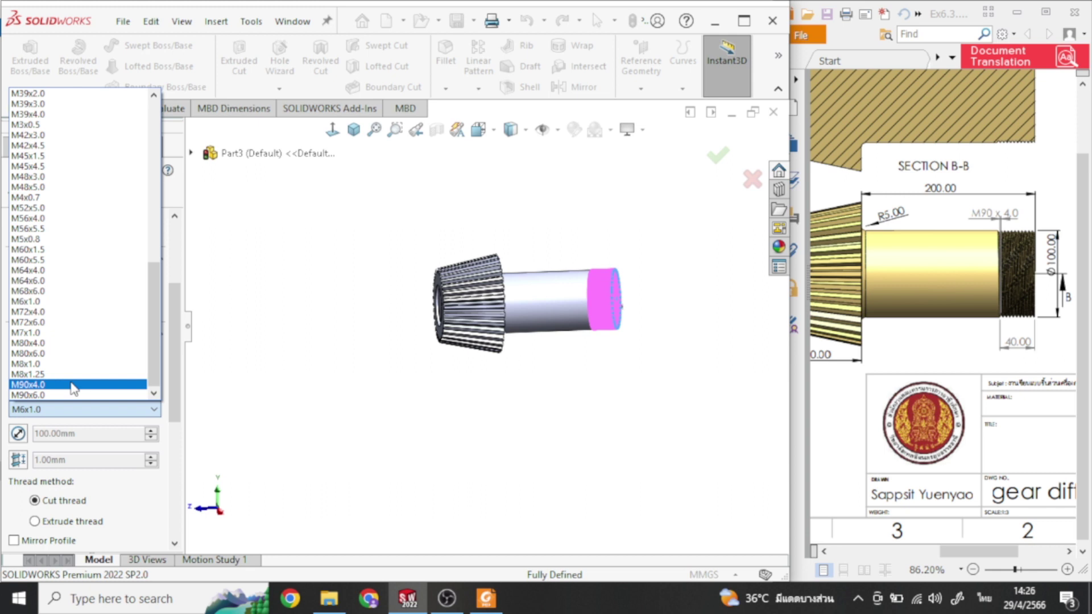
pyautogui.click(73, 386)
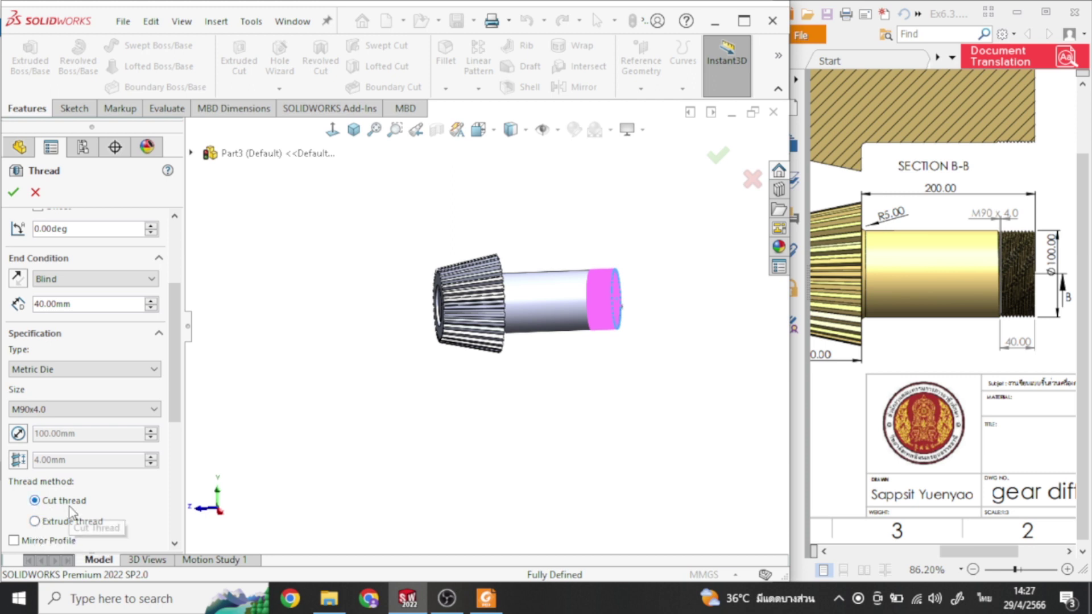
pyautogui.moveTo(171, 383); pyautogui.dragTo(165, 487)
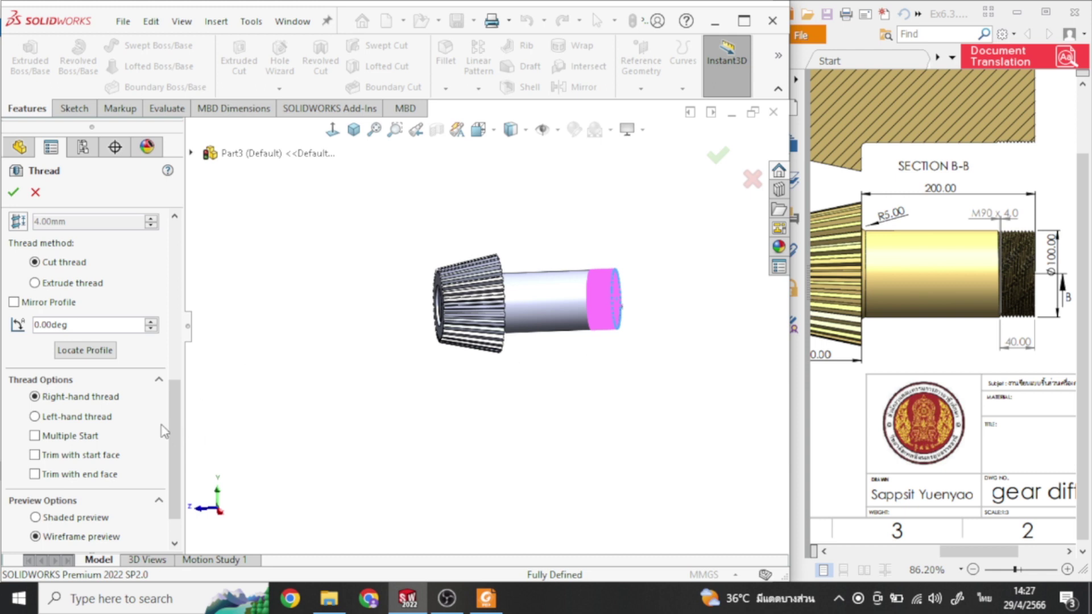
pyautogui.scroll(4, 167, 351)
pyautogui.scroll(2, 167, 350)
pyautogui.scroll(1, 167, 351)
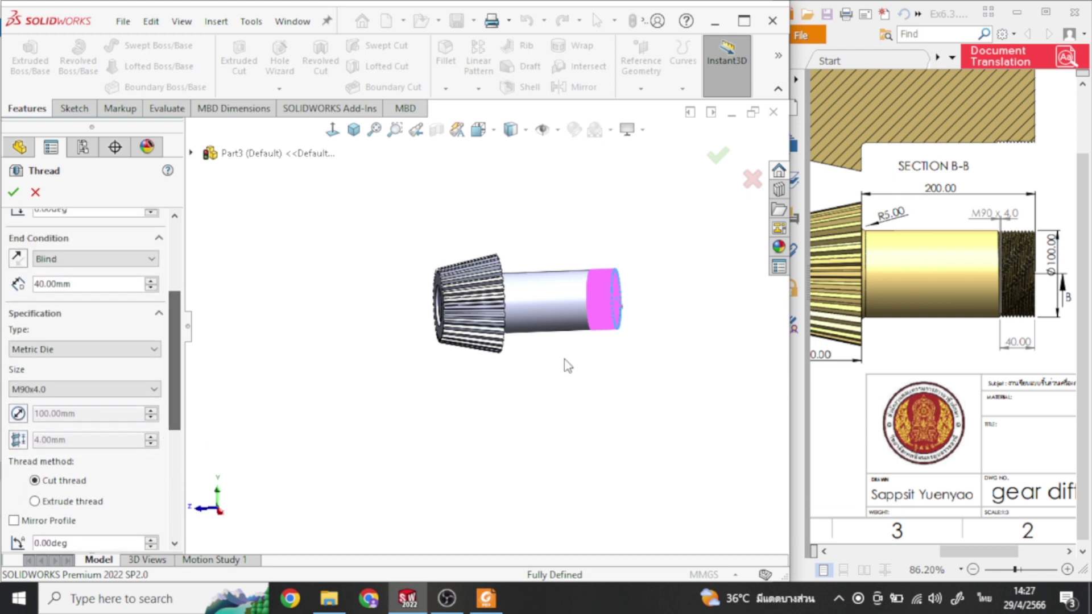
pyautogui.scroll(-2, 566, 364)
pyautogui.scroll(-4, 622, 358)
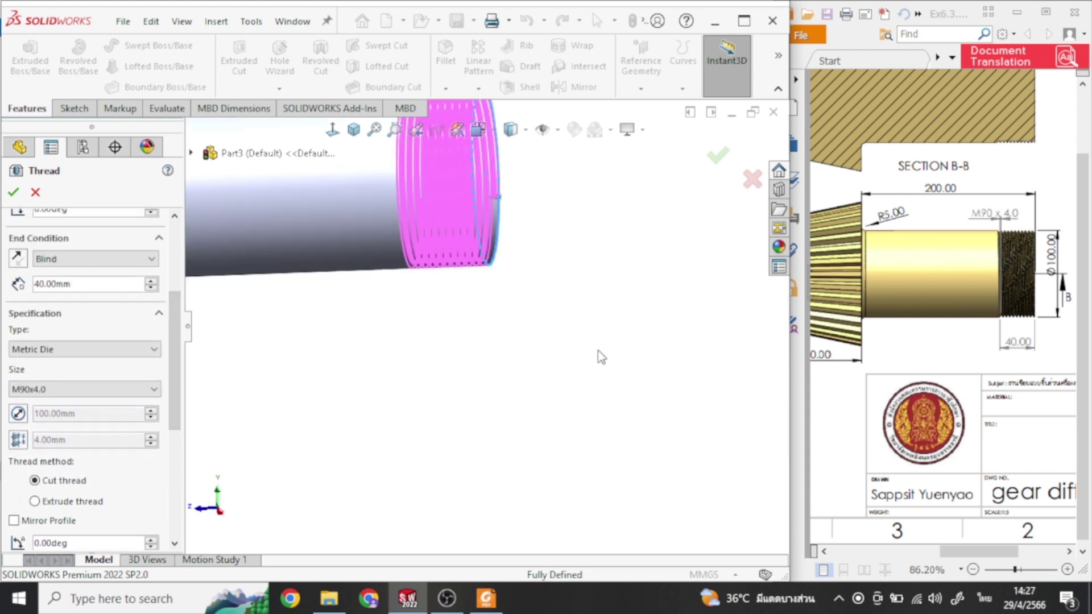
pyautogui.moveTo(552, 328)
pyautogui.mouseDown(button='middle')
pyautogui.moveTo(558, 309)
pyautogui.moveTo(529, 366)
pyautogui.moveTo(489, 324)
pyautogui.moveTo(366, 302)
pyautogui.mouseUp(button='middle')
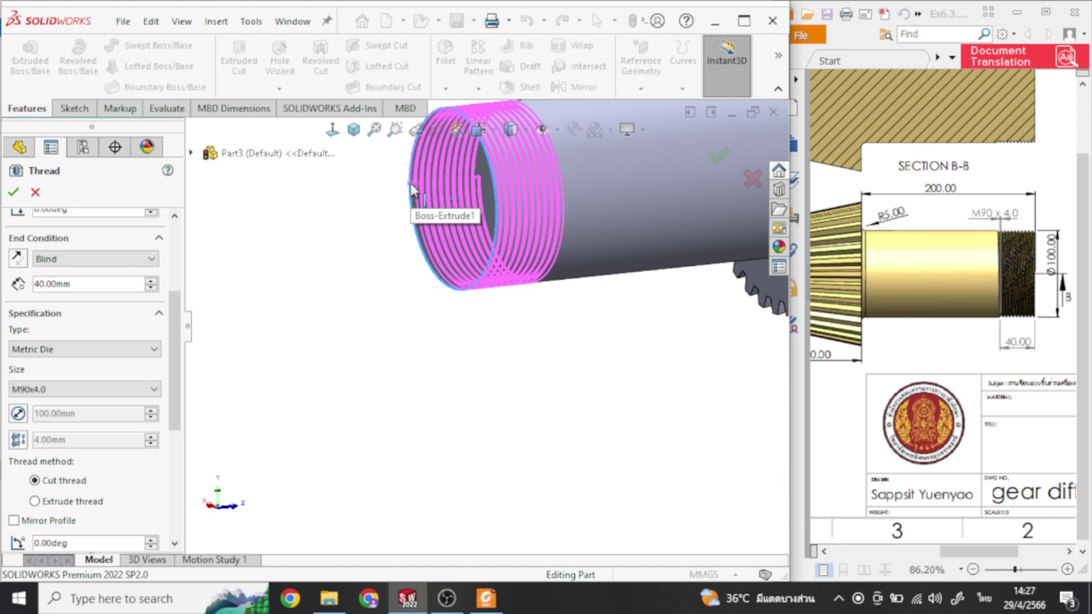
pyautogui.moveTo(377, 270)
pyautogui.mouseDown(button='middle')
pyautogui.moveTo(478, 378)
pyautogui.moveTo(481, 311)
pyautogui.moveTo(505, 243)
pyautogui.moveTo(420, 246)
pyautogui.mouseUp(button='middle')
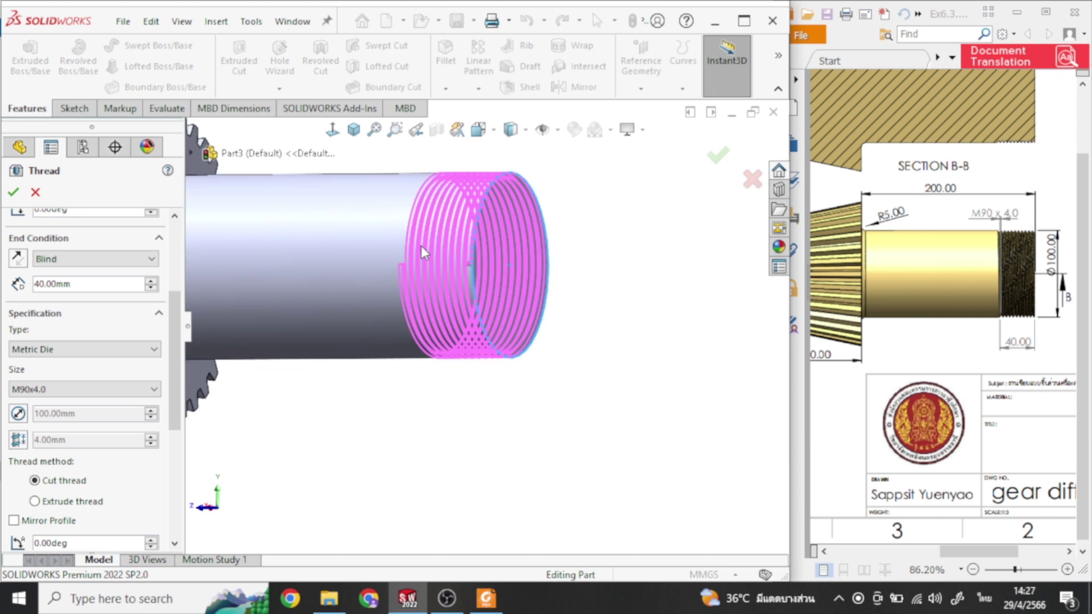
# Offset the thread start 10 mm from the shaft end, with direction flipped
pyautogui.scroll(1, 169, 357)
pyautogui.scroll(1, 148, 341)
pyautogui.scroll(1, 128, 323)
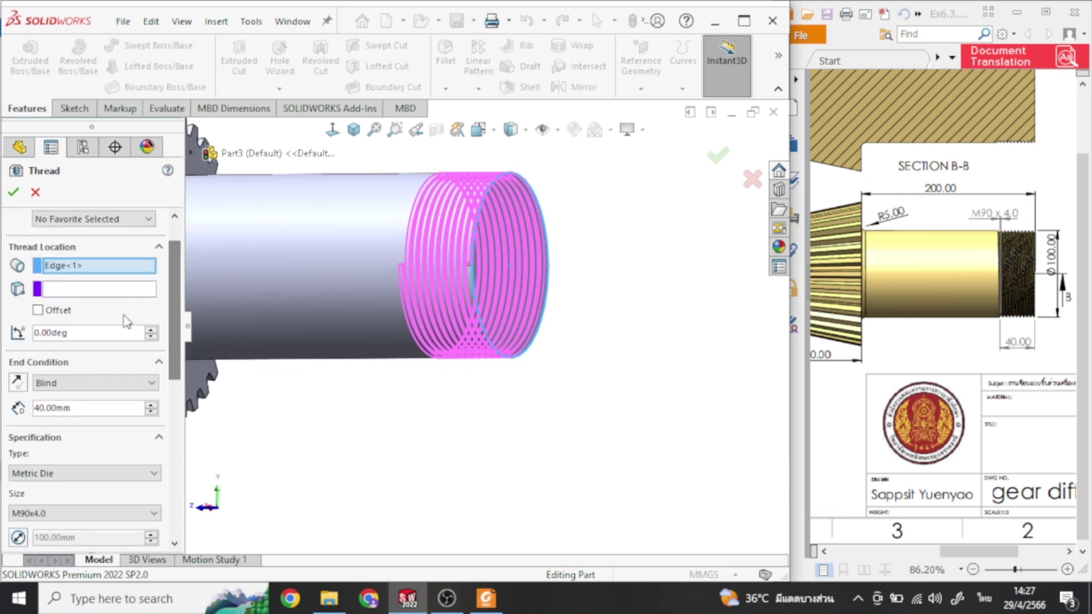
pyautogui.click(38, 311)
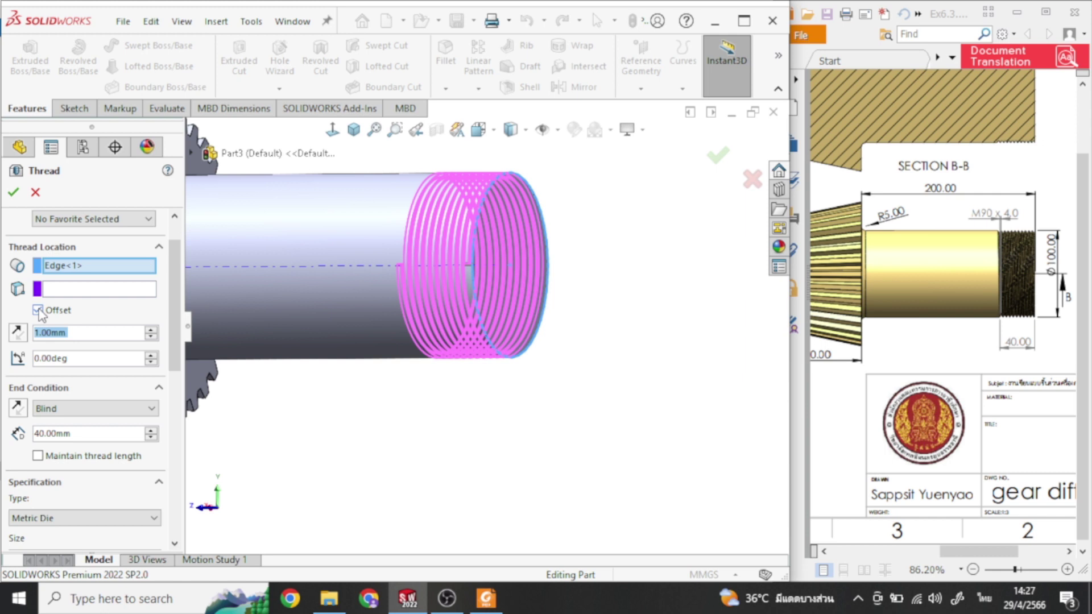
pyautogui.hotkey('ctrl', '4')
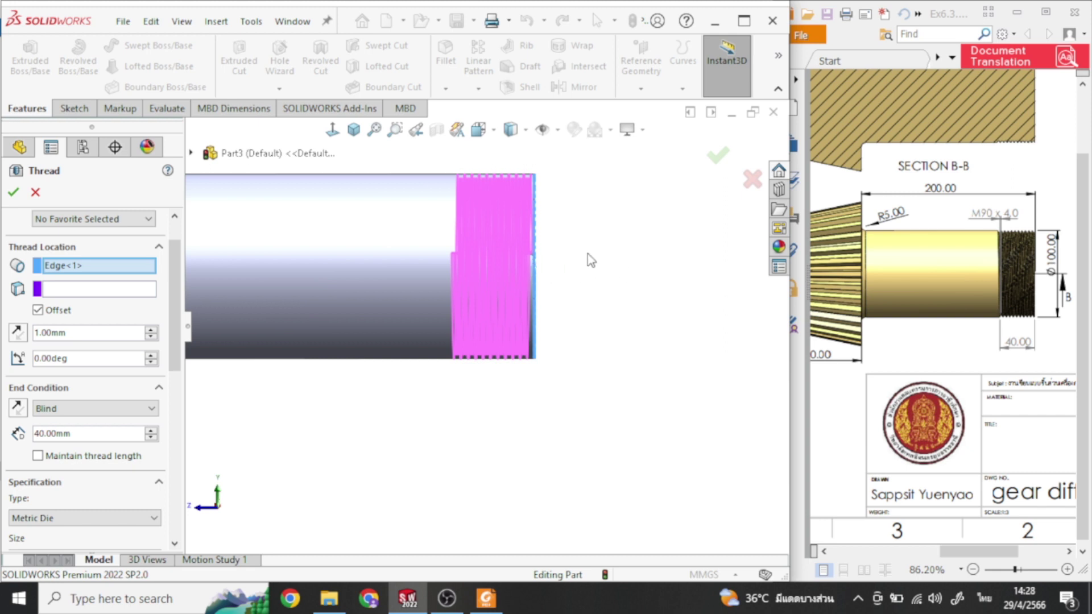
pyautogui.click(74, 333)
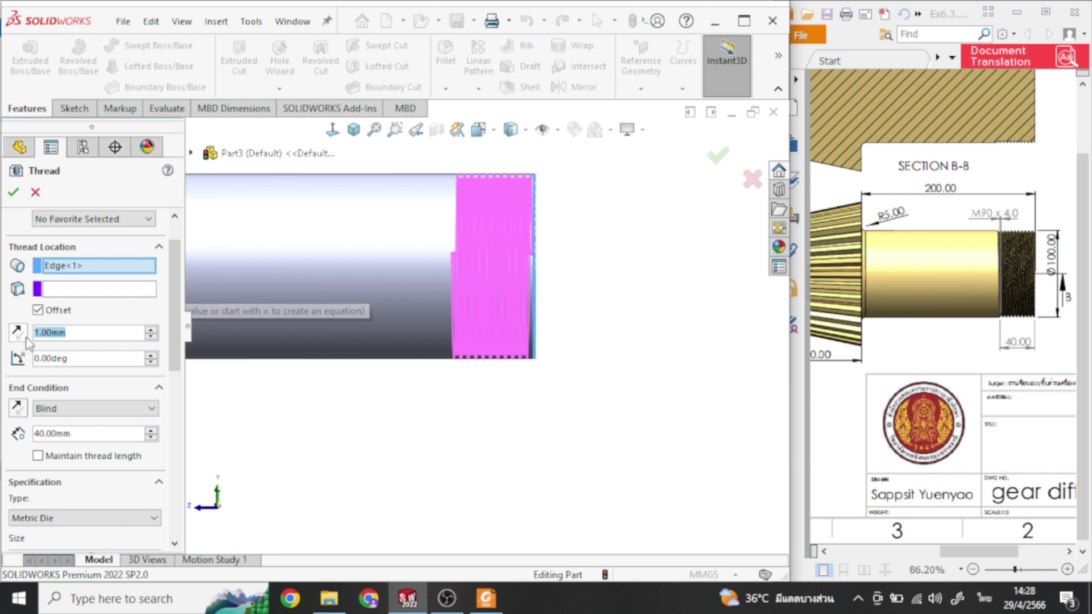
pyautogui.write('10')
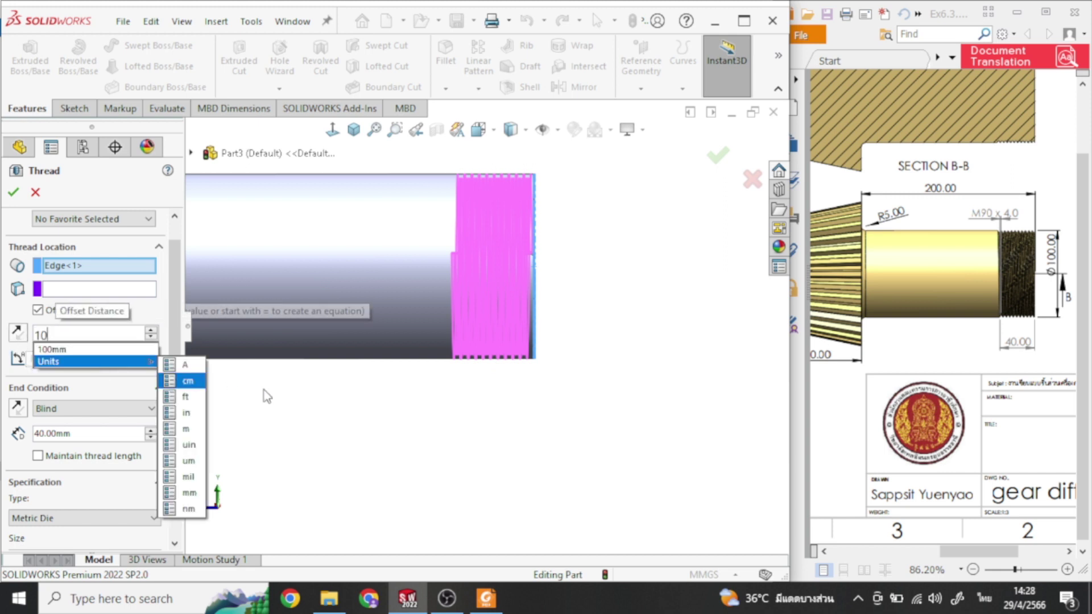
pyautogui.press('Return')
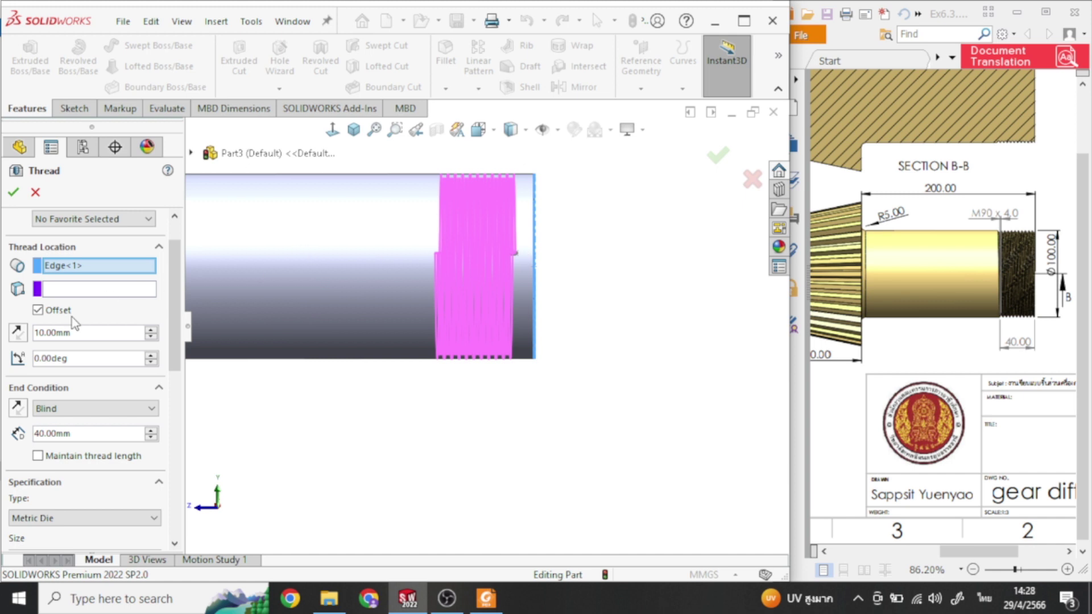
pyautogui.click(15, 335)
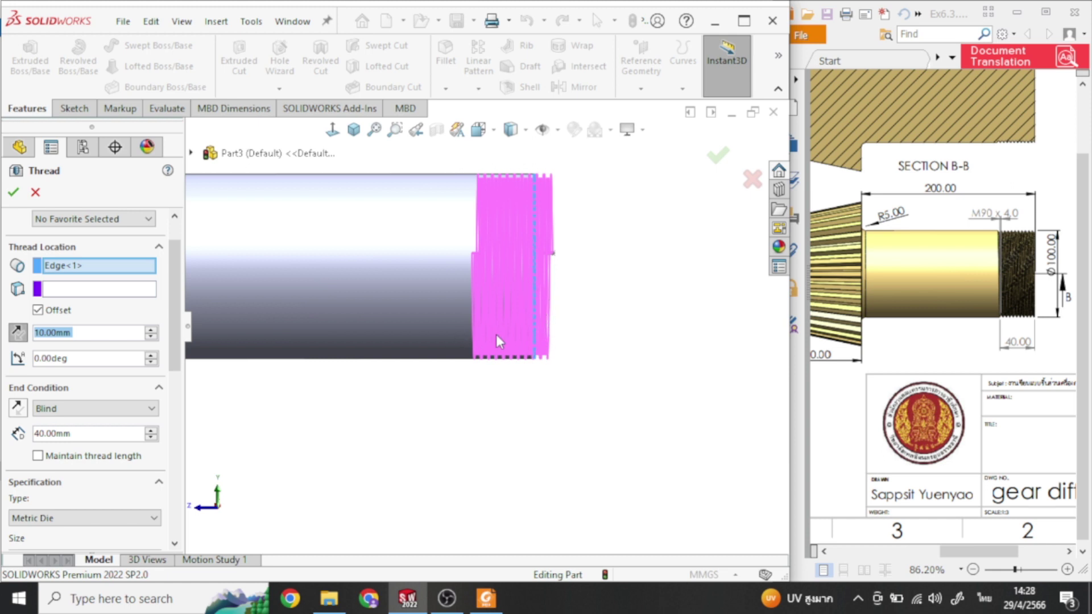
# Change the thread depth from 40 mm to 50 mm and view isometrically
pyautogui.scroll(-2, 86, 387)
pyautogui.scroll(-2, 57, 364)
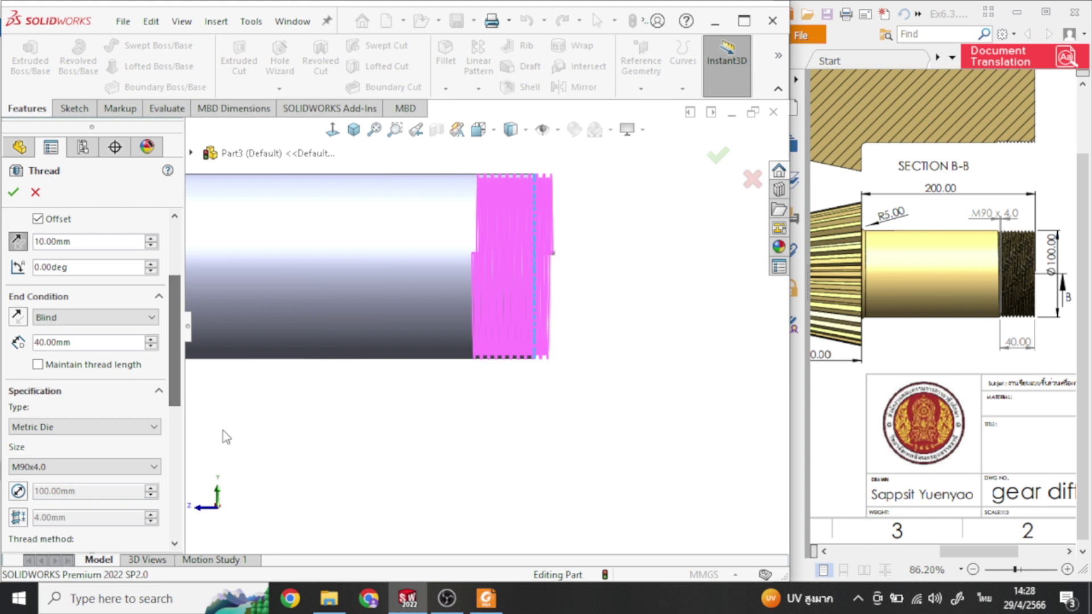
pyautogui.moveTo(76, 345); pyautogui.dragTo(27, 339)
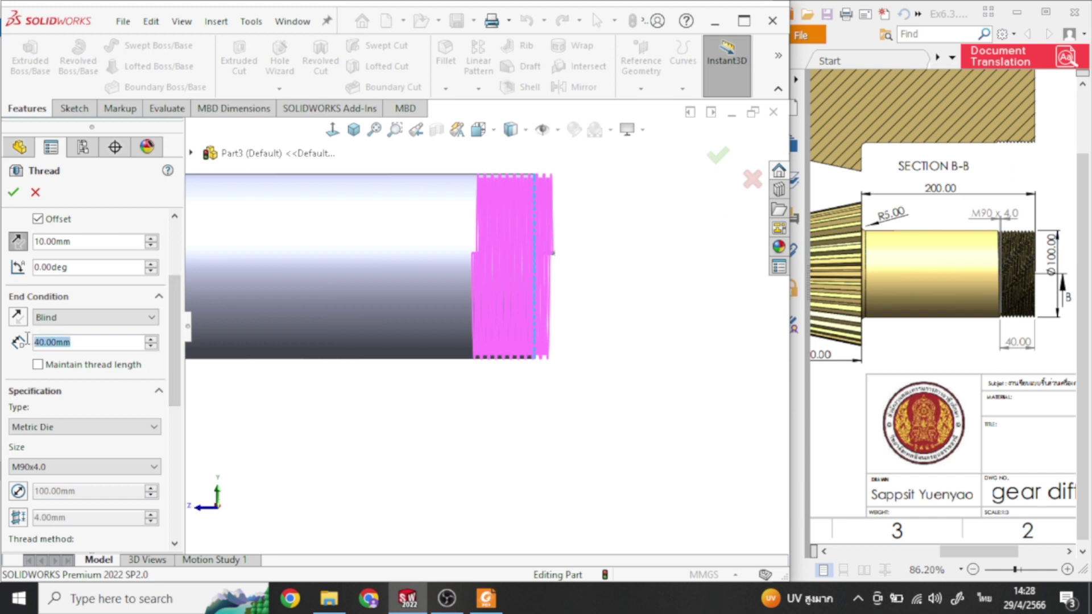
pyautogui.write('50')
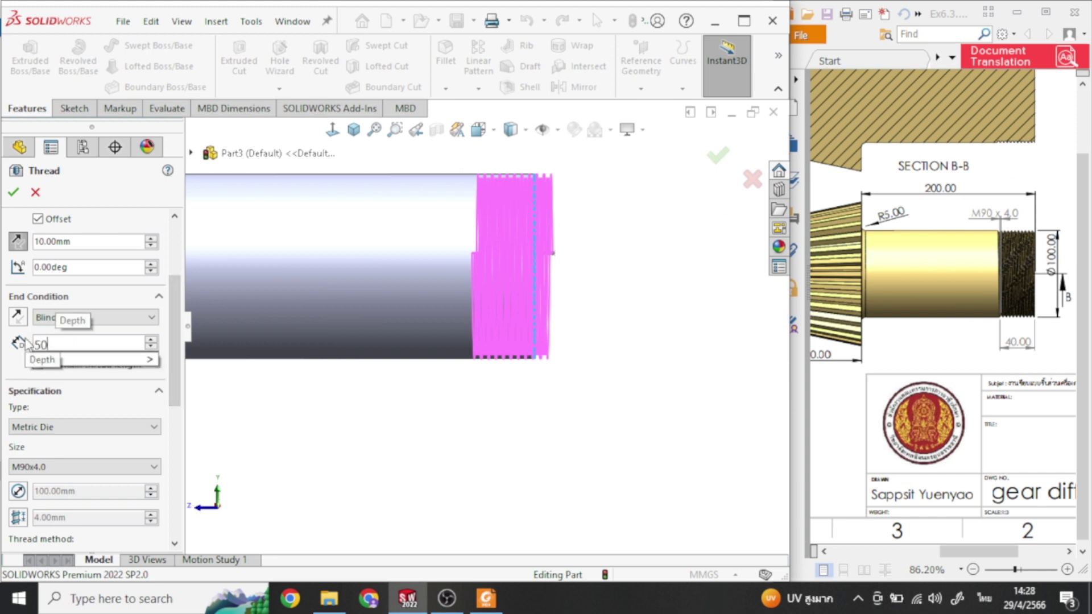
pyautogui.press('Return')
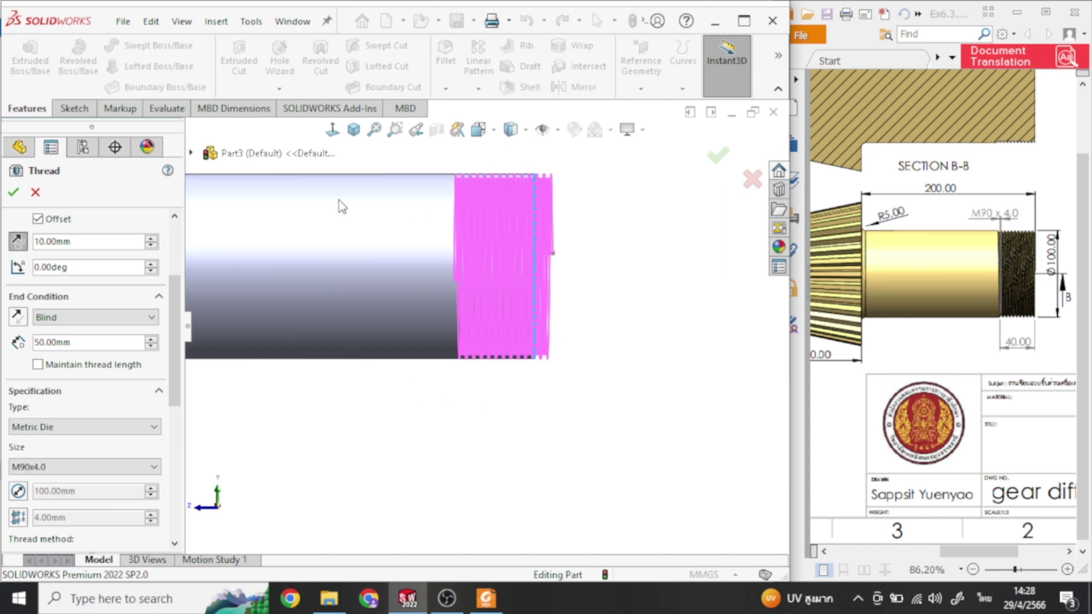
pyautogui.click(353, 130)
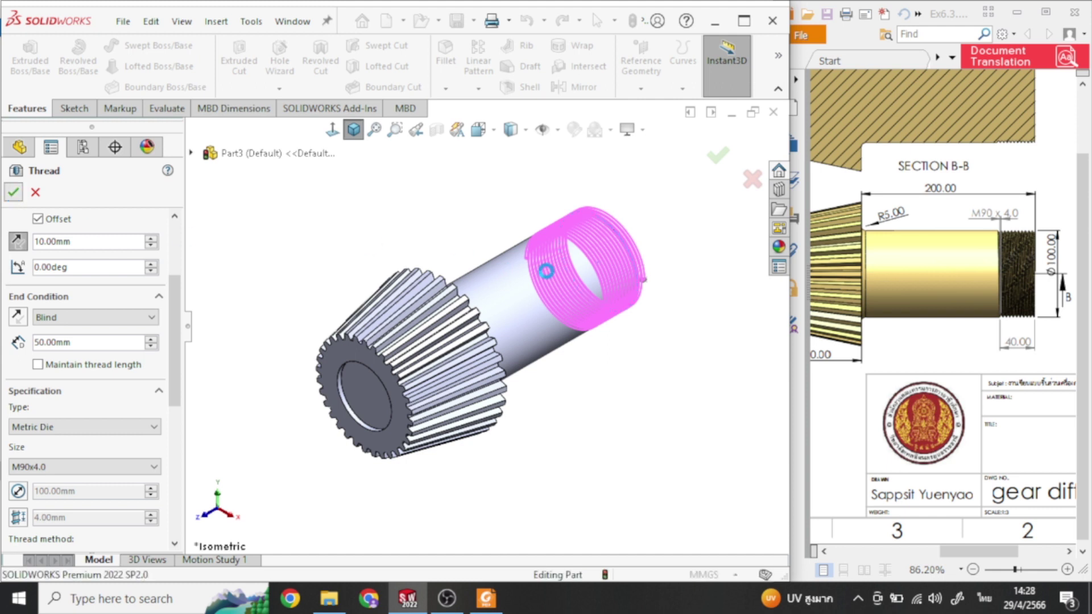
# Accept the M90x4.0 thread as Thread1, then check the drawing's shaft dimensions
pyautogui.rightClick(546, 272)
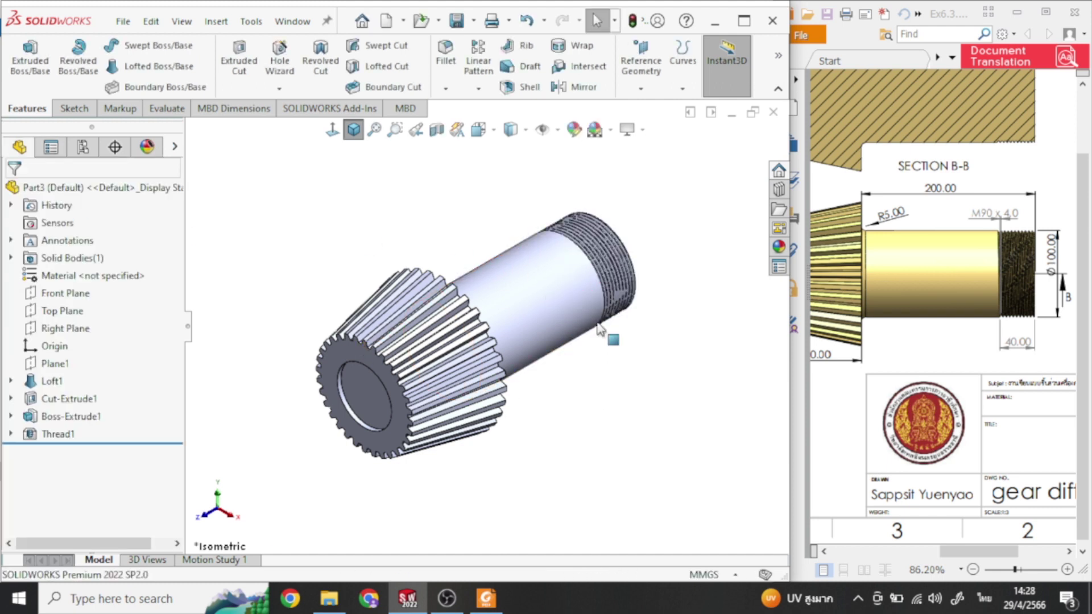
pyautogui.moveTo(640, 359)
pyautogui.mouseDown(button='middle')
pyautogui.moveTo(514, 391)
pyautogui.moveTo(450, 327)
pyautogui.moveTo(563, 344)
pyautogui.moveTo(573, 302)
pyautogui.moveTo(591, 294)
pyautogui.moveTo(545, 314)
pyautogui.mouseUp(button='middle')
pyautogui.press('Escape')
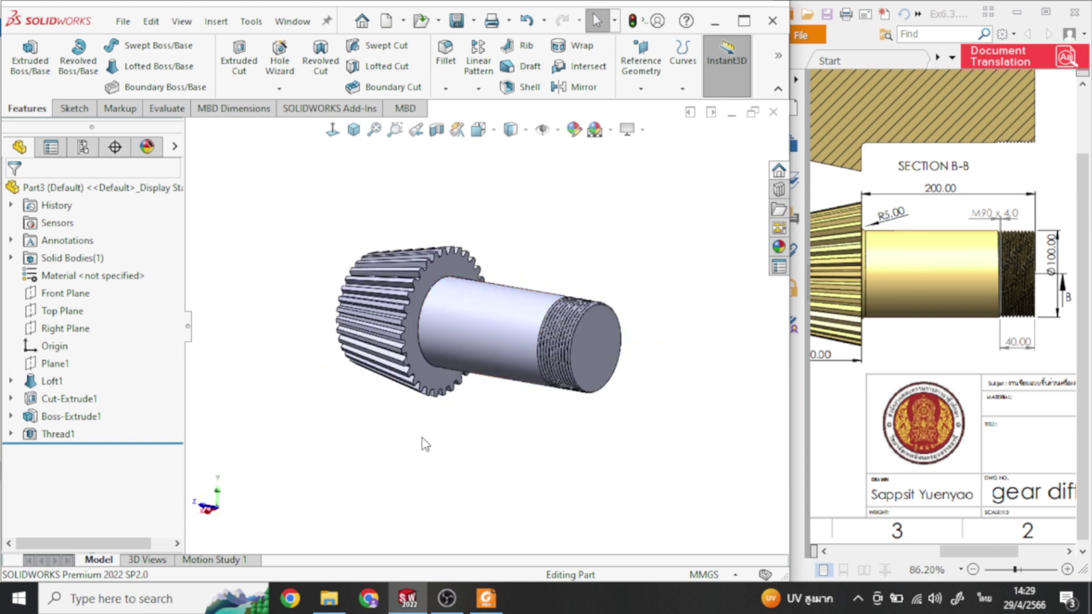
pyautogui.moveTo(895, 349)
pyautogui.mouseDown()
pyautogui.moveTo(961, 398)
pyautogui.moveTo(938, 395)
pyautogui.mouseUp()
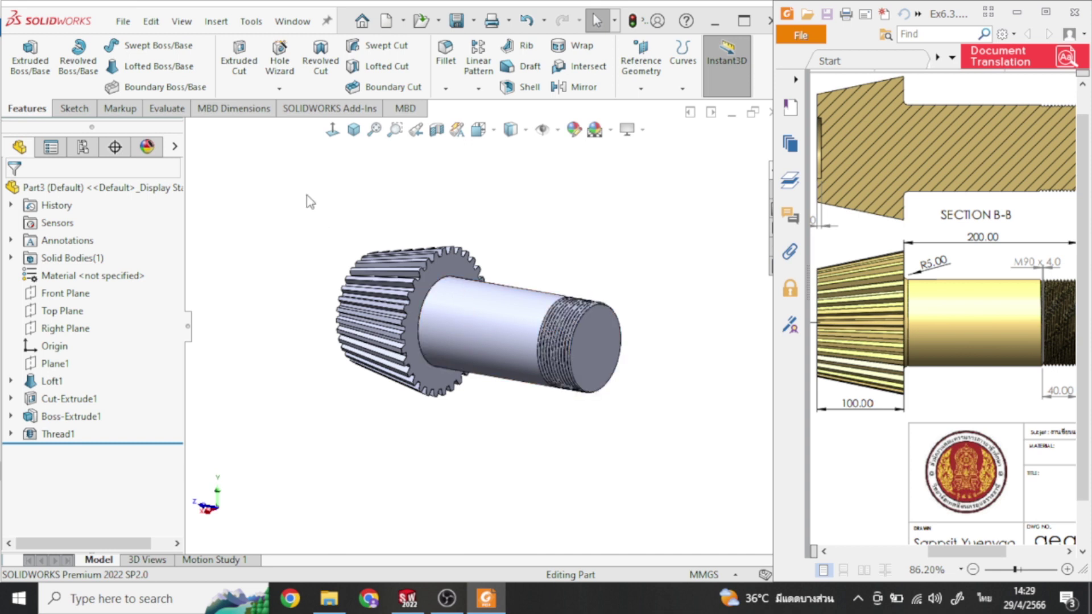
pyautogui.click(446, 64)
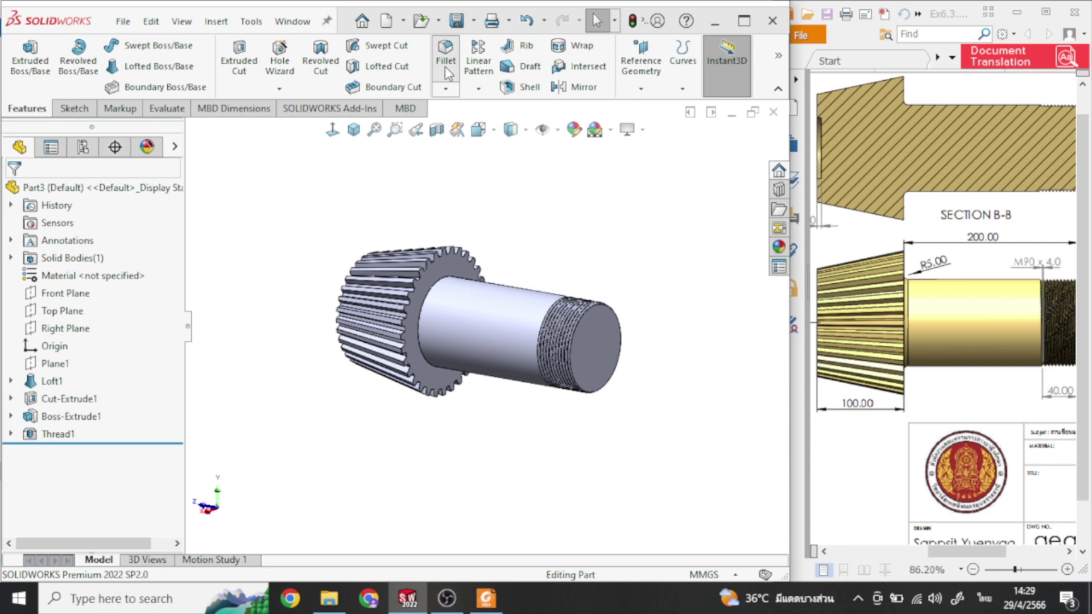
# Add a 5 mm fillet to the shoulder edge between the shaft and gear
pyautogui.click(446, 69)
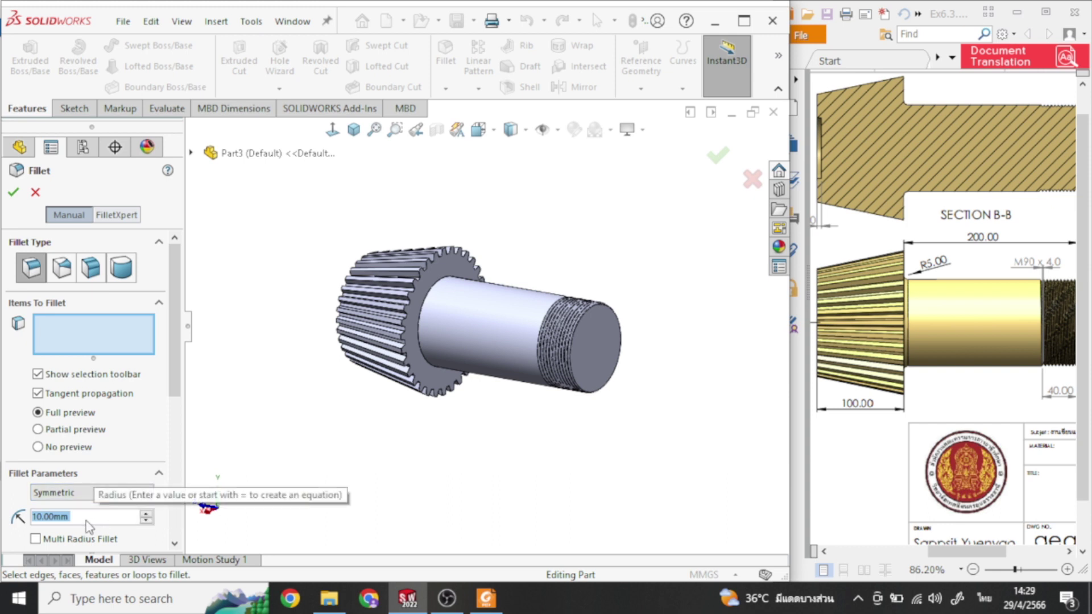
pyautogui.write('5')
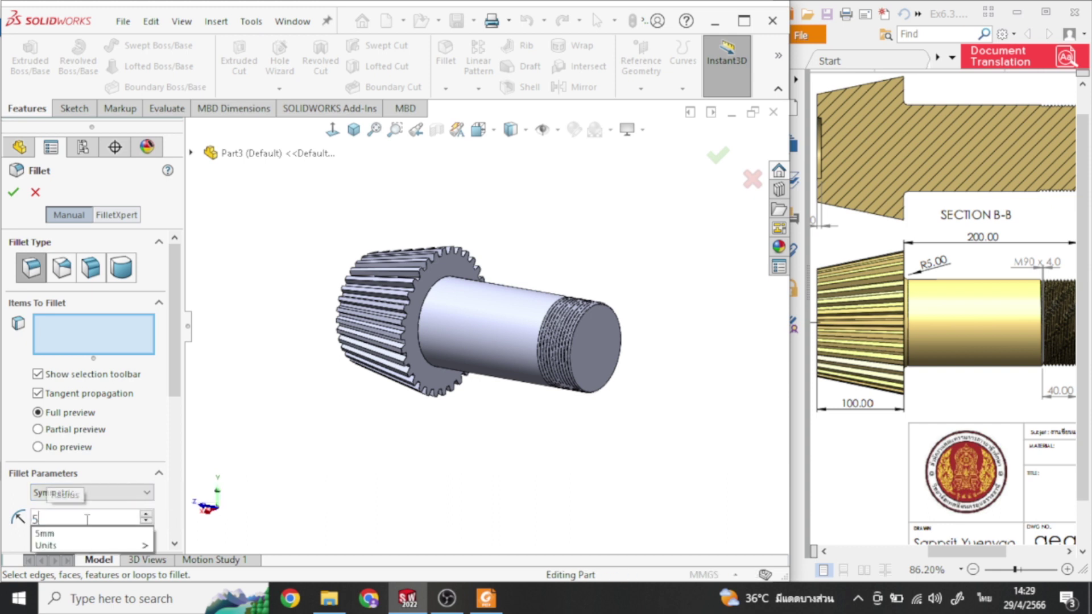
pyautogui.press('Return')
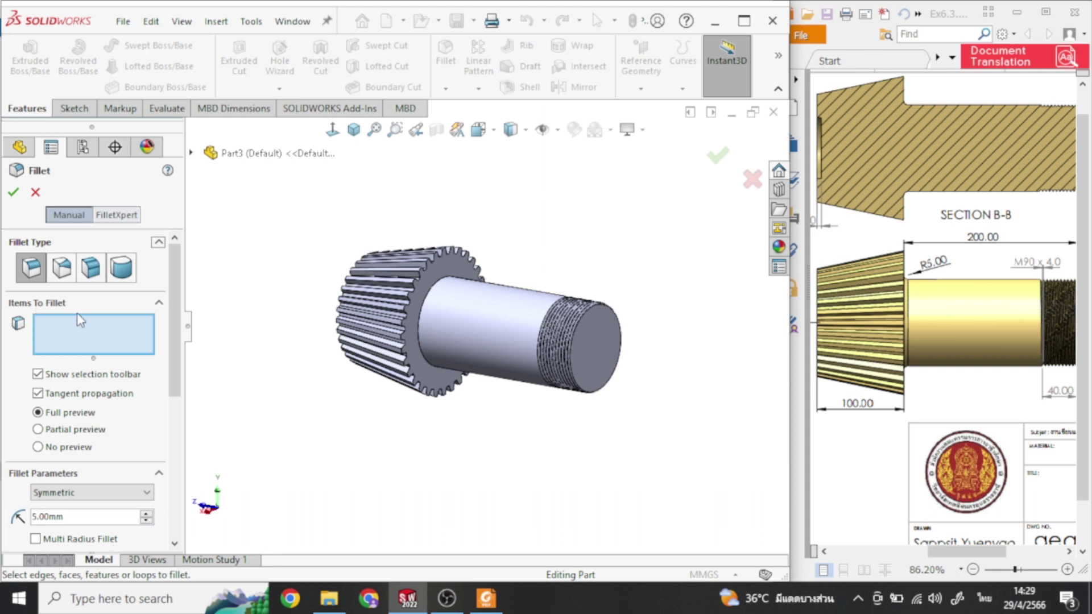
pyautogui.click(441, 285)
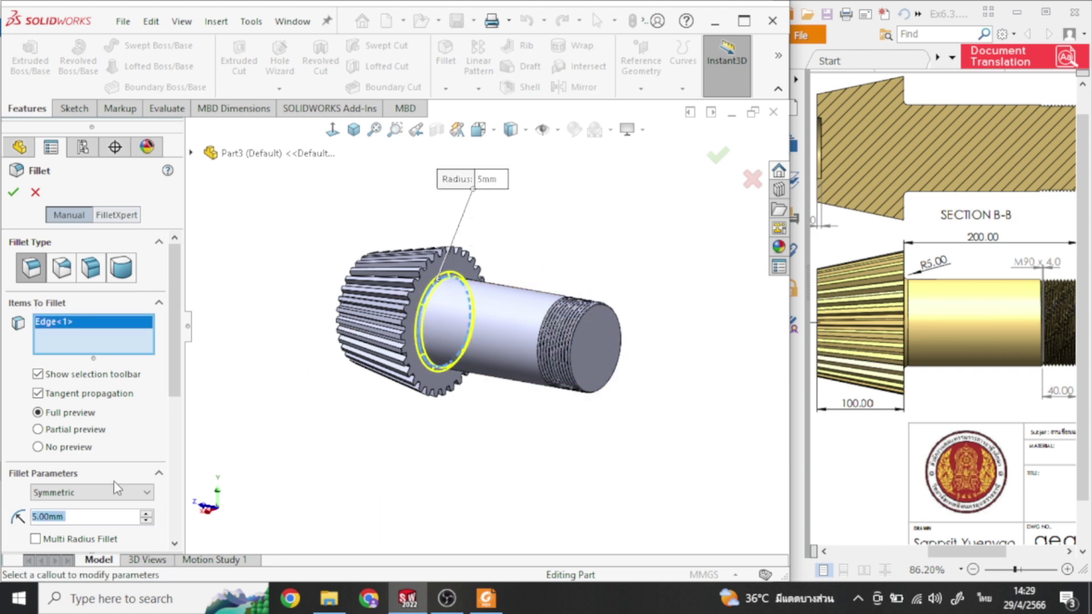
pyautogui.click(14, 197)
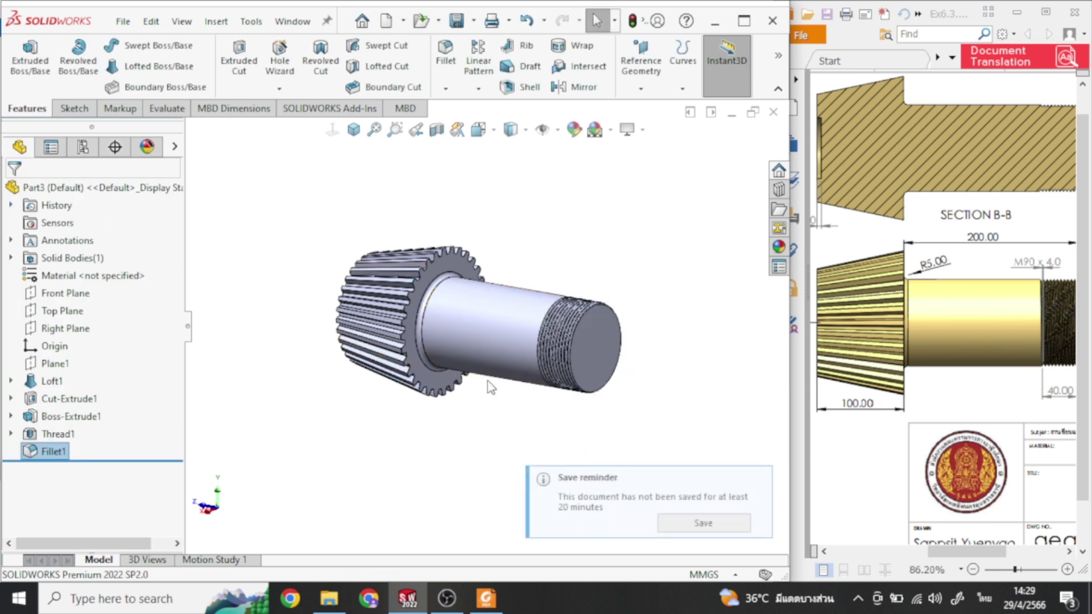
# Give Part3 a golden-yellow appearance (red 255, green 185) via Edit Appearance
pyautogui.moveTo(429, 440); pyautogui.dragTo(495, 408, button='middle')
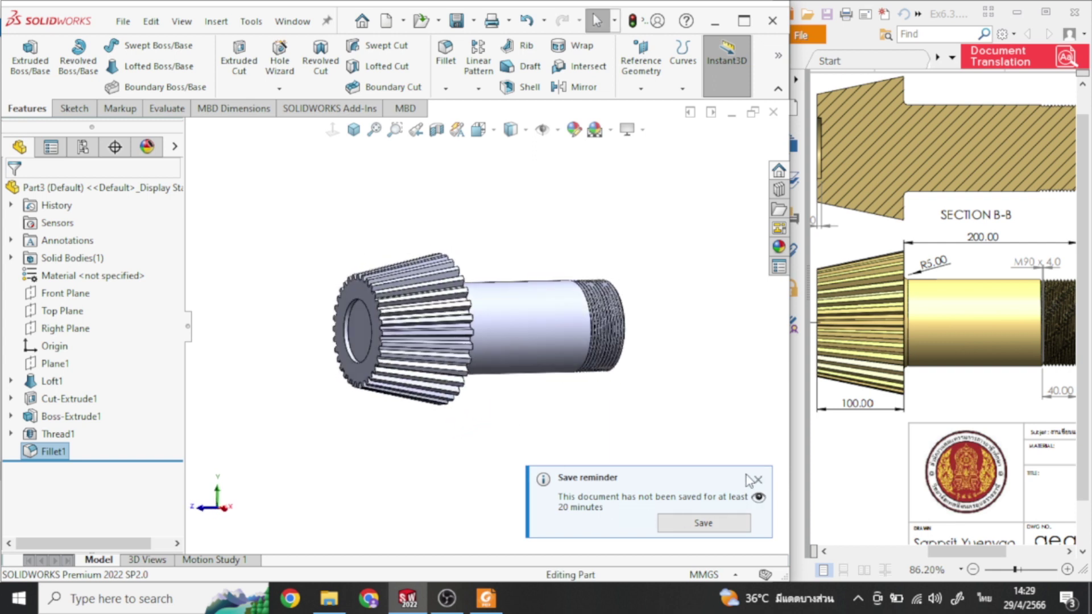
pyautogui.moveTo(297, 288)
pyautogui.mouseDown(button='middle')
pyautogui.moveTo(275, 280)
pyautogui.moveTo(288, 364)
pyautogui.mouseUp(button='middle')
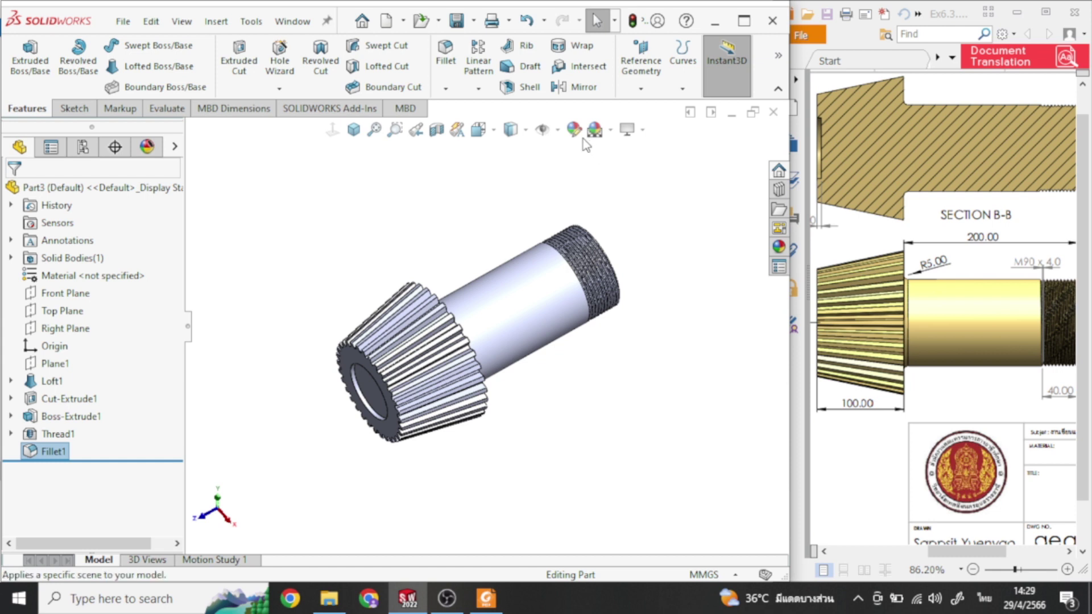
pyautogui.click(55, 189)
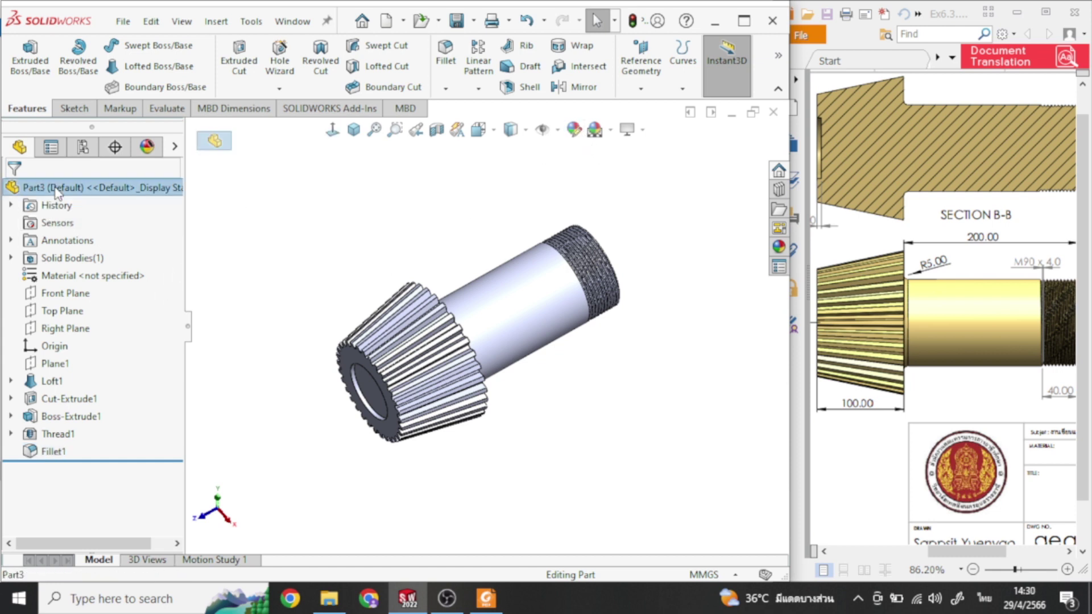
pyautogui.click(574, 130)
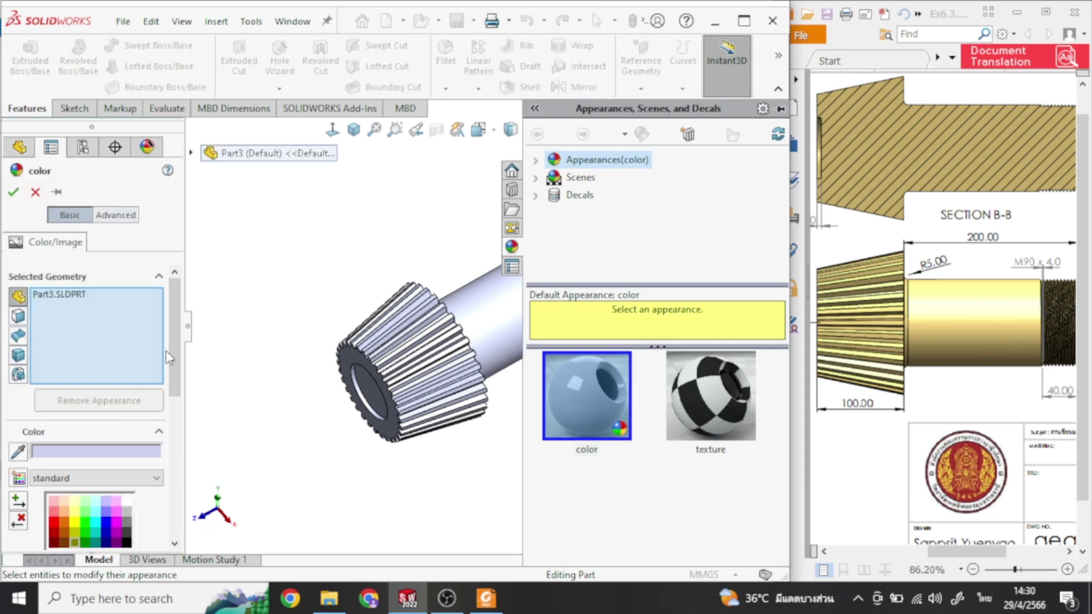
pyautogui.moveTo(176, 352); pyautogui.dragTo(176, 409)
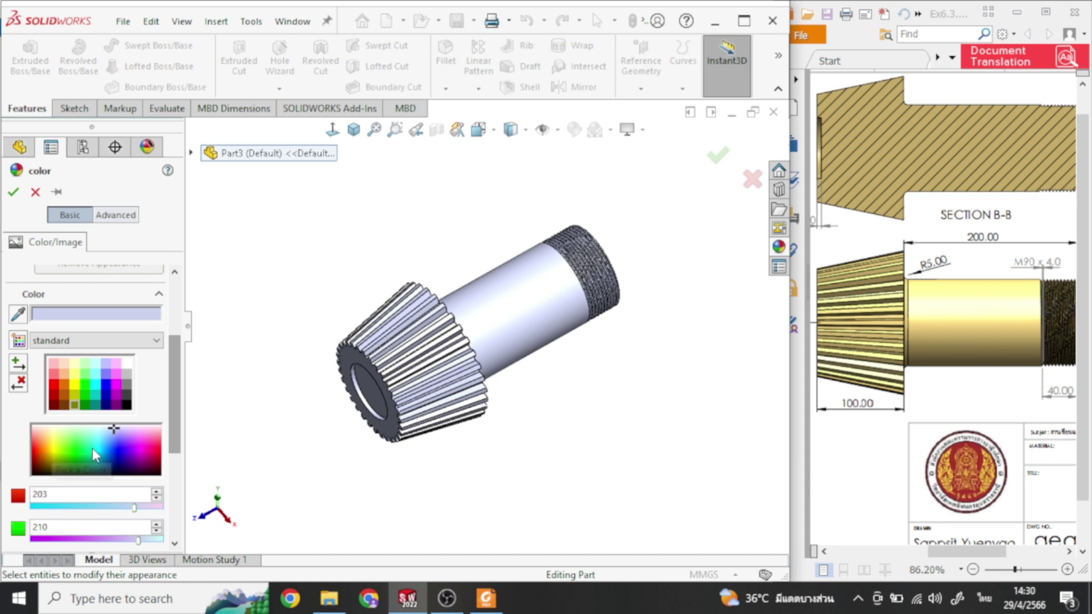
pyautogui.click(47, 447)
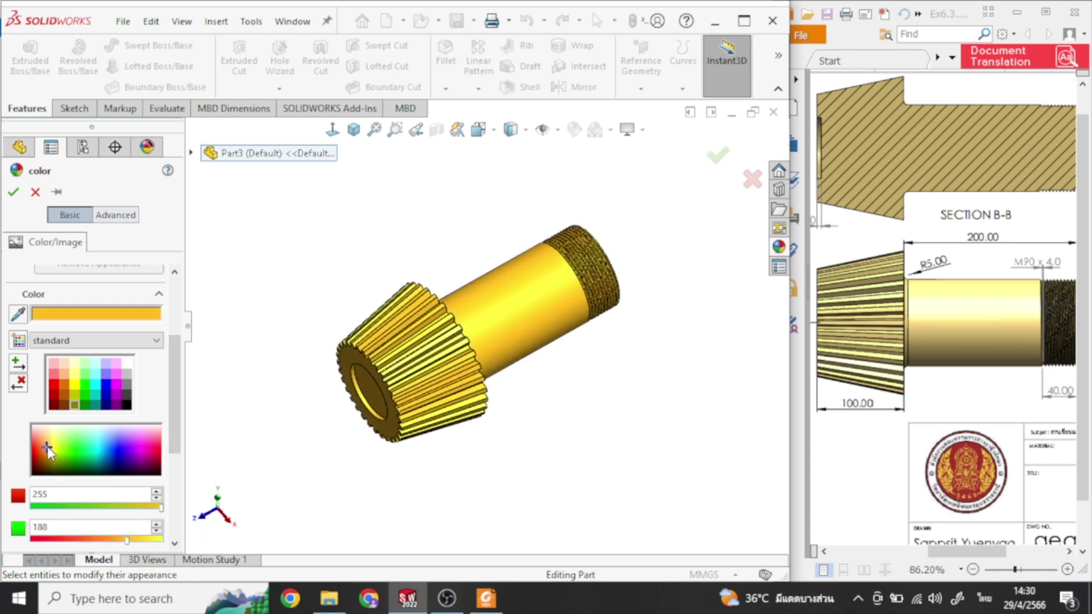
pyautogui.click(44, 454)
pyautogui.click(42, 450)
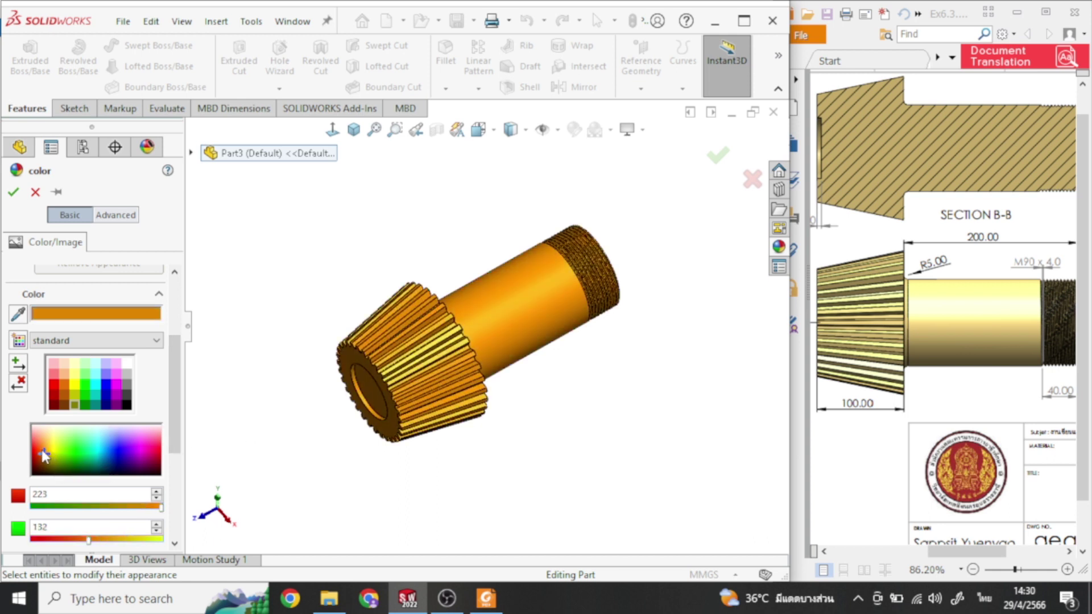
pyautogui.click(50, 451)
pyautogui.click(43, 452)
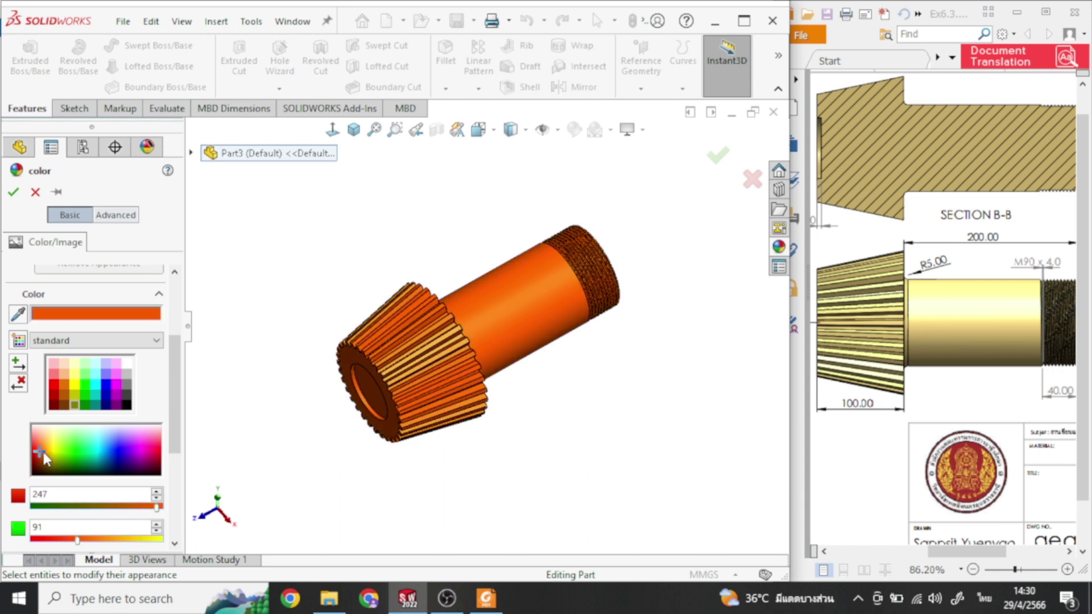
pyautogui.click(47, 449)
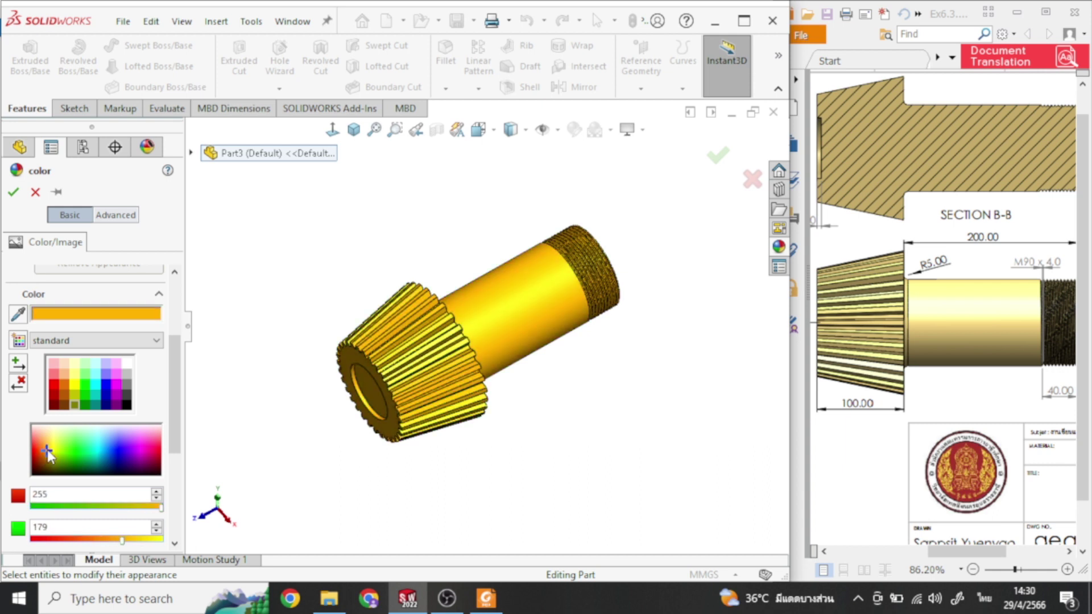
pyautogui.click(45, 446)
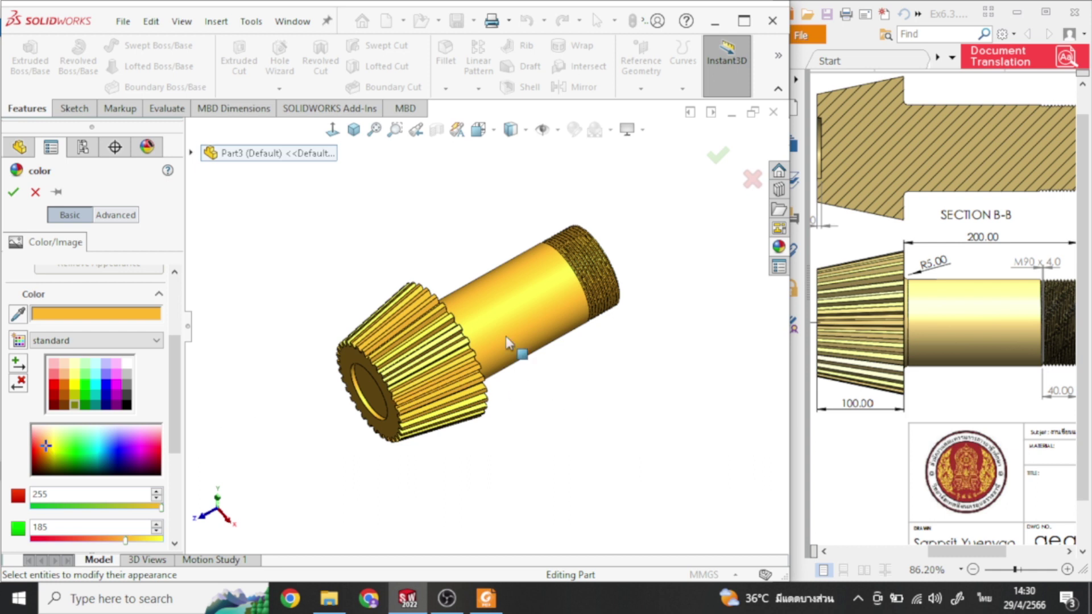
pyautogui.click(13, 192)
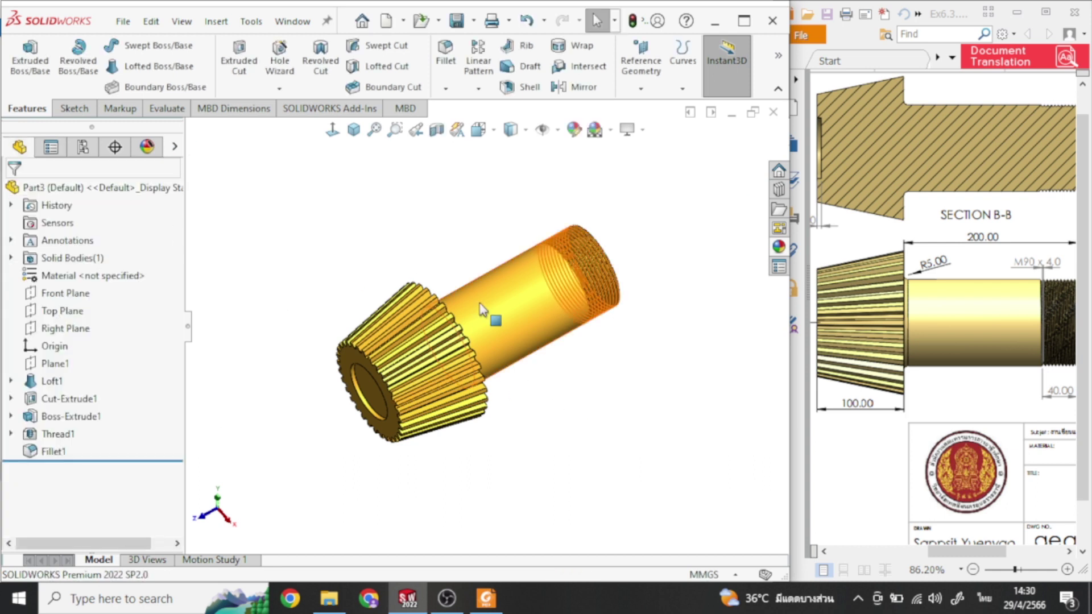
pyautogui.scroll(1, 585, 397)
pyautogui.scroll(-3, 433, 353)
pyautogui.scroll(3, 432, 353)
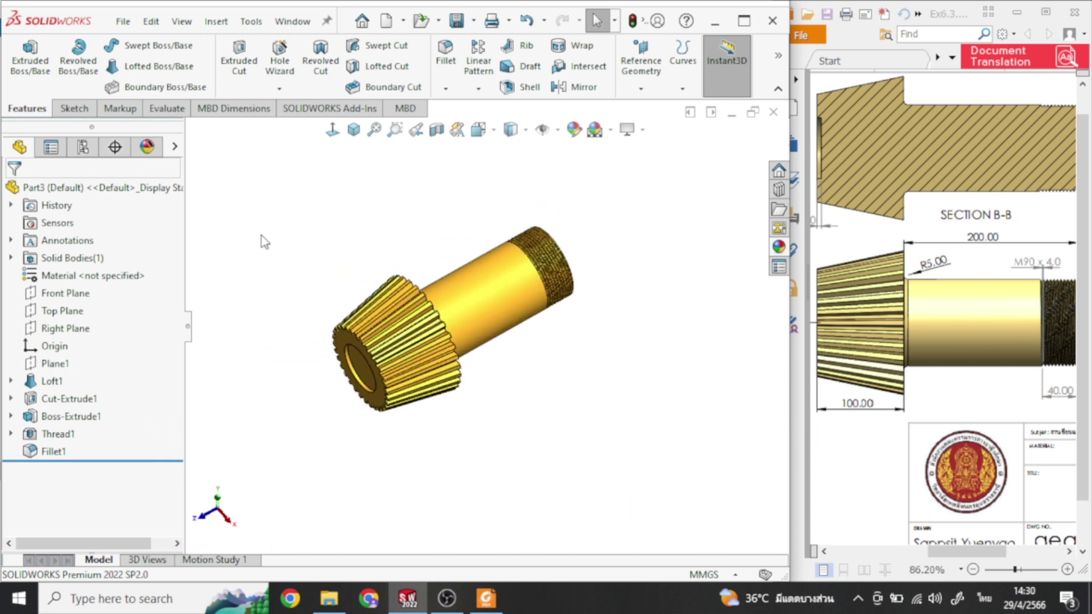
pyautogui.click(165, 111)
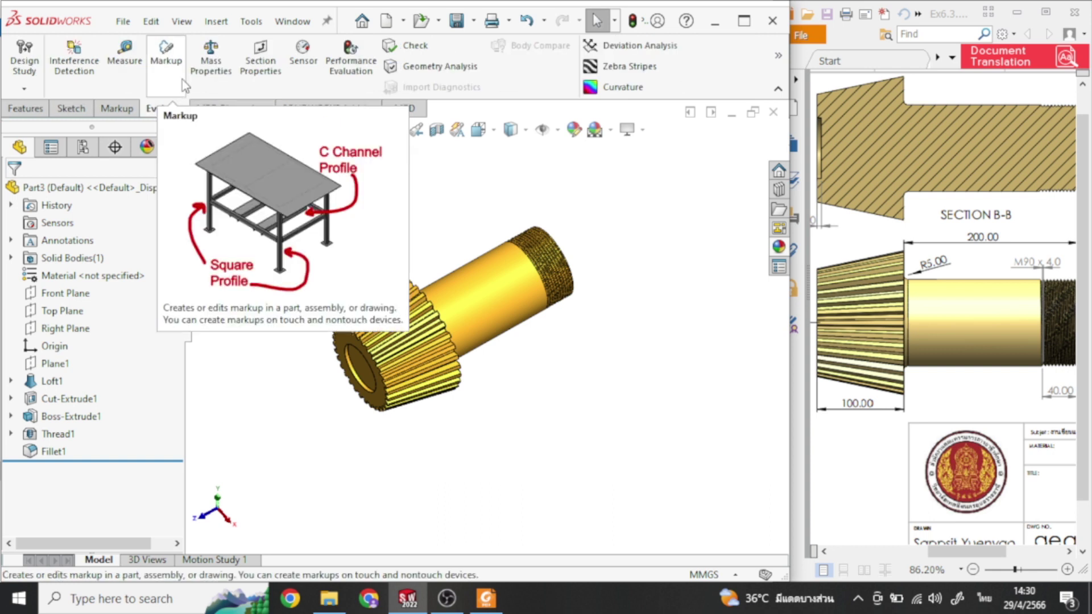
pyautogui.click(211, 57)
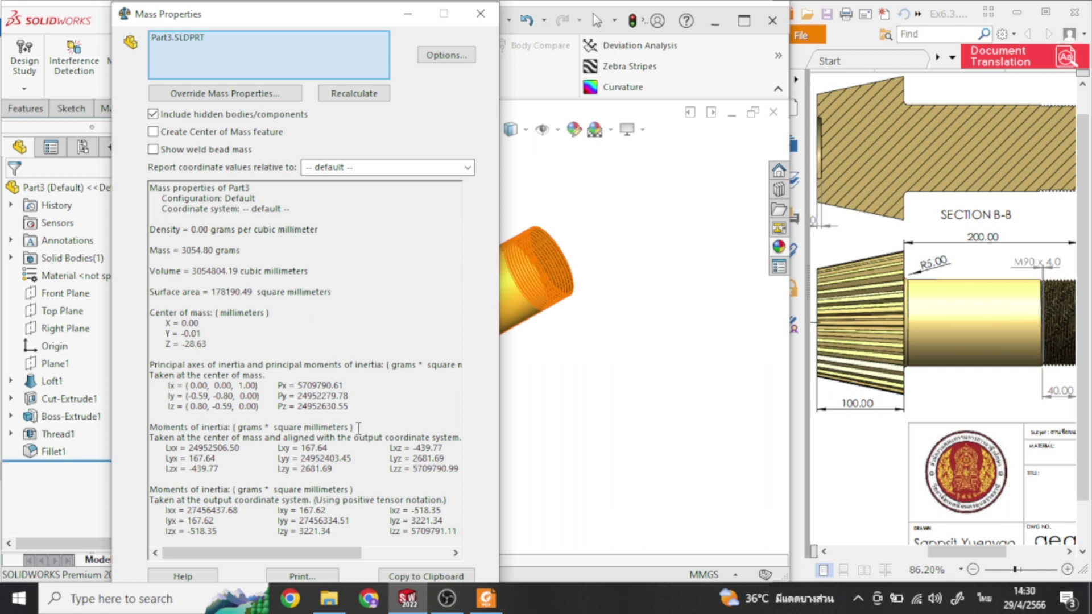
pyautogui.click(481, 14)
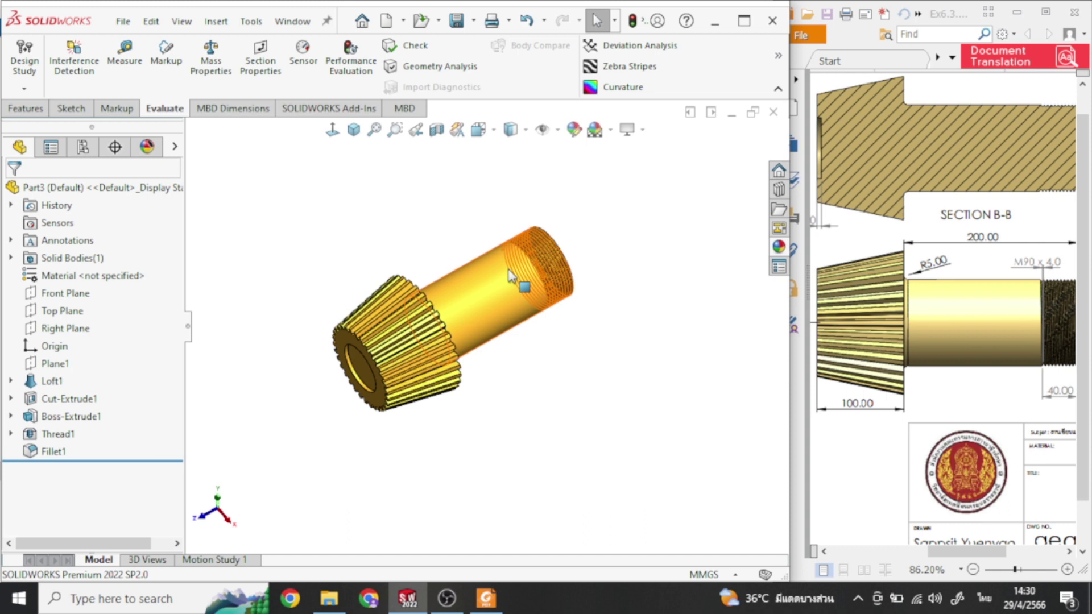